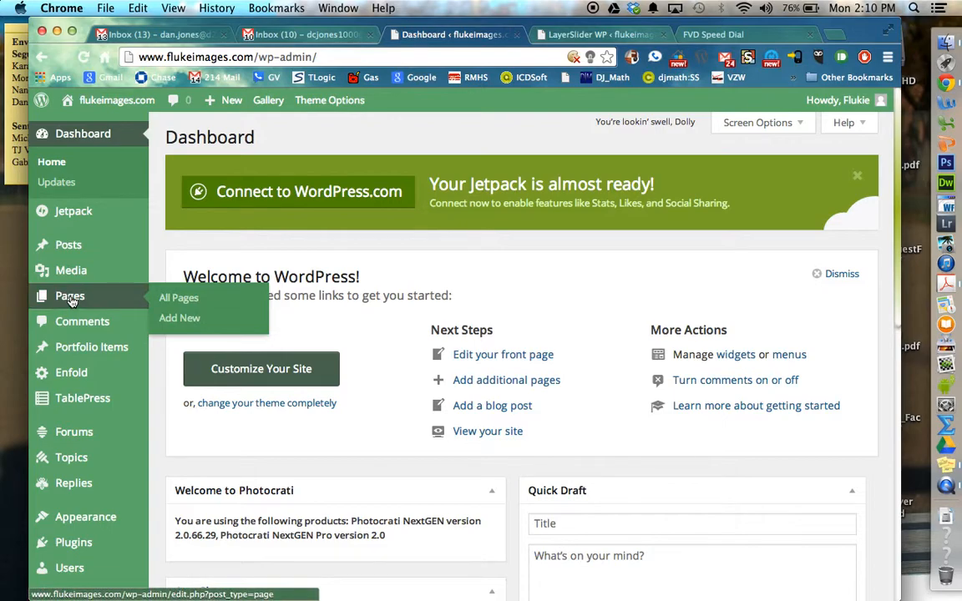
Step: Create a new page and title it "Best Test page"
left_click(176, 321)
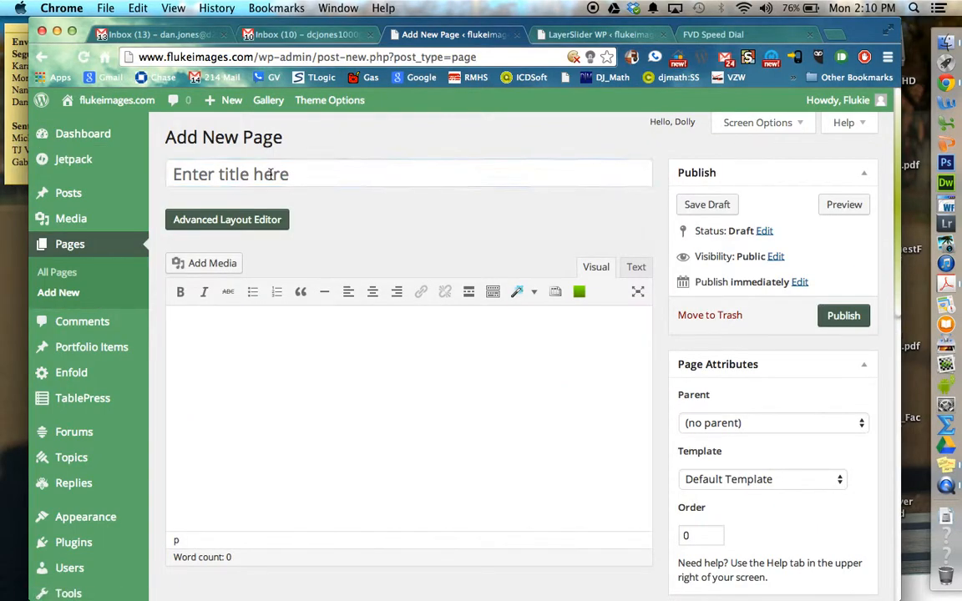
type("Bes")
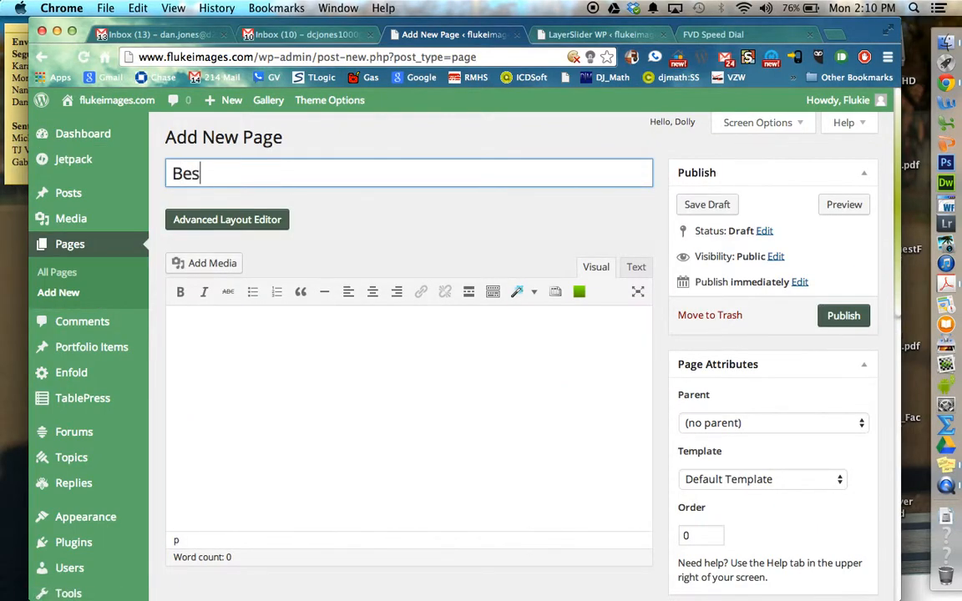
type("t Test page")
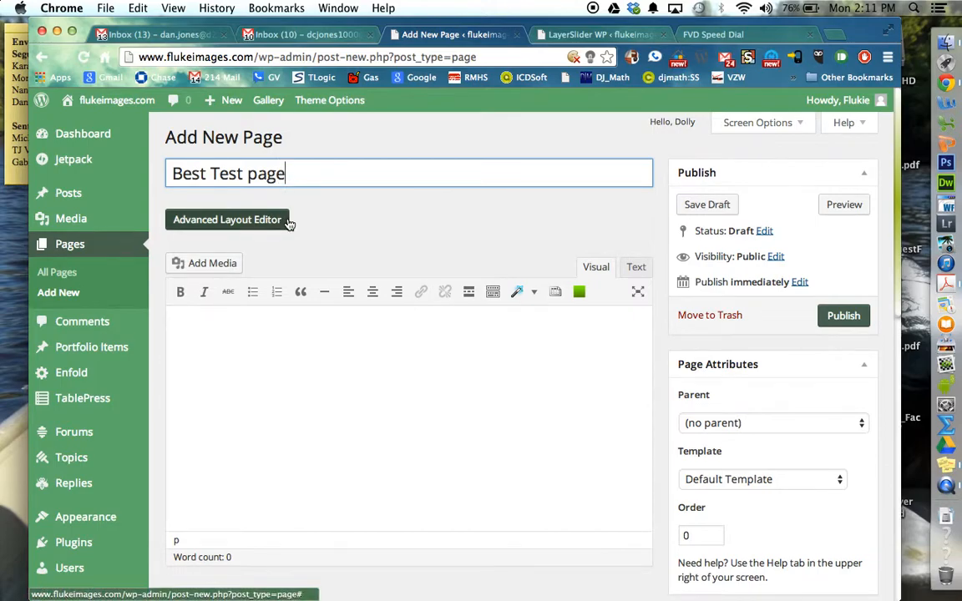
Step: Set the page layout to No Sidebar and the title bar setting to Display only title
scroll(288, 223, "down", 5)
scroll(287, 223, "down", 2)
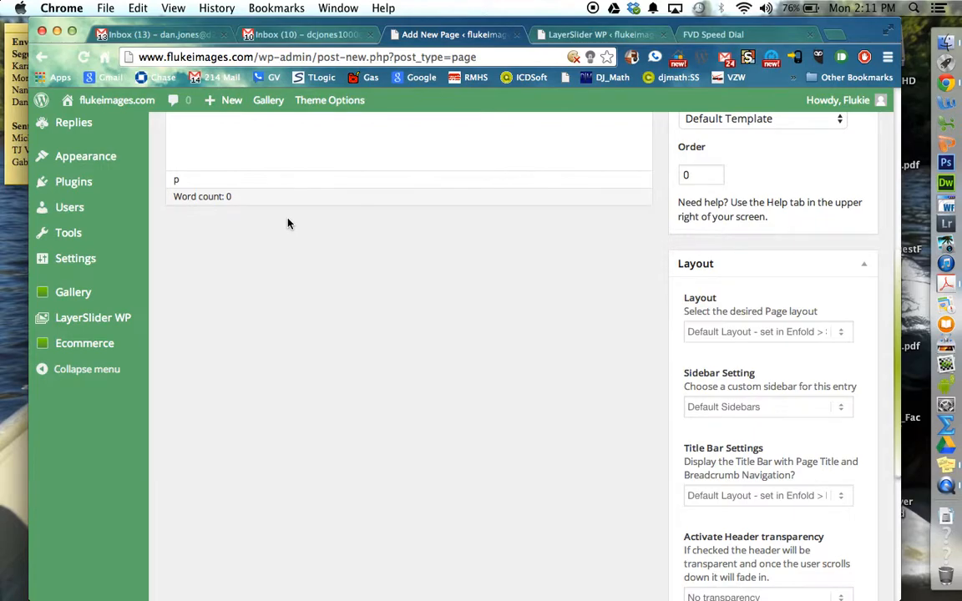
scroll(287, 223, "up", 4)
scroll(287, 223, "down", 2)
scroll(307, 217, "down", 3)
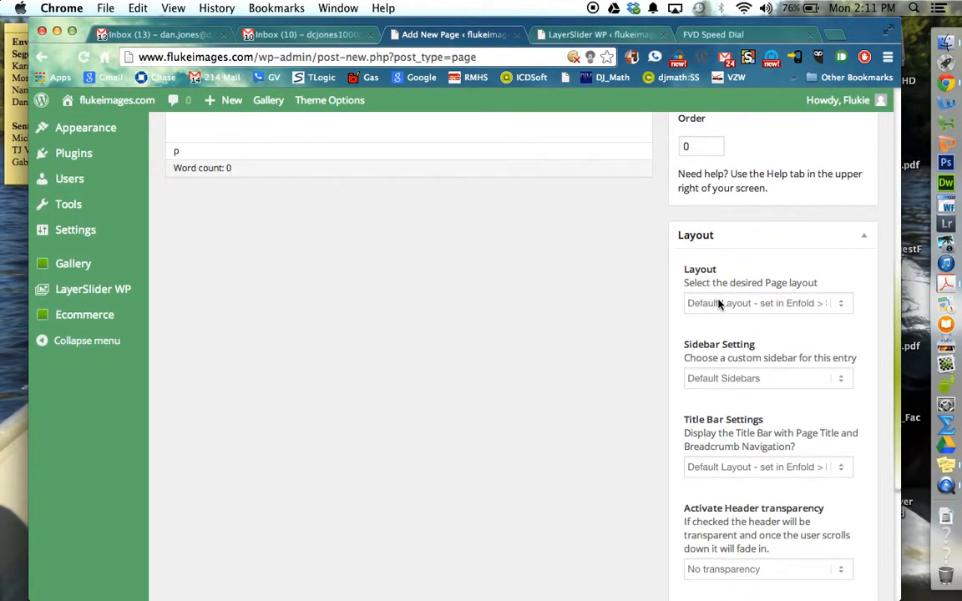
left_click(762, 306)
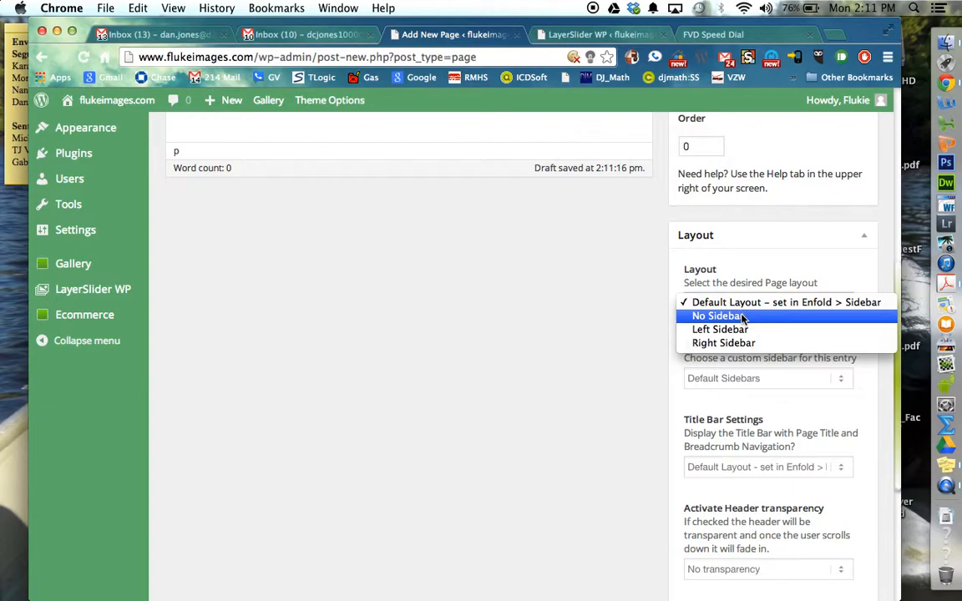
left_click(742, 317)
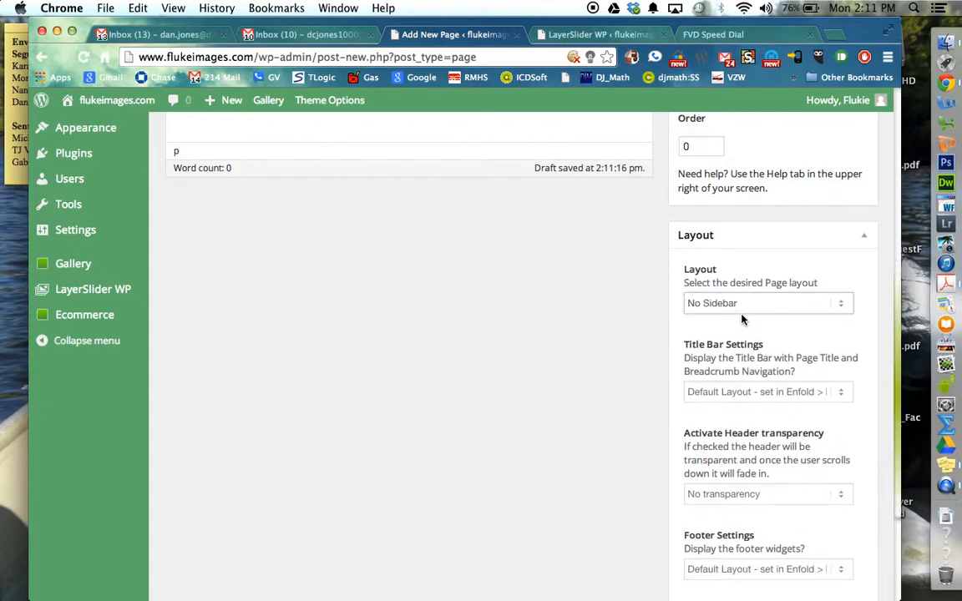
left_click(785, 393)
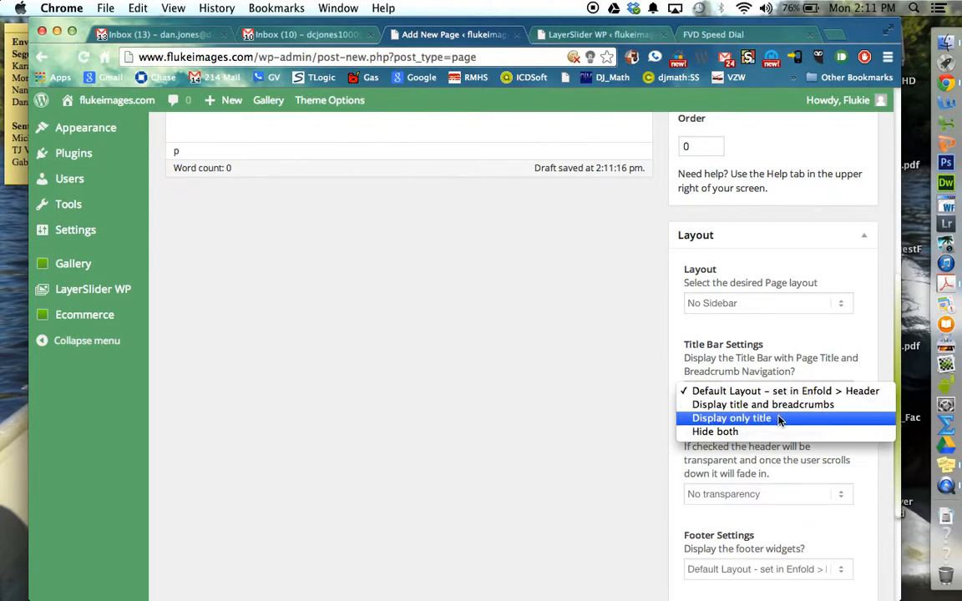
left_click(780, 420)
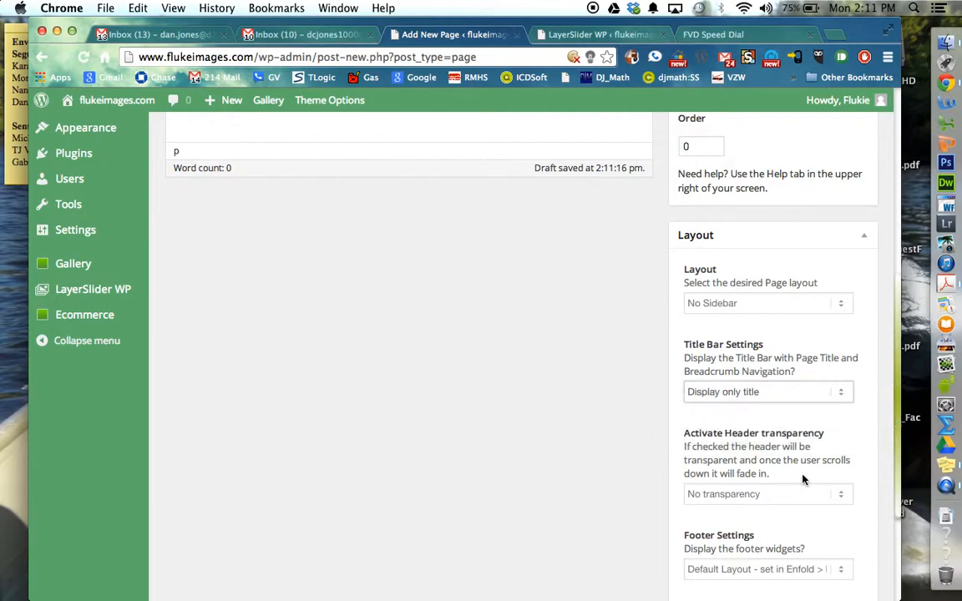
Step: Keep the footer setting at the default Enfold layout and publish the page
scroll(807, 499, "down", 5)
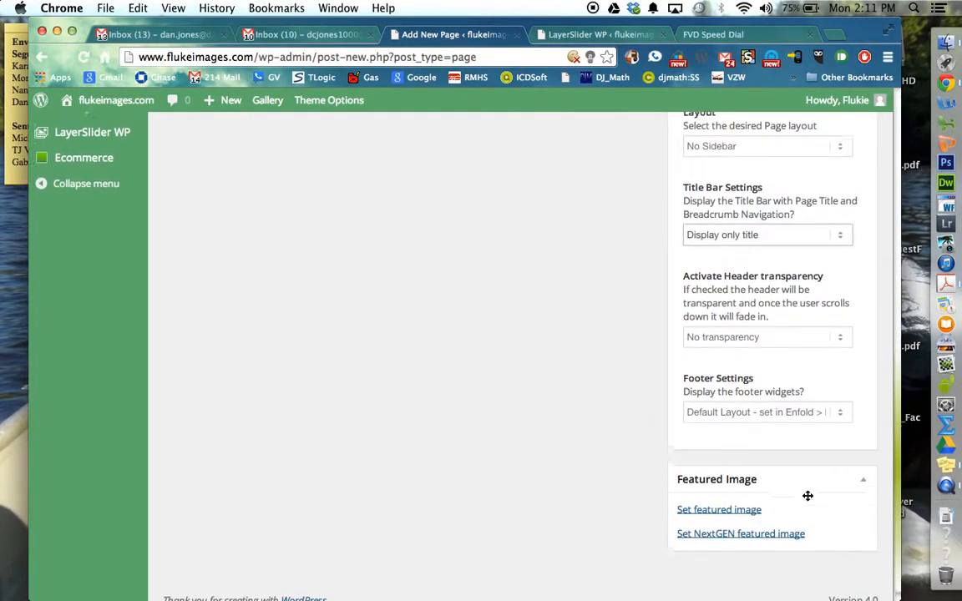
left_click(830, 404)
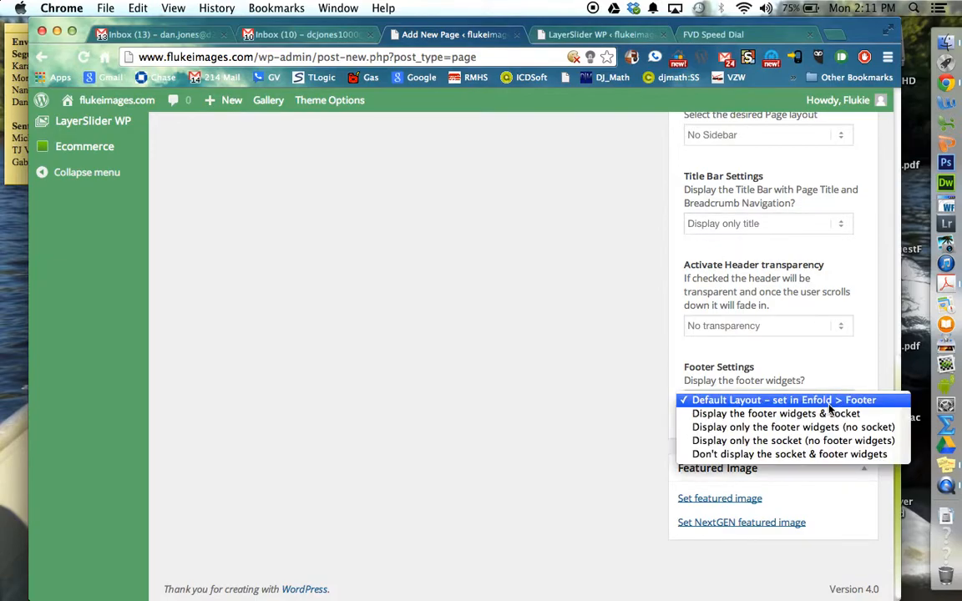
left_click(829, 406)
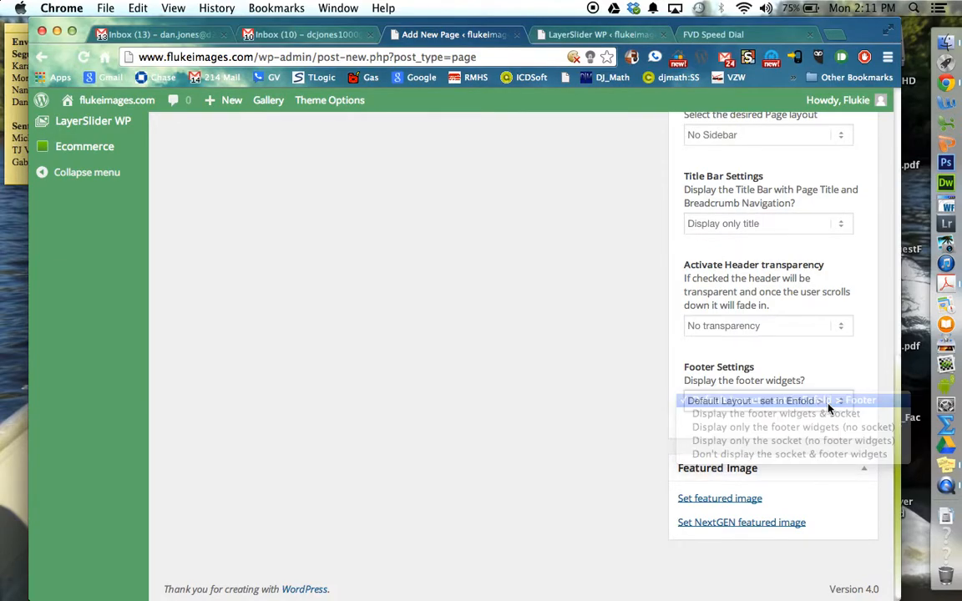
scroll(576, 353, "up", 2)
scroll(576, 353, "up", 10)
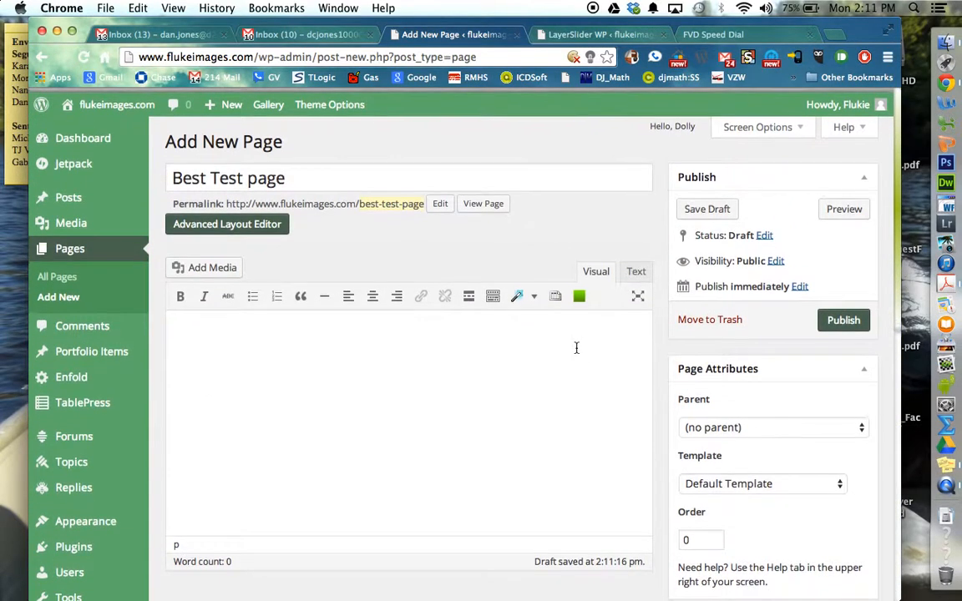
left_click(842, 317)
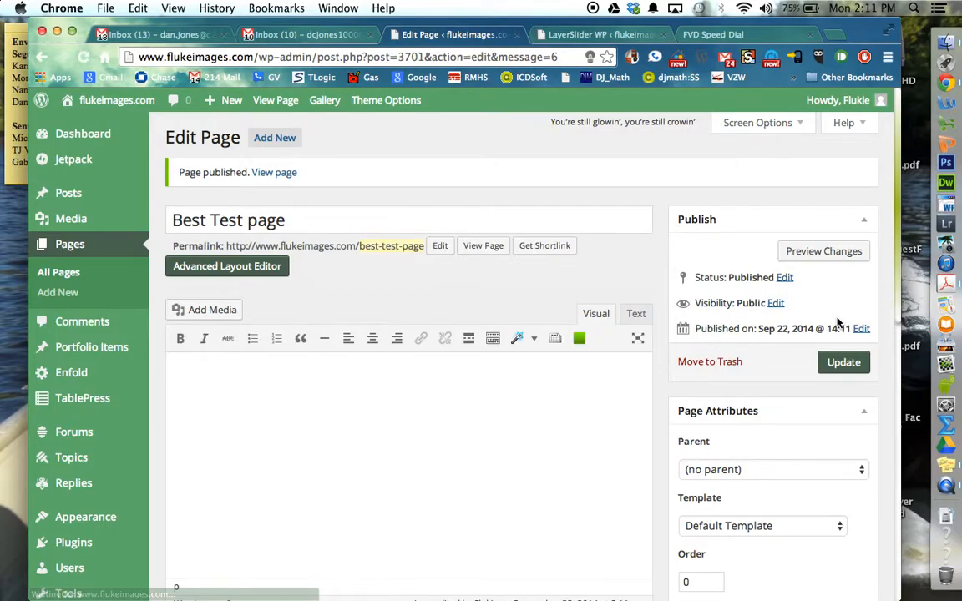
Step: Switch the page to the Advanced Layout Editor and add a full-width 1/1 column to the empty canvas
left_click(231, 273)
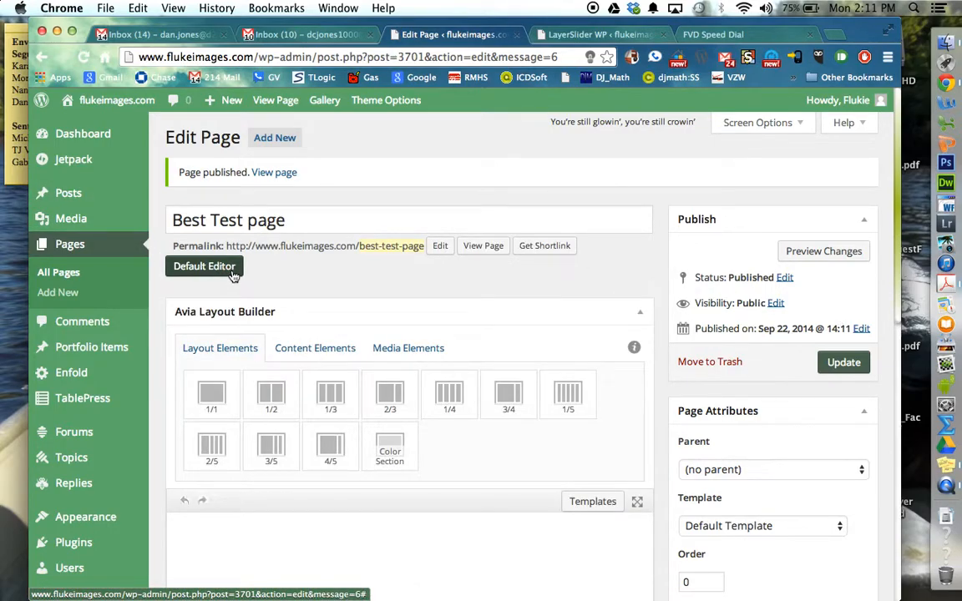
scroll(455, 294, "down", 3)
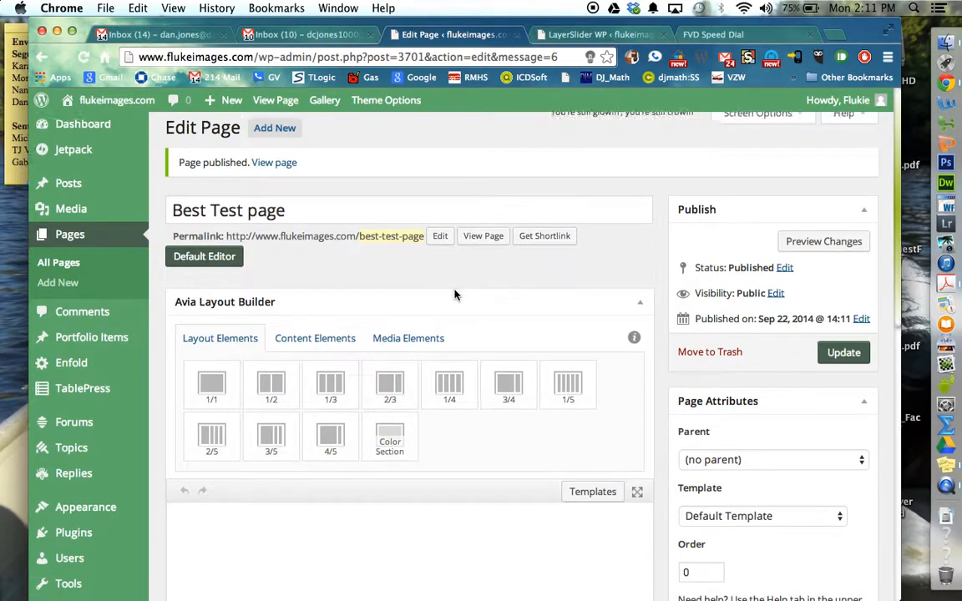
scroll(455, 295, "down", 1)
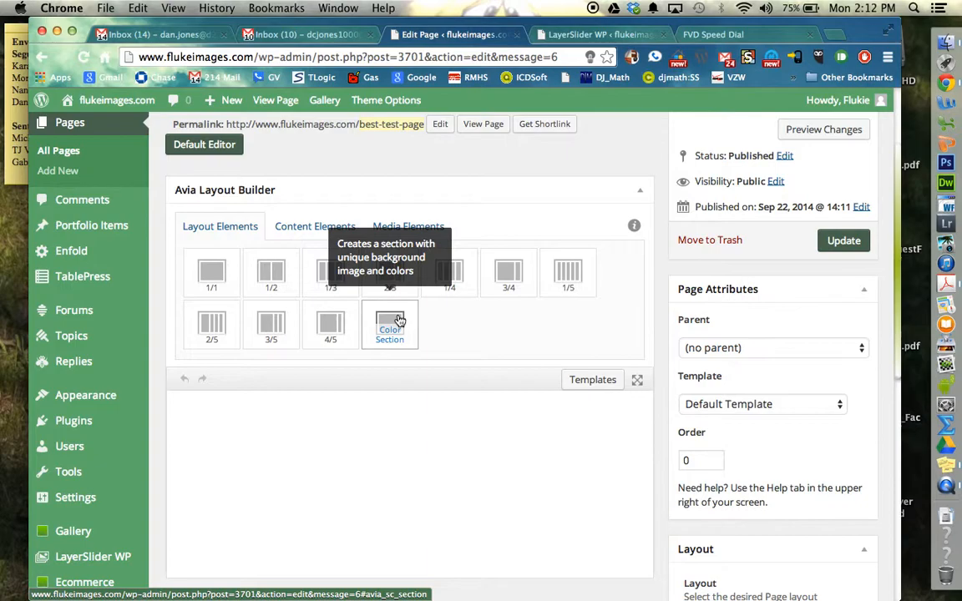
left_click_drag(211, 272, 381, 433)
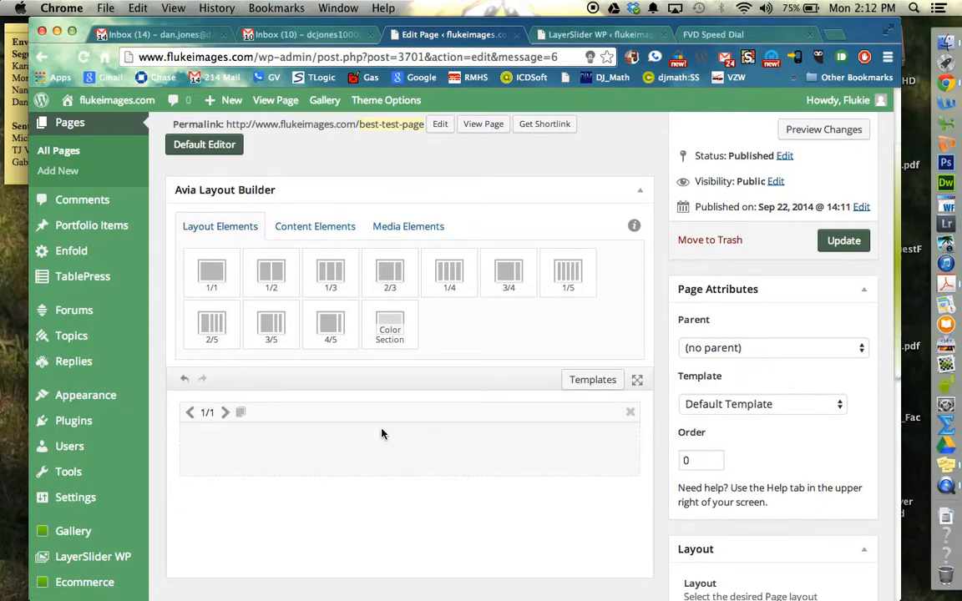
Step: Try to place an Advanced Layerslider media element inside the 1/1 column
left_click(324, 227)
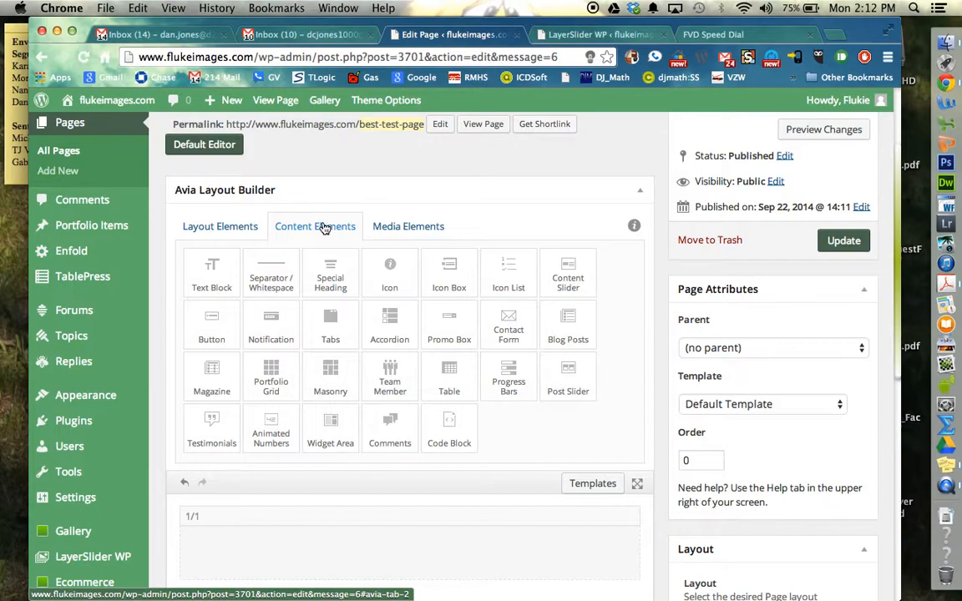
left_click(390, 232)
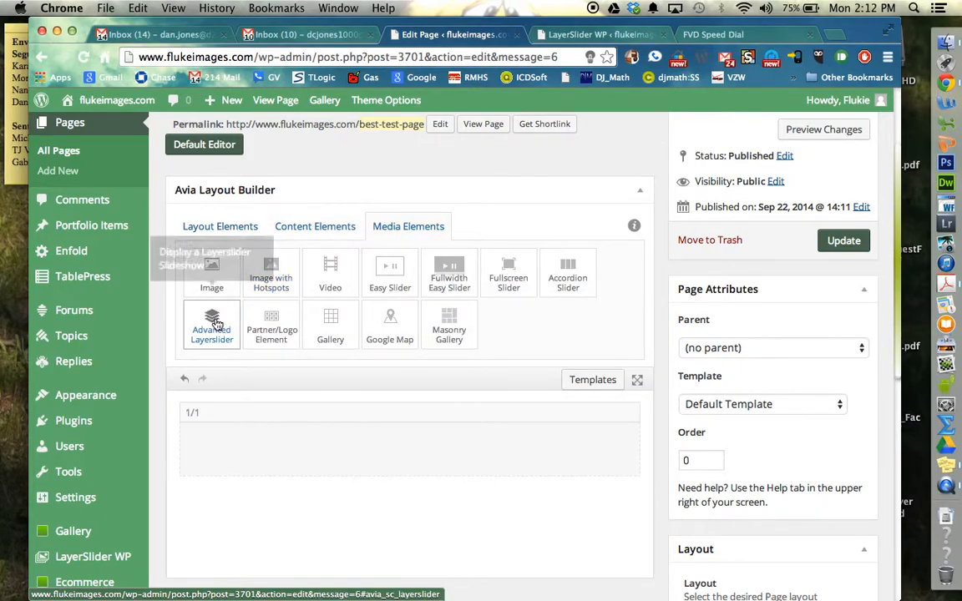
left_click_drag(215, 324, 402, 455)
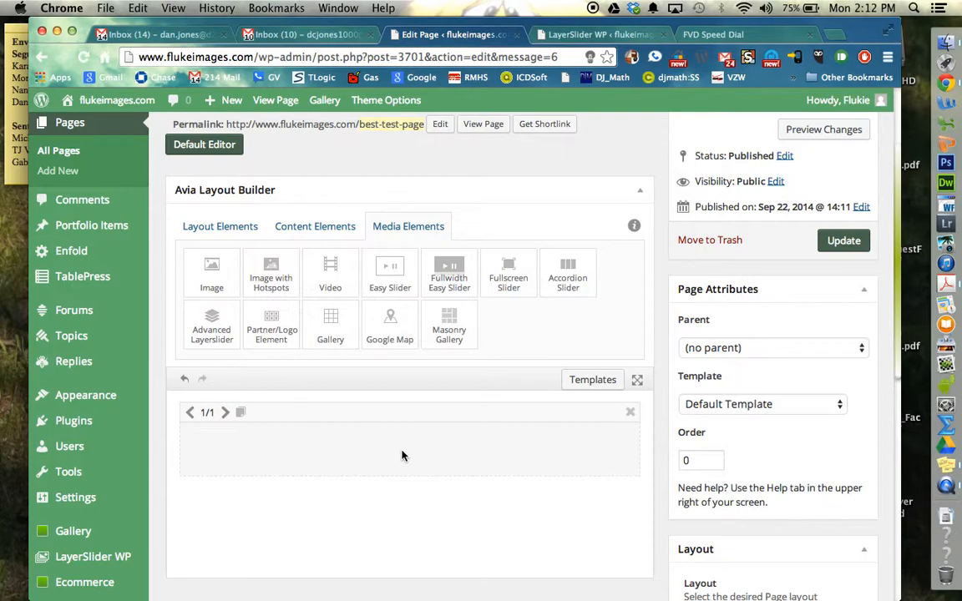
Step: Add a Text Block content element inside the 1/1 column
left_click(334, 224)
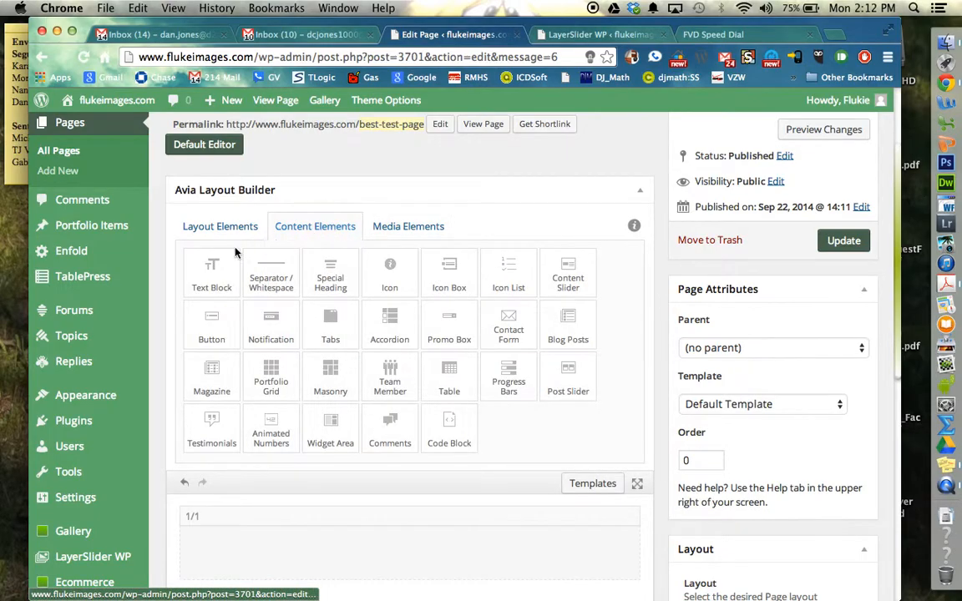
left_click_drag(194, 254, 414, 548)
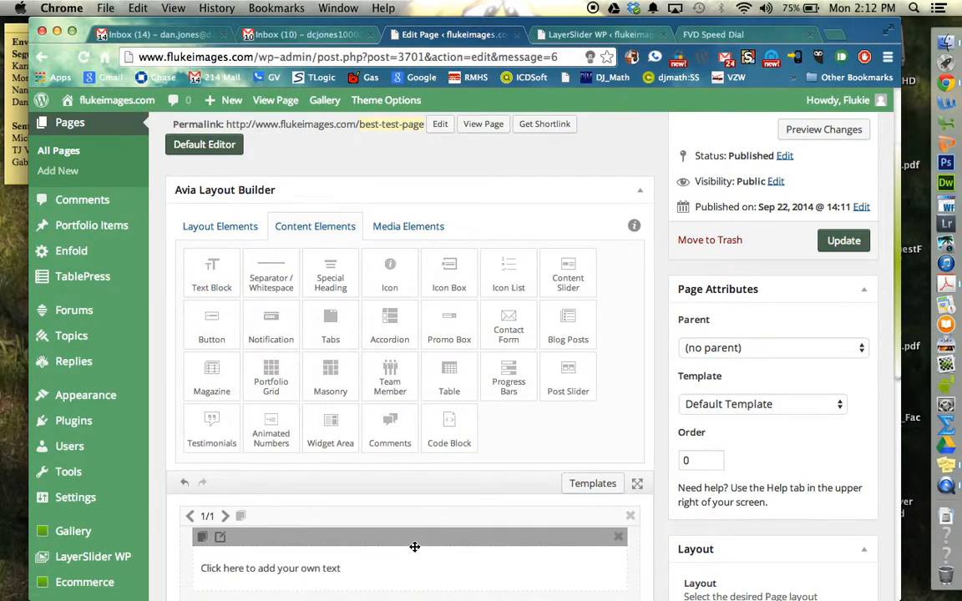
scroll(414, 549, "down", 5)
scroll(414, 550, "up", 1)
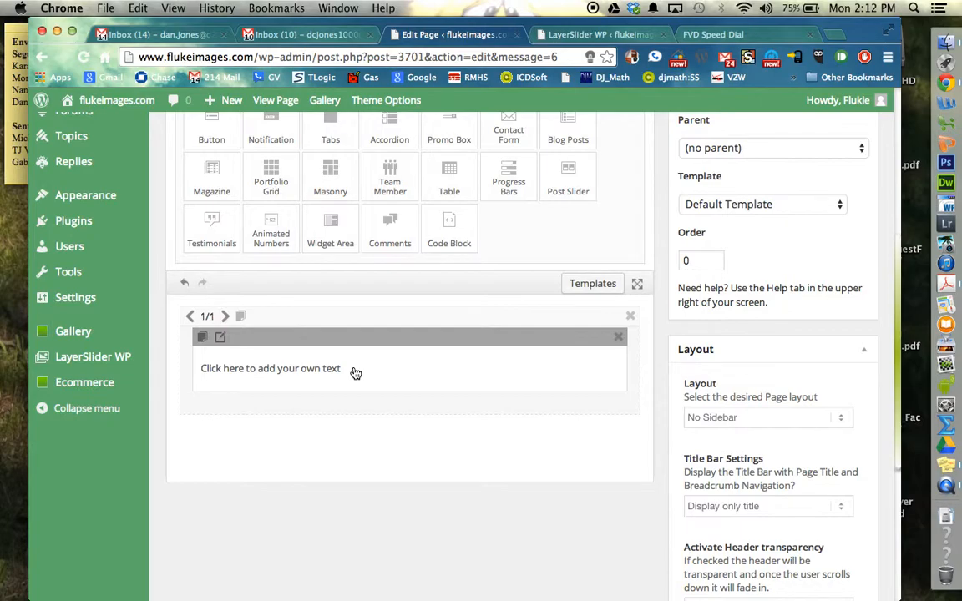
scroll(356, 374, "up", 5)
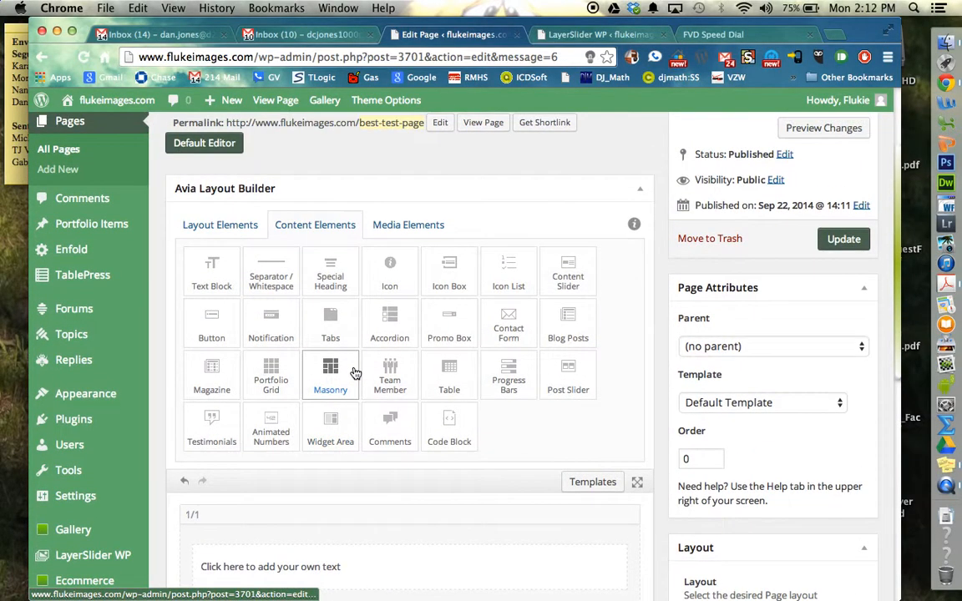
scroll(356, 373, "down", 1)
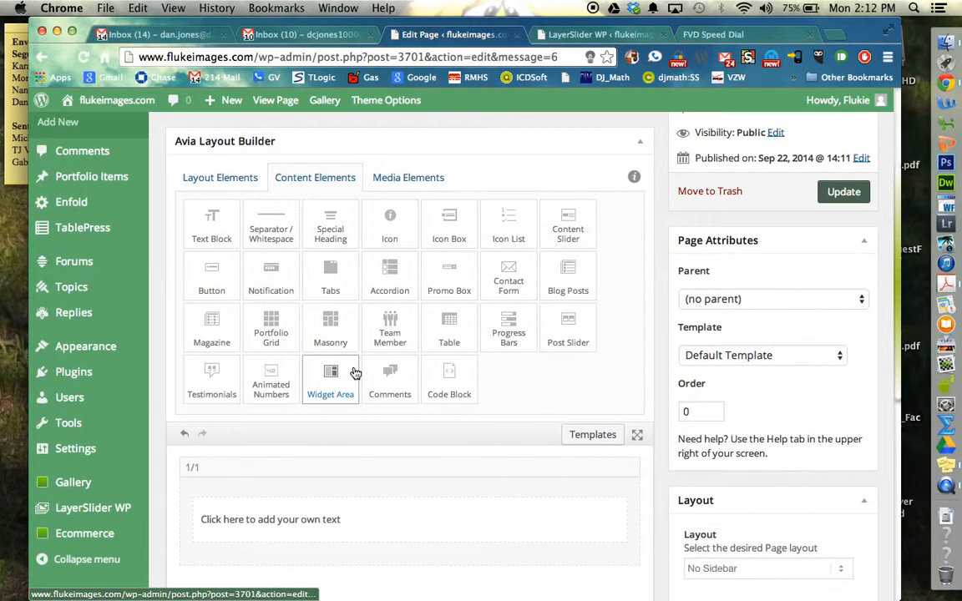
scroll(356, 373, "down", 1)
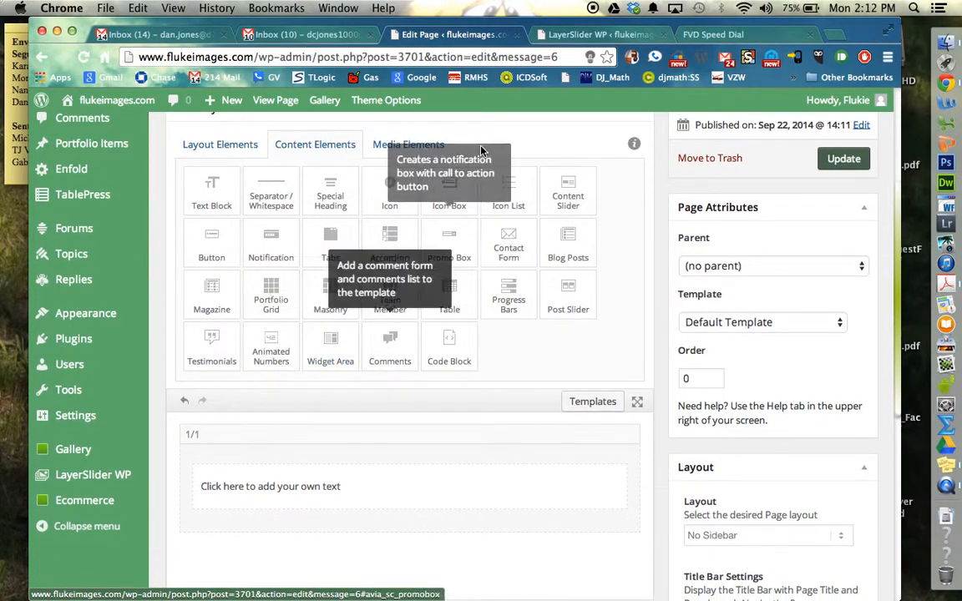
Step: Copy the shortcode [layerslider id="5"] of the slider with ID 5 from the LayerSlider list
left_click(598, 39)
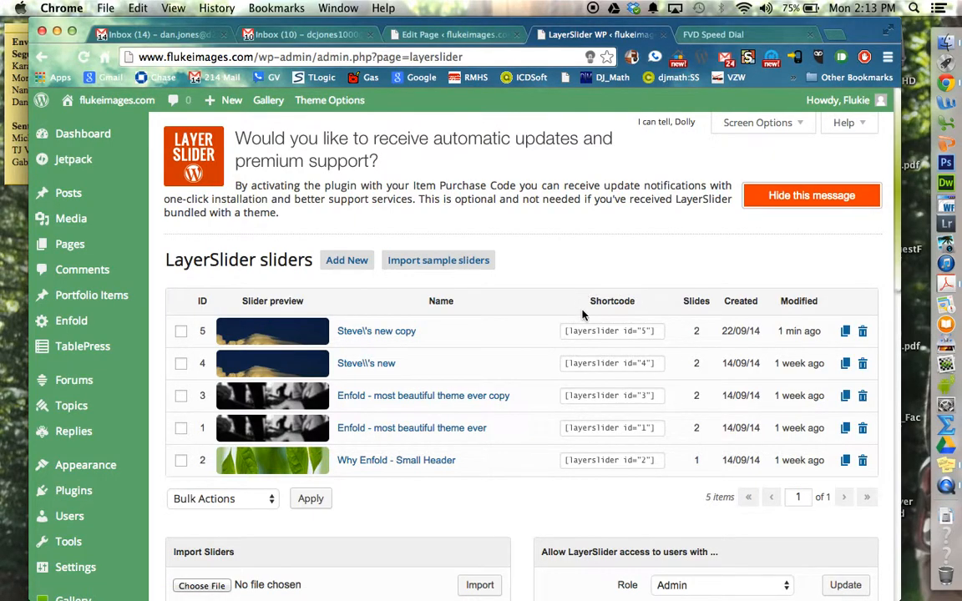
left_click_drag(656, 332, 564, 334)
key("super+c")
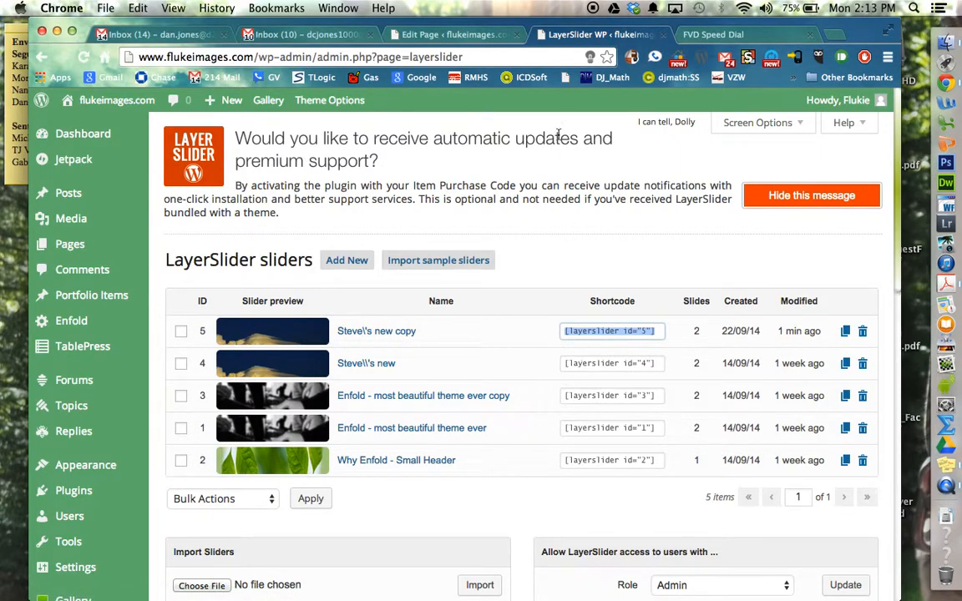
Step: Replace the placeholder text in the page's text block with the shortcode [layerslider id="5"] and save the block
left_click(474, 38)
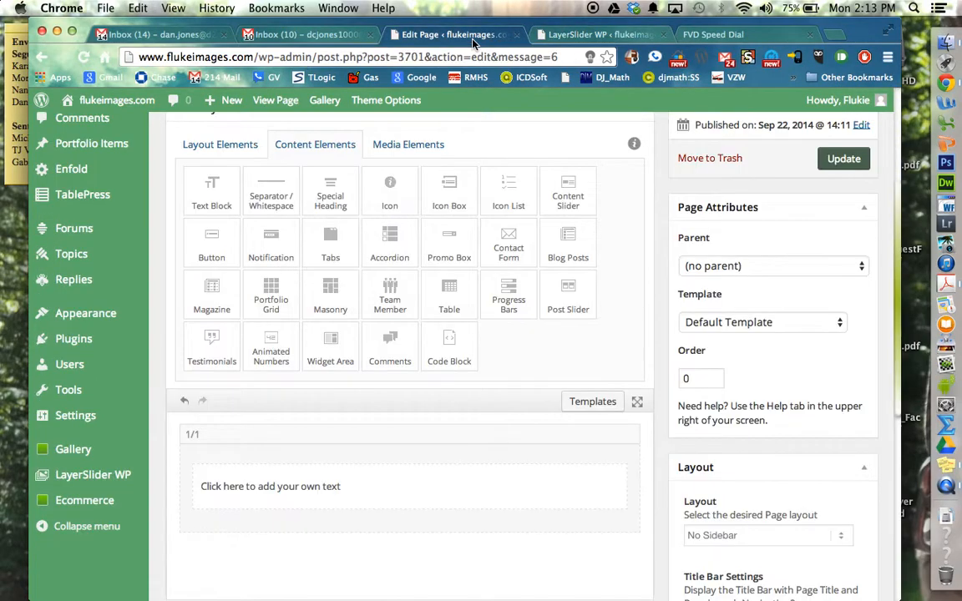
left_click(385, 487)
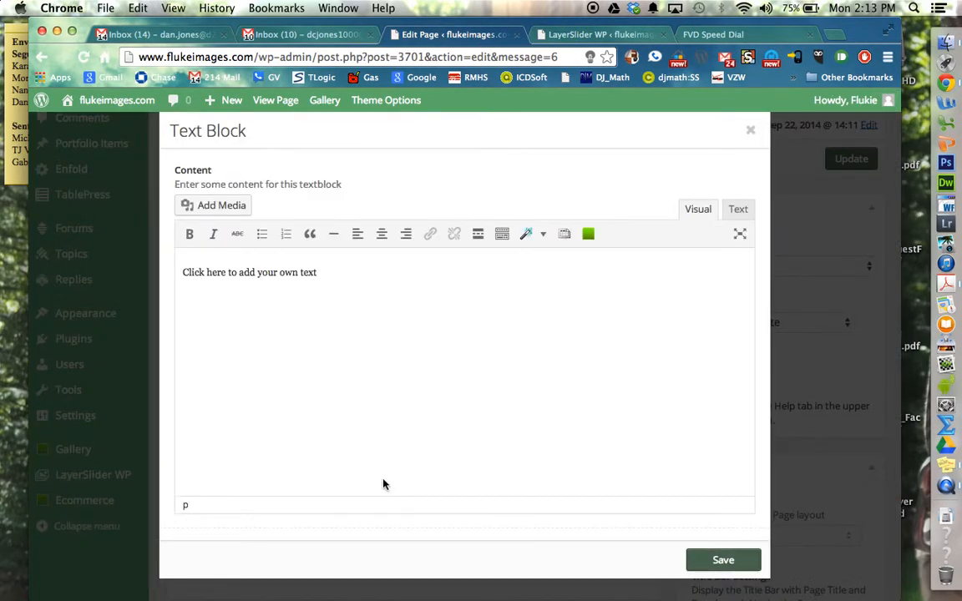
left_click_drag(339, 273, 177, 269)
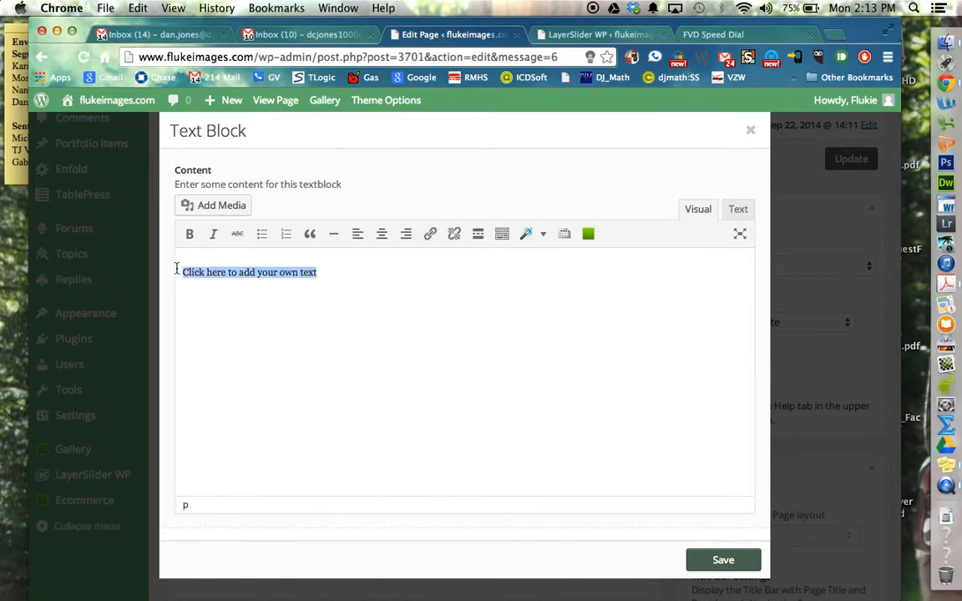
key("BackSpace")
key("super+v")
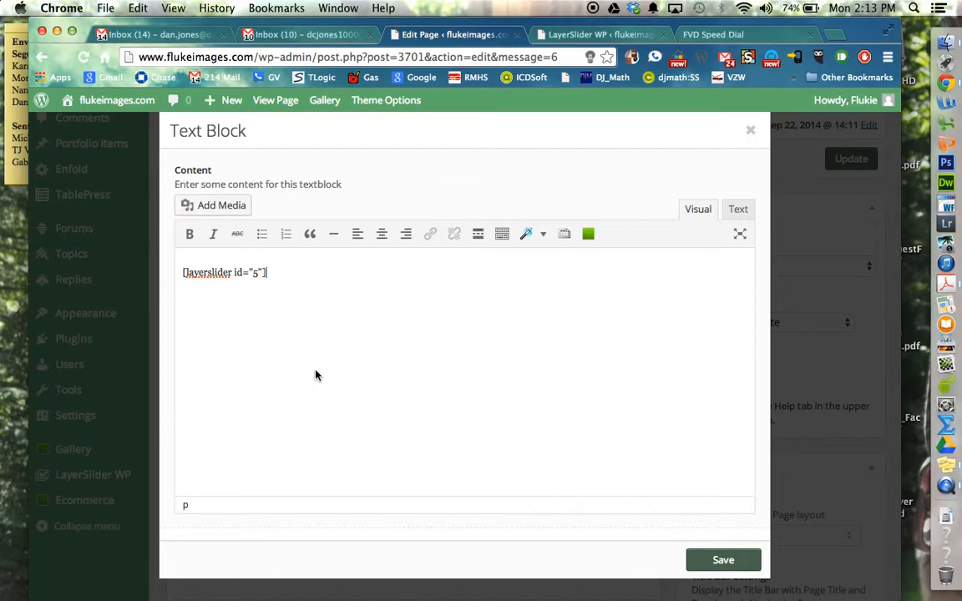
left_click(719, 562)
scroll(723, 571, "down", 5)
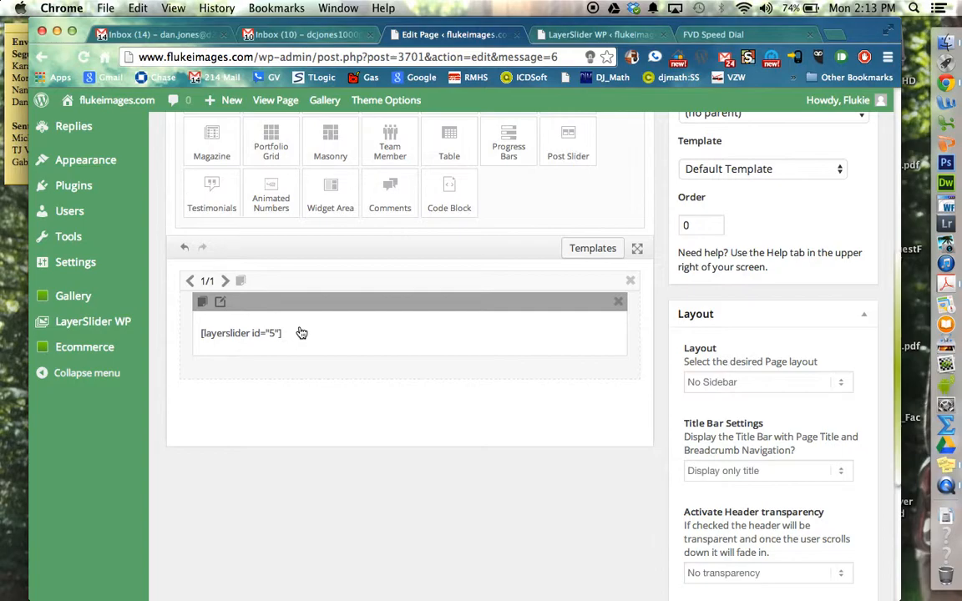
scroll(301, 333, "up", 3)
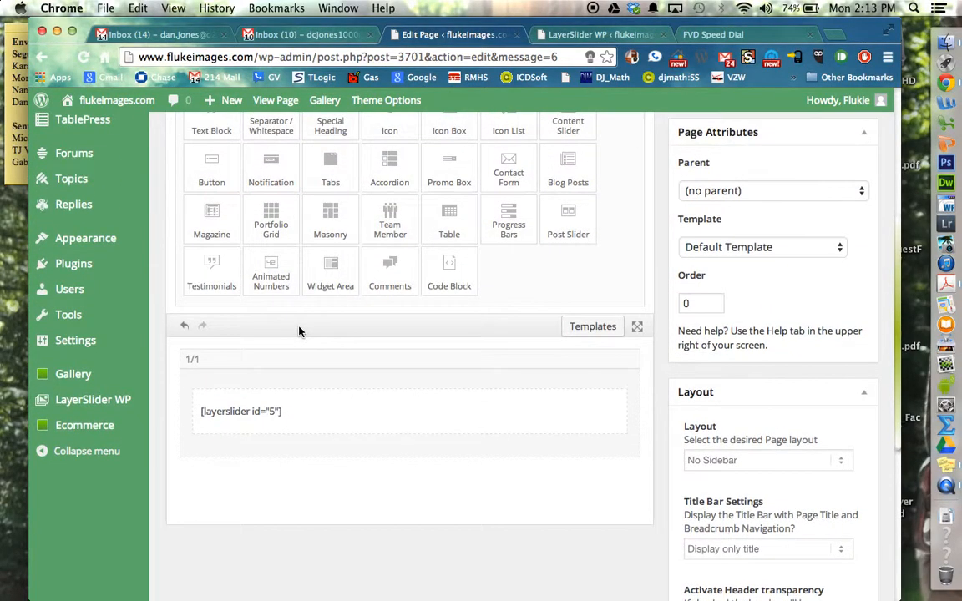
Step: Add a second 1/1 layout column below the column that holds the slider shortcode
scroll(299, 332, "up", 2)
scroll(299, 332, "down", 2)
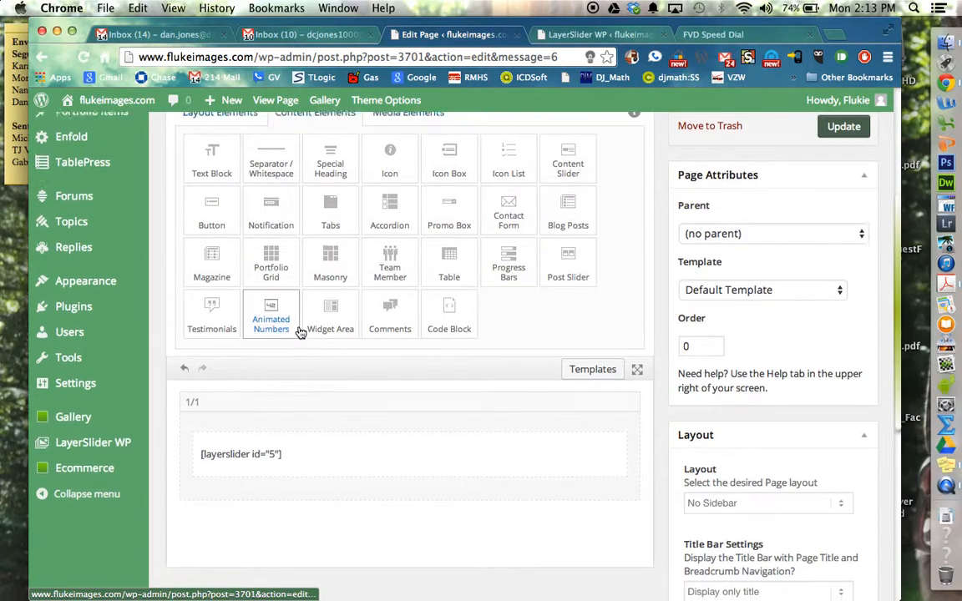
scroll(299, 332, "down", 1)
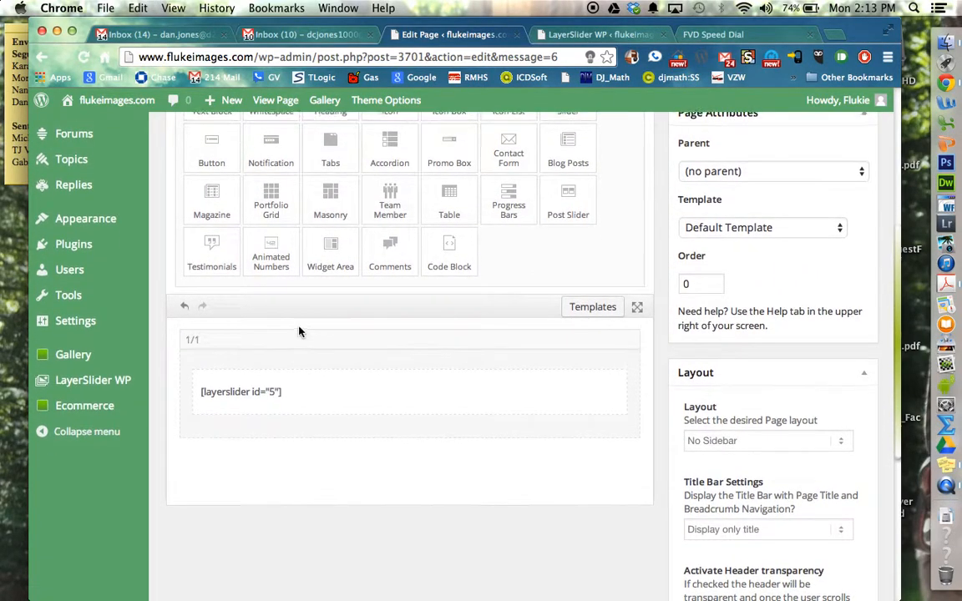
scroll(299, 332, "up", 3)
left_click(224, 152)
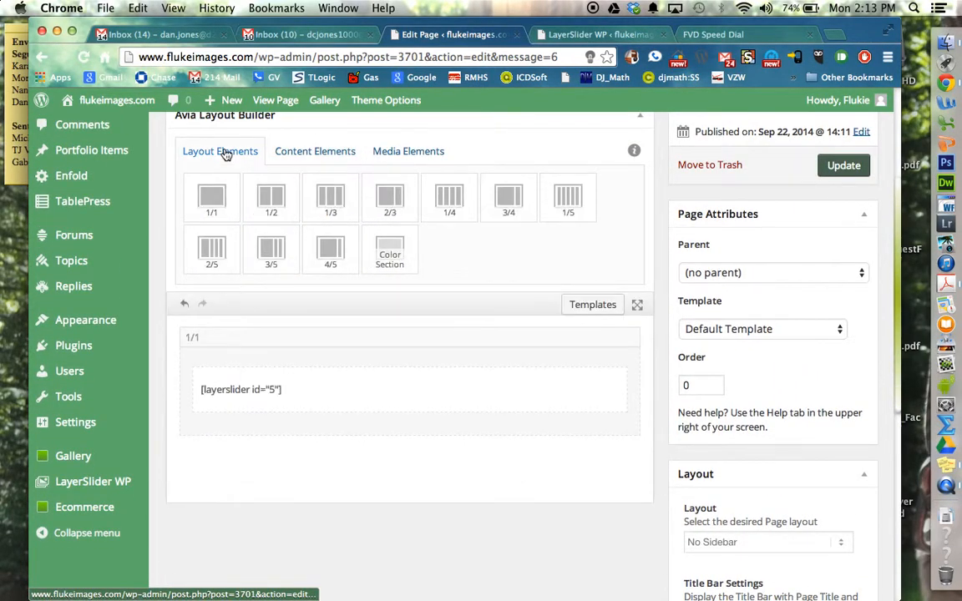
left_click_drag(215, 201, 400, 482)
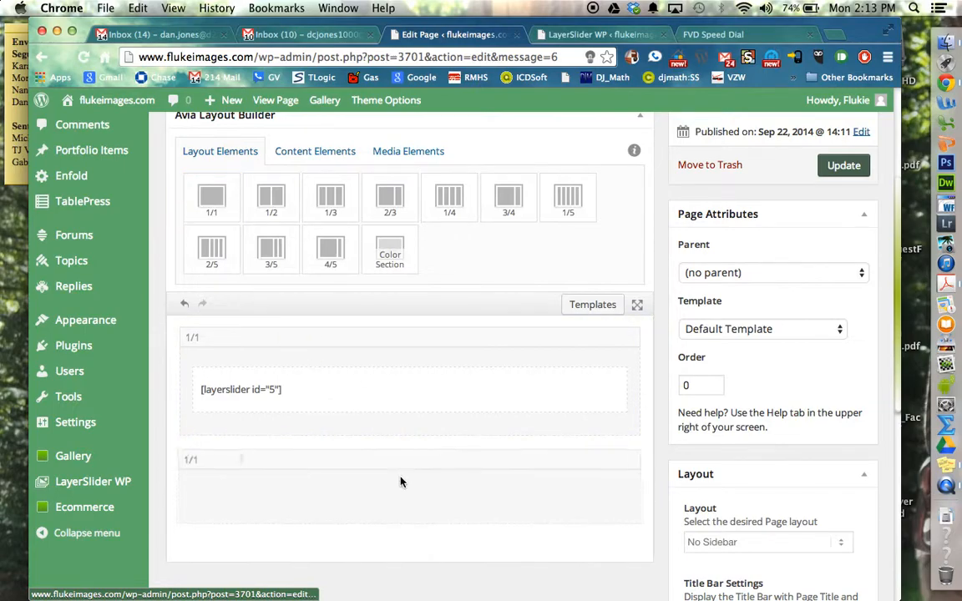
left_click(331, 150)
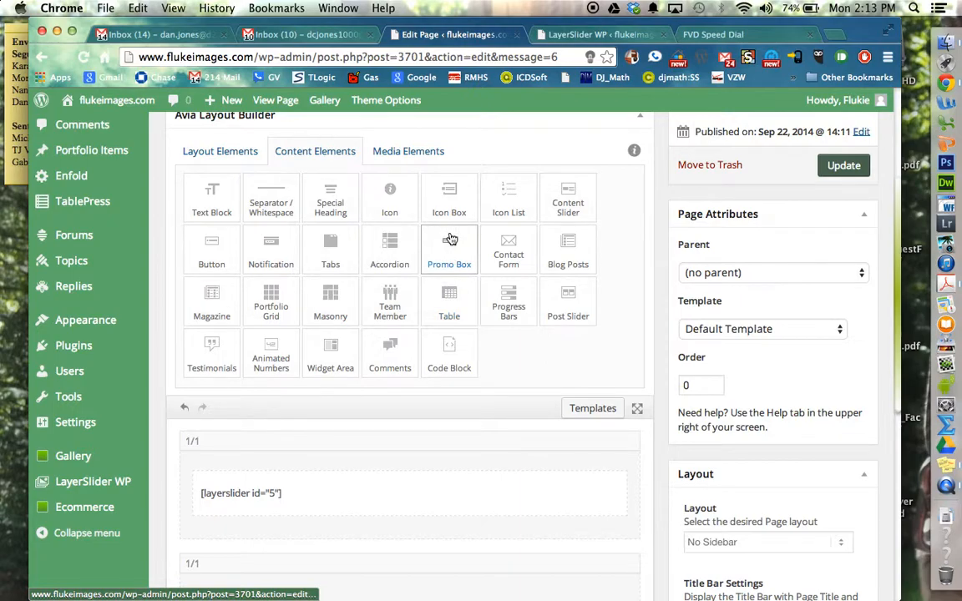
left_click(426, 153)
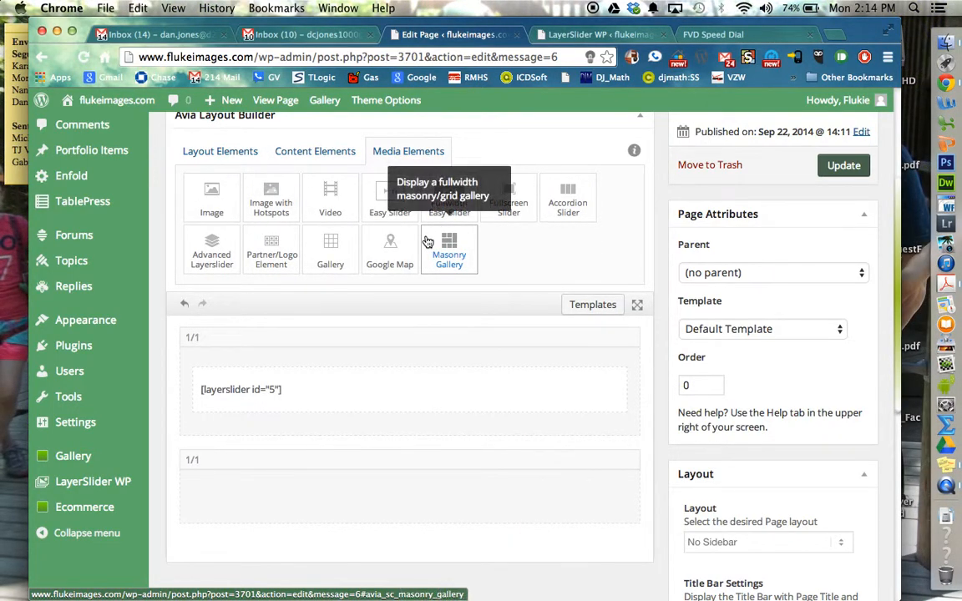
left_click(330, 148)
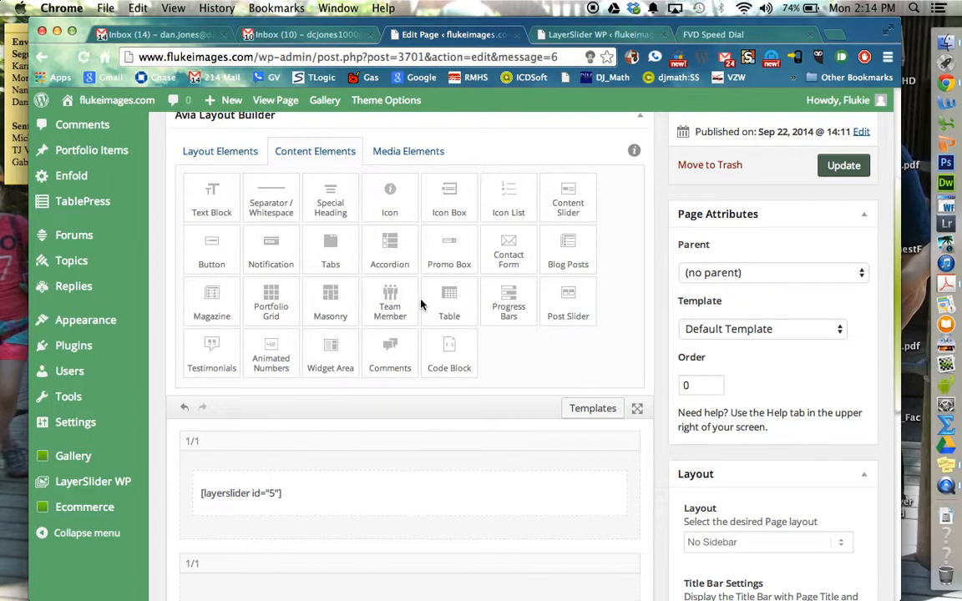
Step: Place a Color Section directly below the shortcode column and delete the empty 1/1 column under it
left_click(215, 148)
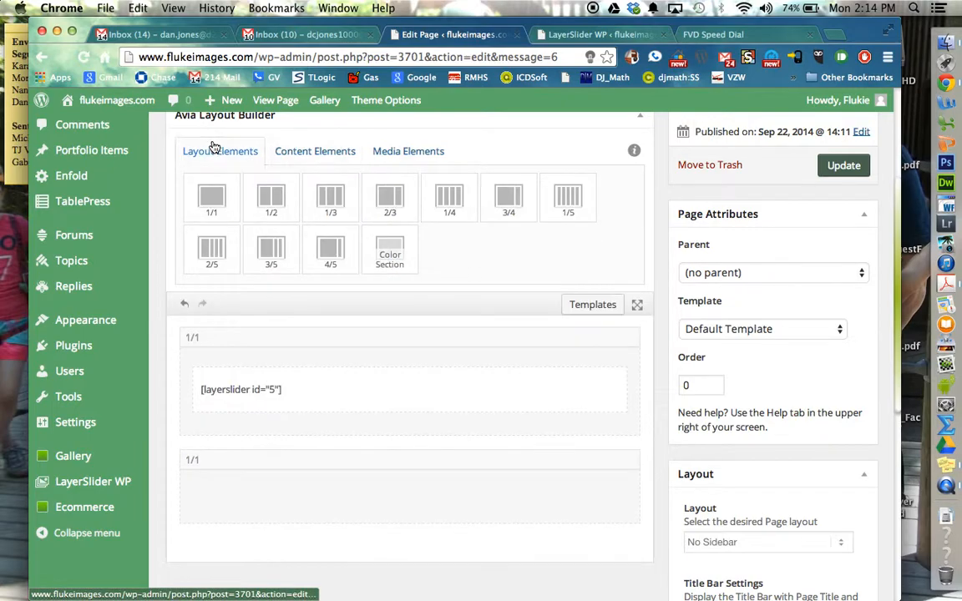
left_click_drag(383, 252, 357, 450)
scroll(376, 500, "down", 5)
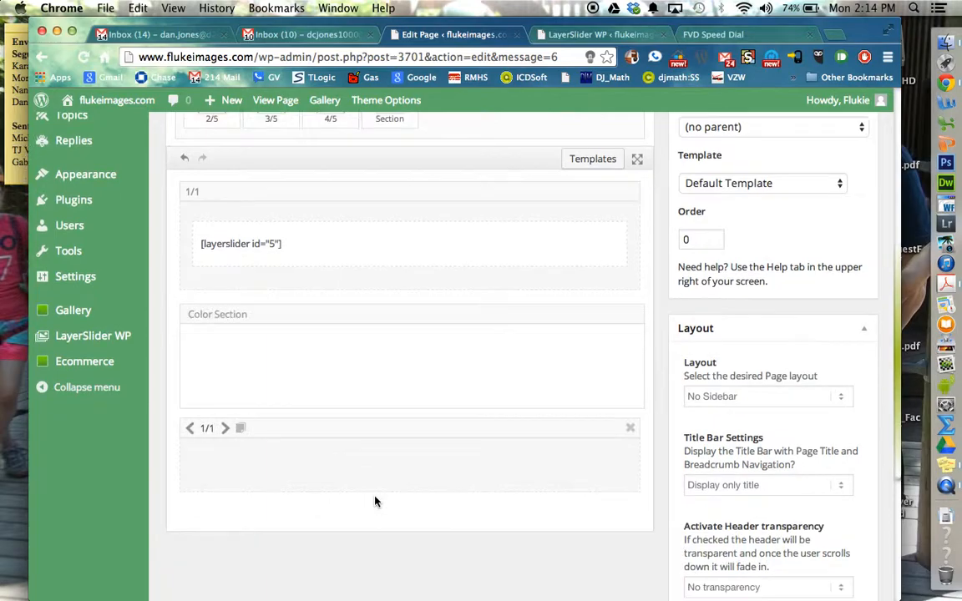
left_click(630, 378)
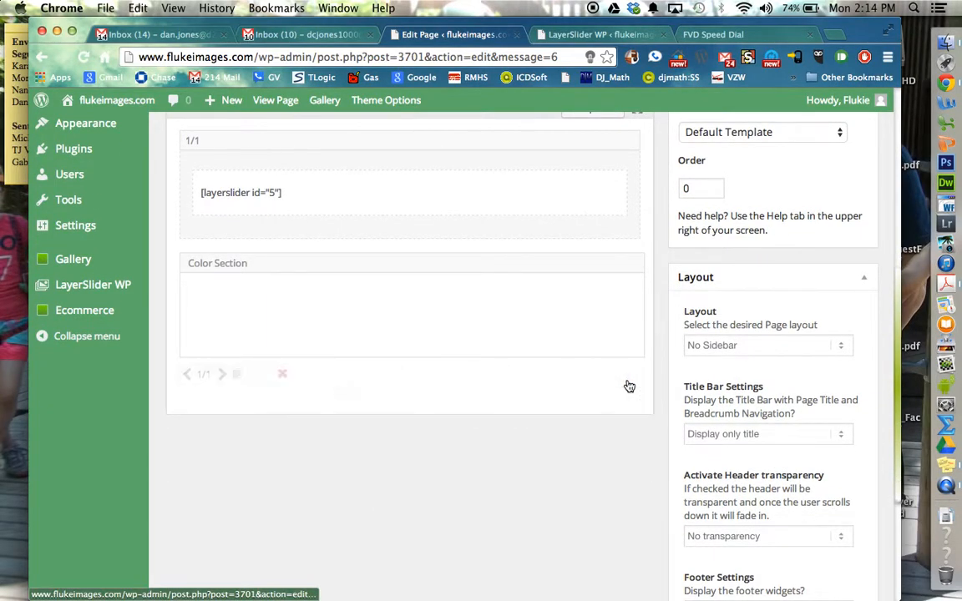
Step: Keep the Color Section on the Main Content color scheme, set its custom background color to #3d3d3d and save
left_click(209, 264)
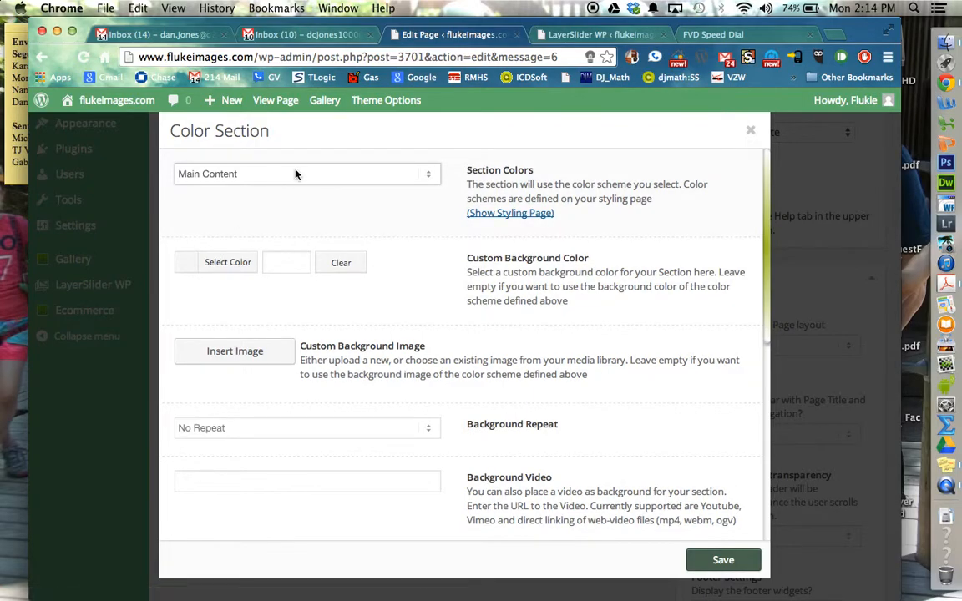
left_click(295, 174)
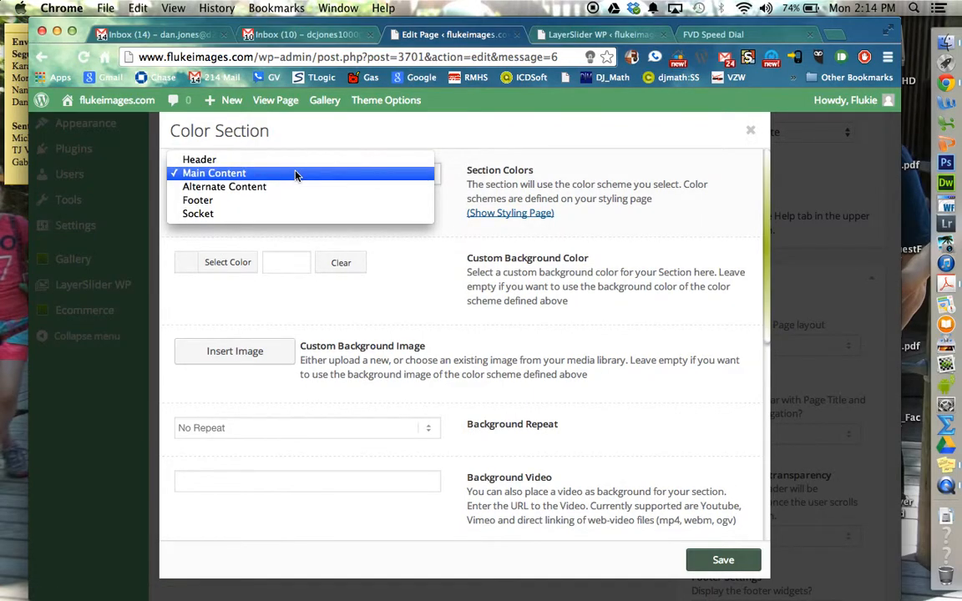
left_click(295, 174)
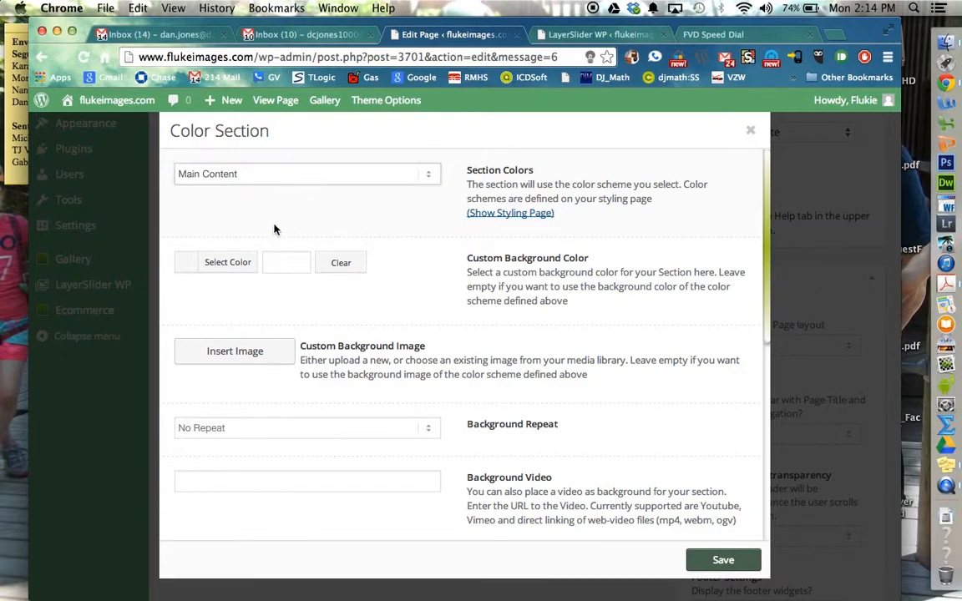
left_click(188, 264)
left_click_drag(196, 350, 168, 391)
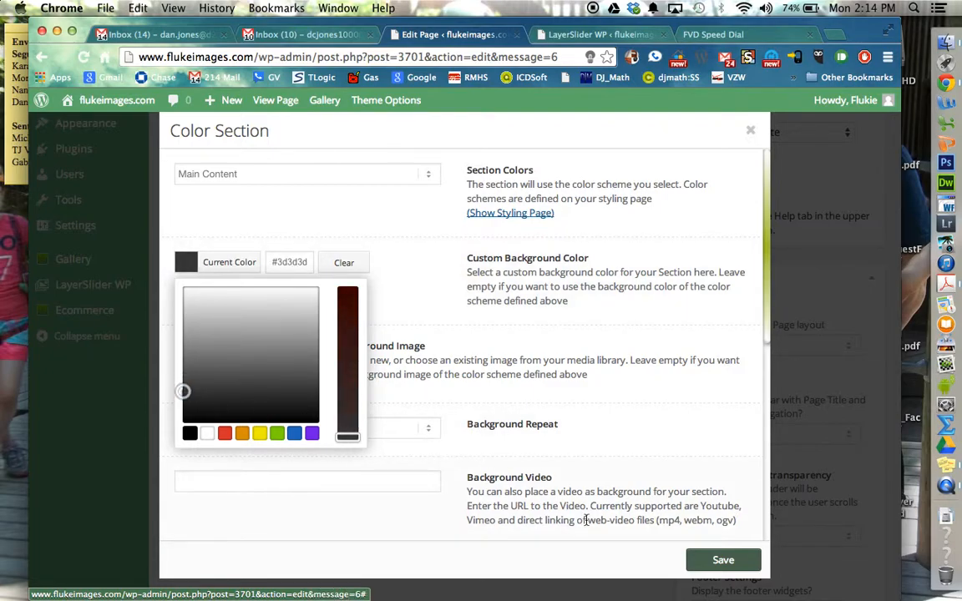
left_click(694, 558)
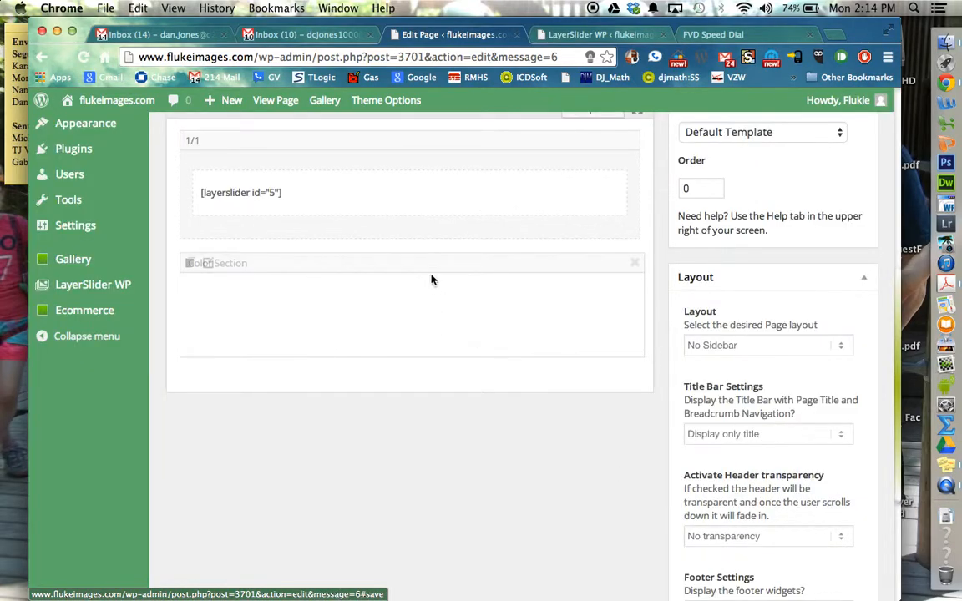
Step: Reopen the Color Section settings, try the background color #d8d8d8 and clear the custom background color
left_click(210, 266)
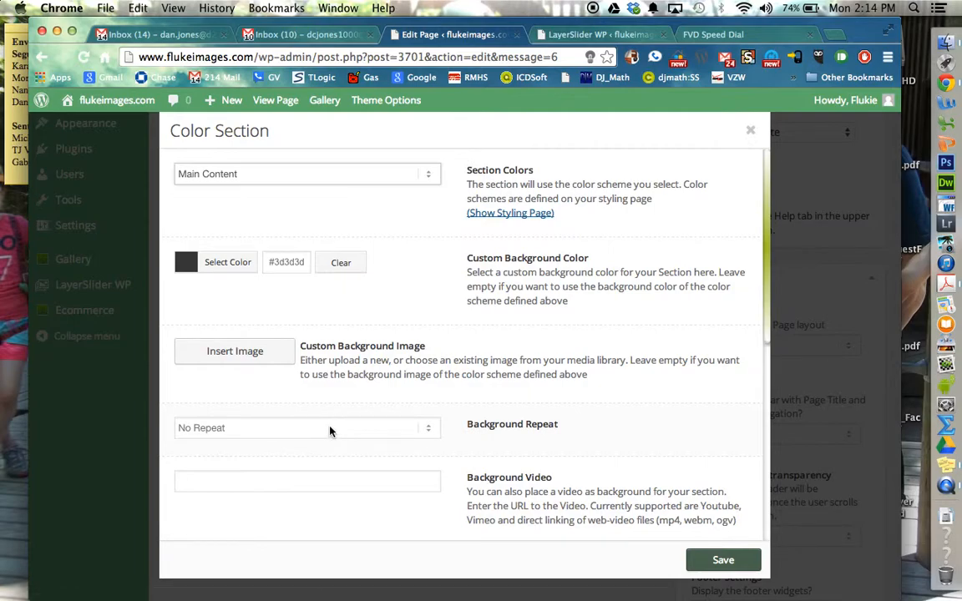
left_click(198, 269)
left_click(205, 311)
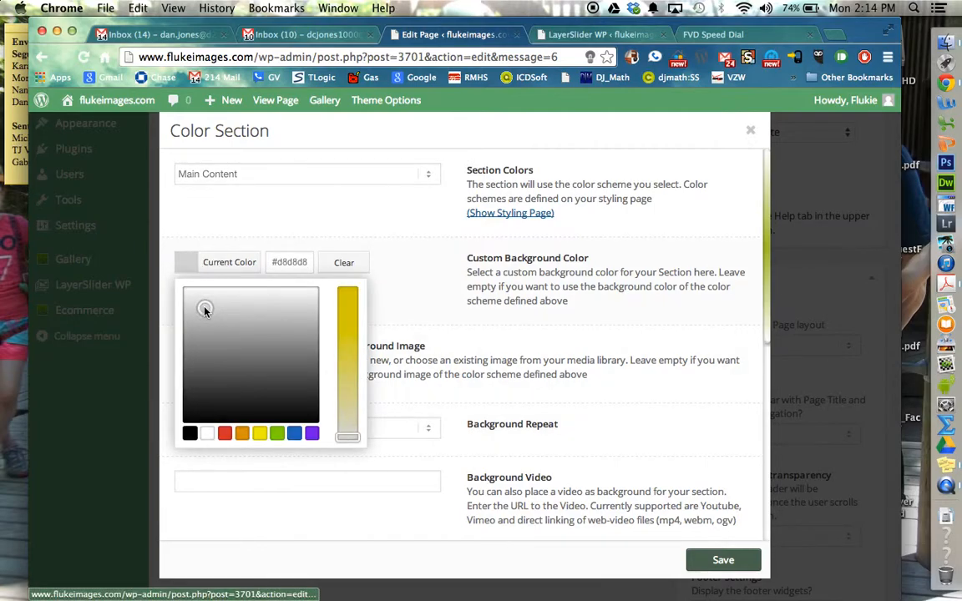
left_click(343, 265)
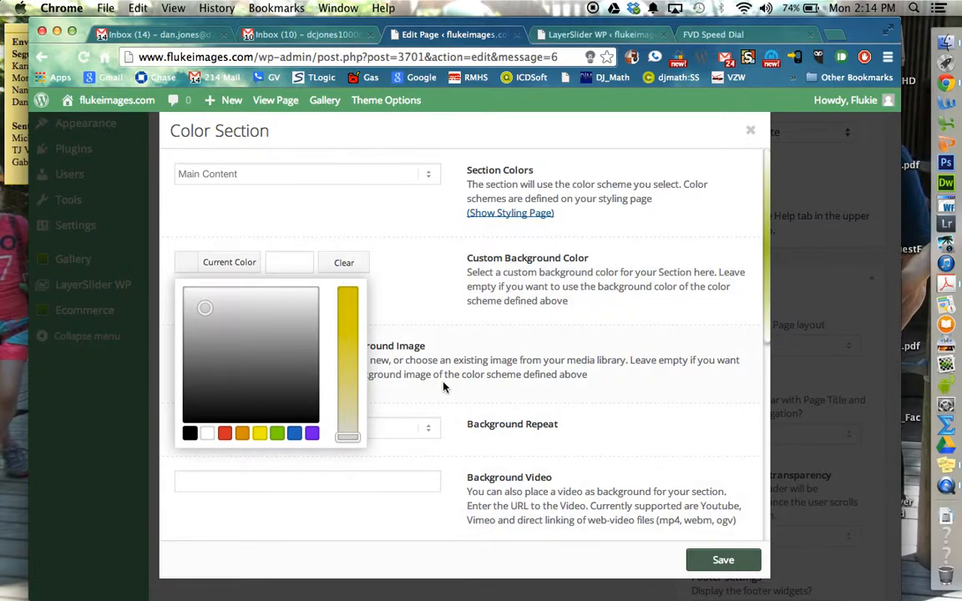
left_click(343, 262)
left_click(186, 265)
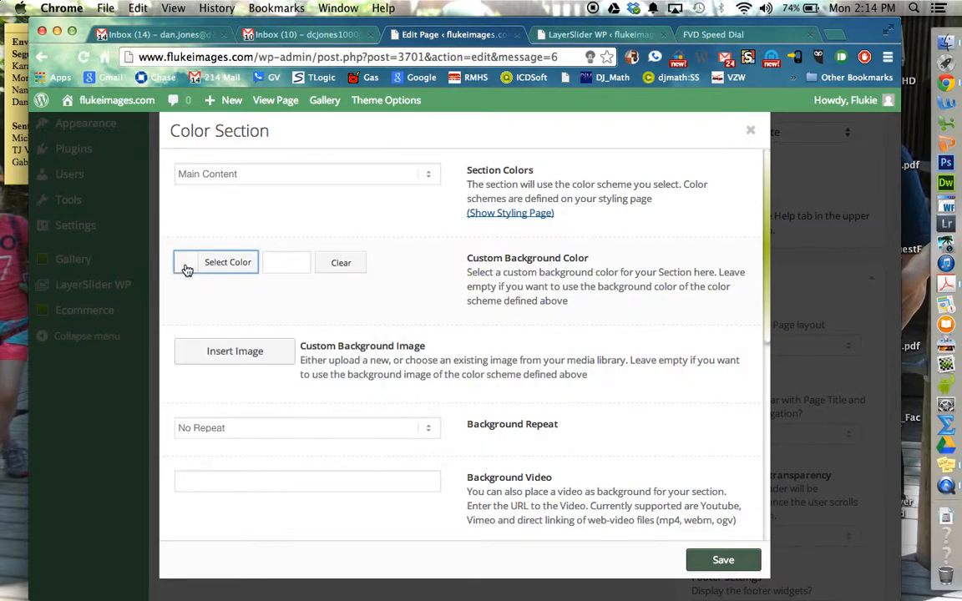
left_click(333, 269)
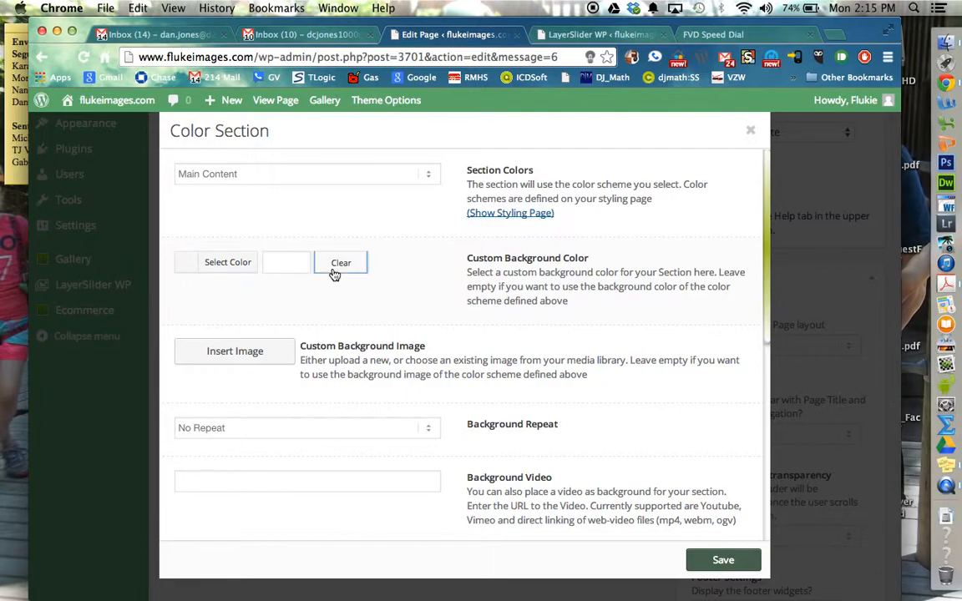
Step: Upload ios-linen-dark.png from the Desktop to the media library for the Color Section's custom background image
left_click(260, 352)
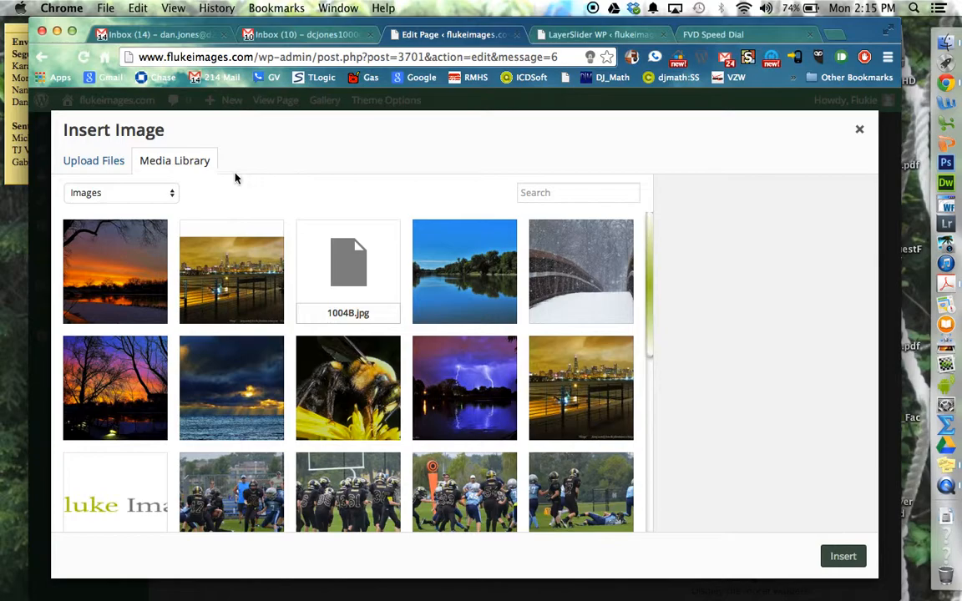
left_click(91, 167)
left_click(431, 357)
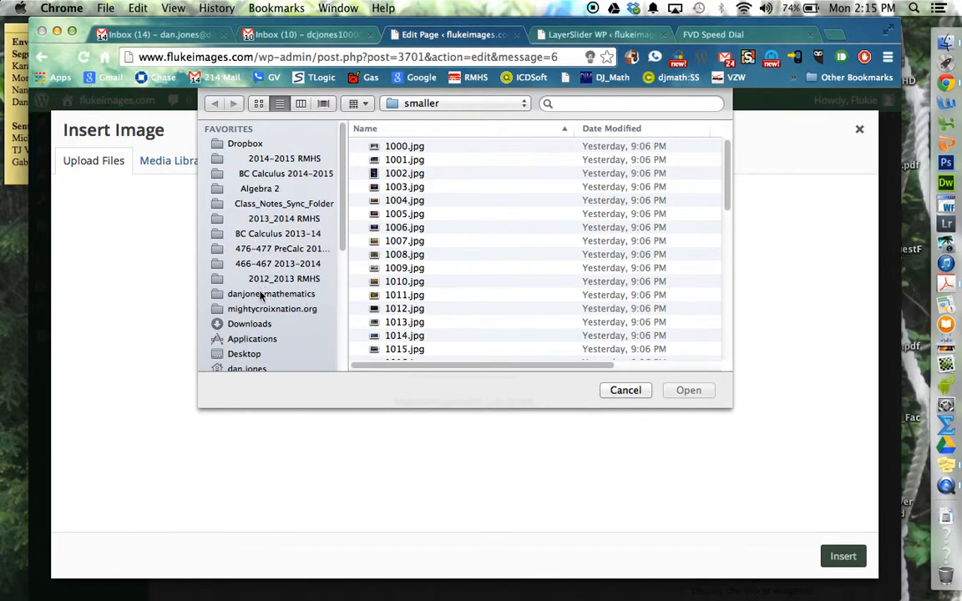
left_click(244, 354)
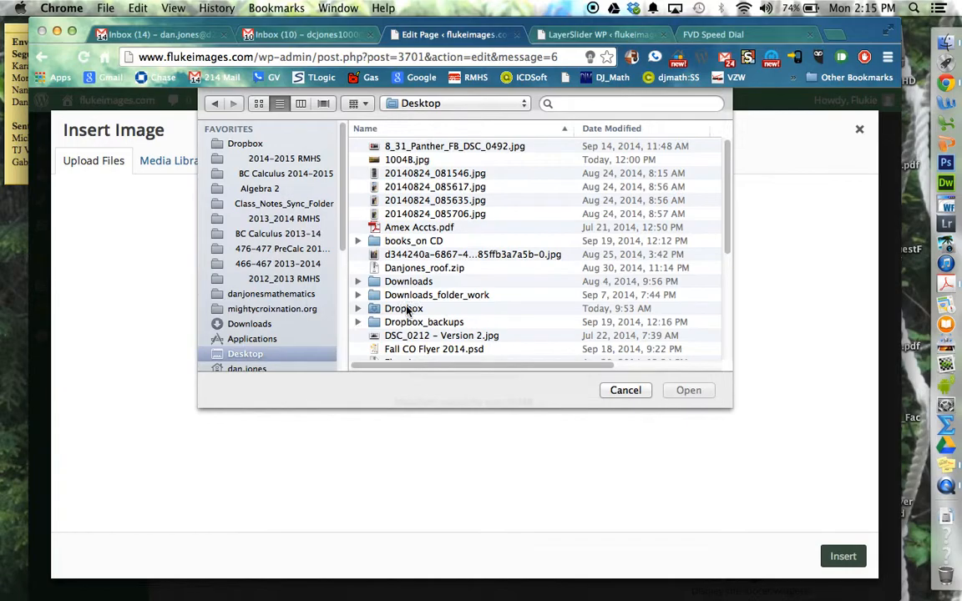
scroll(405, 307, "down", 5)
scroll(407, 309, "down", 3)
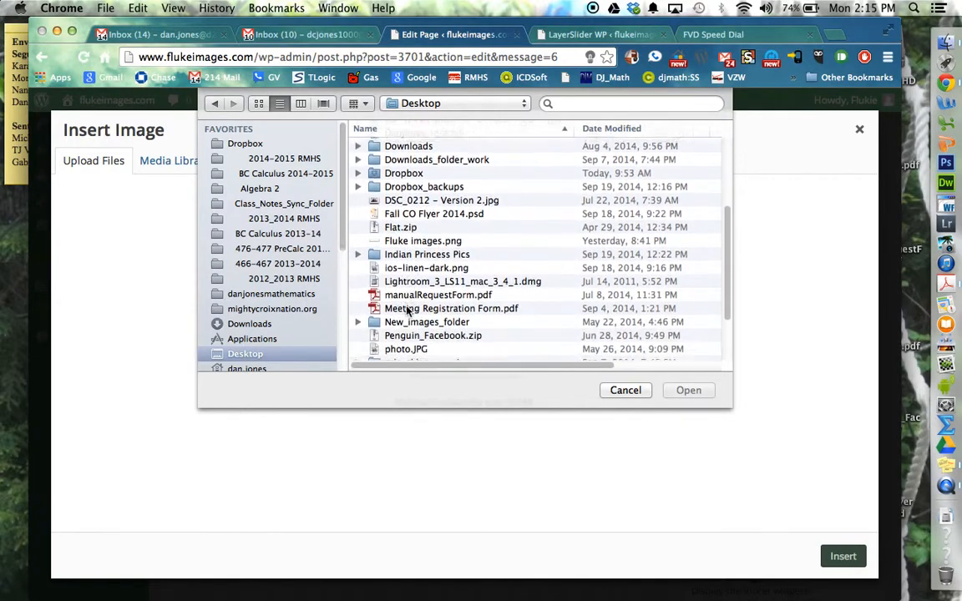
scroll(406, 309, "down", 1)
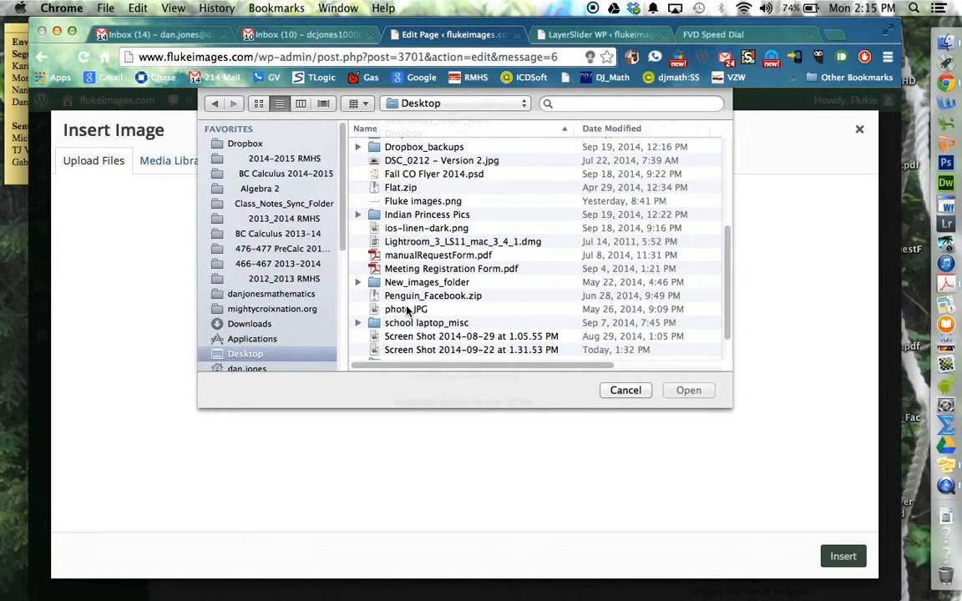
double_click(380, 207)
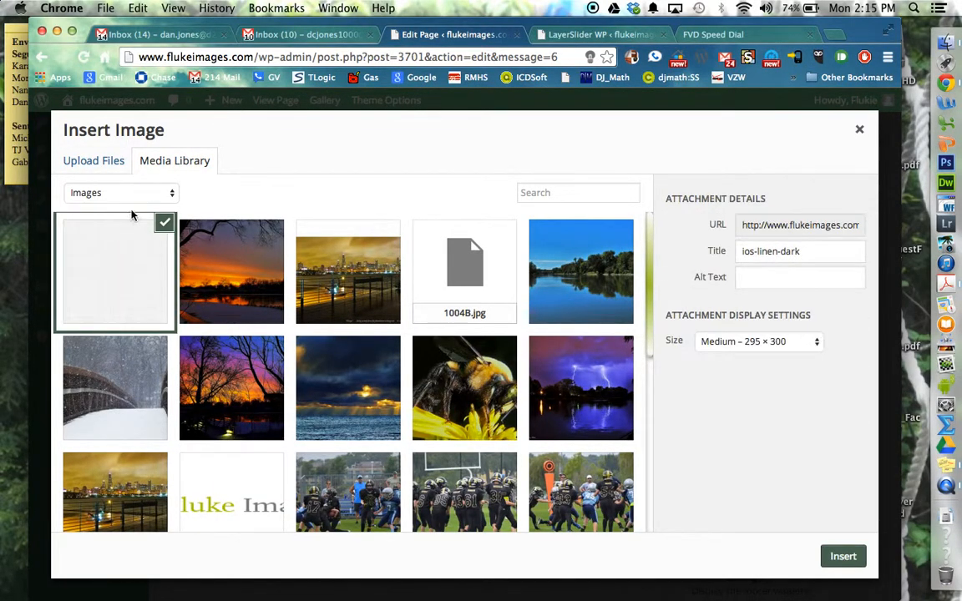
Step: Insert the ios-linen-dark image at Full Size – 482 × 490 as the Color Section's custom background image
left_click(127, 242)
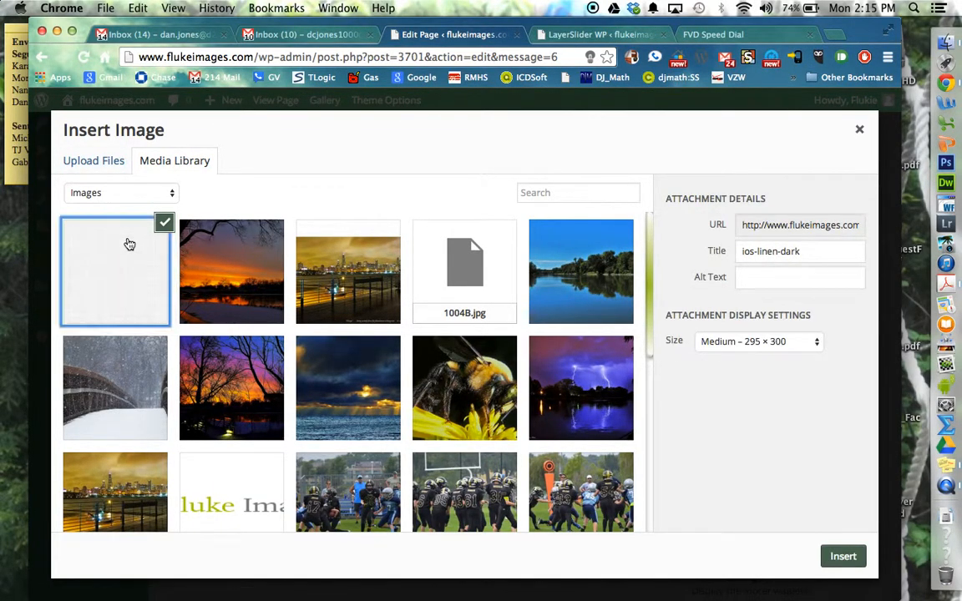
left_click(847, 562)
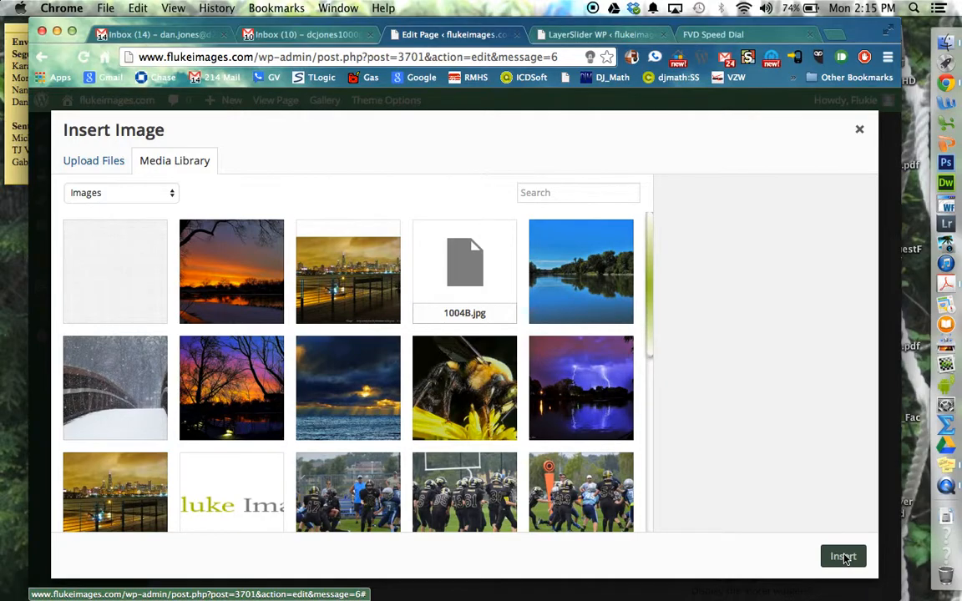
left_click(125, 266)
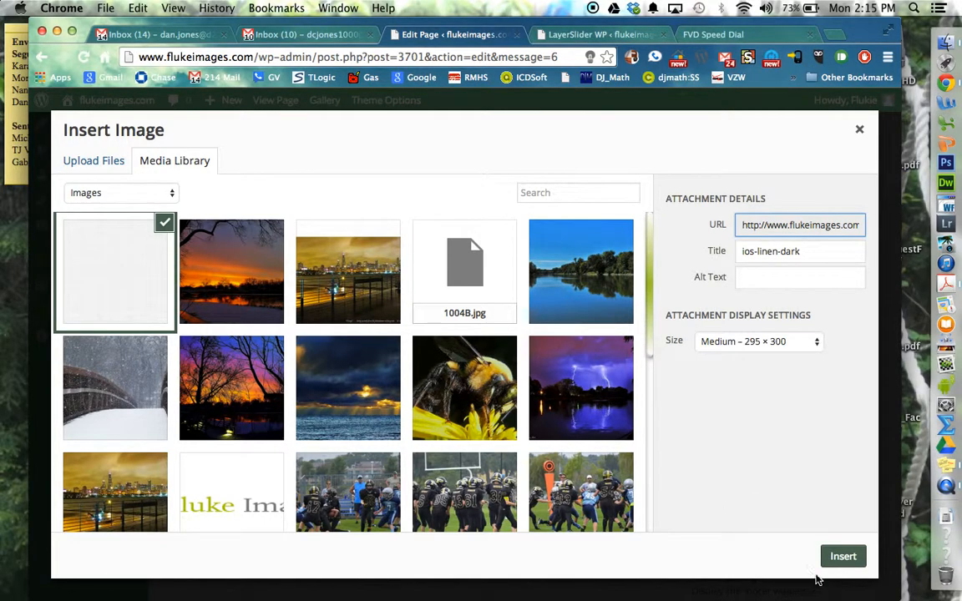
left_click(814, 342)
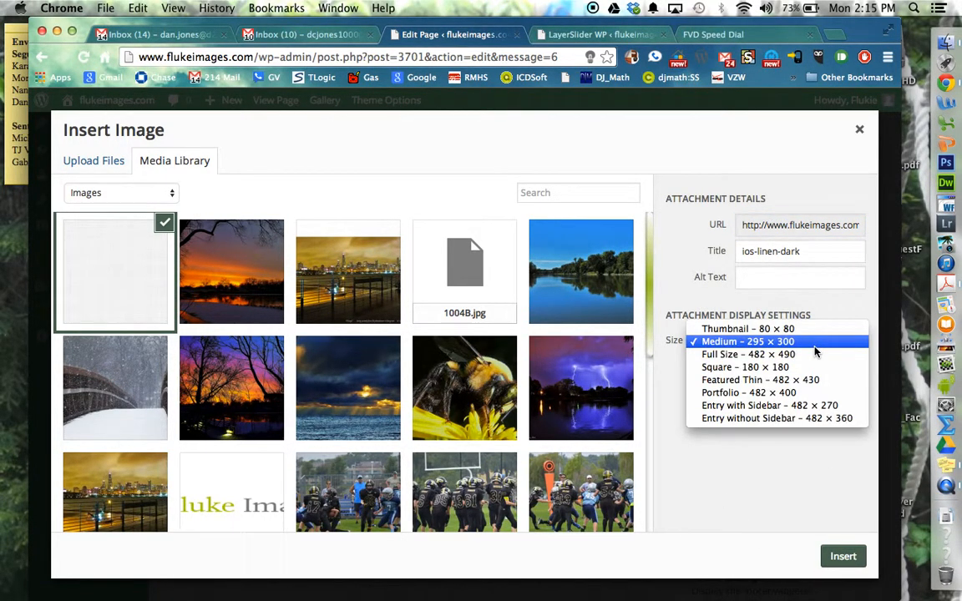
left_click(812, 358)
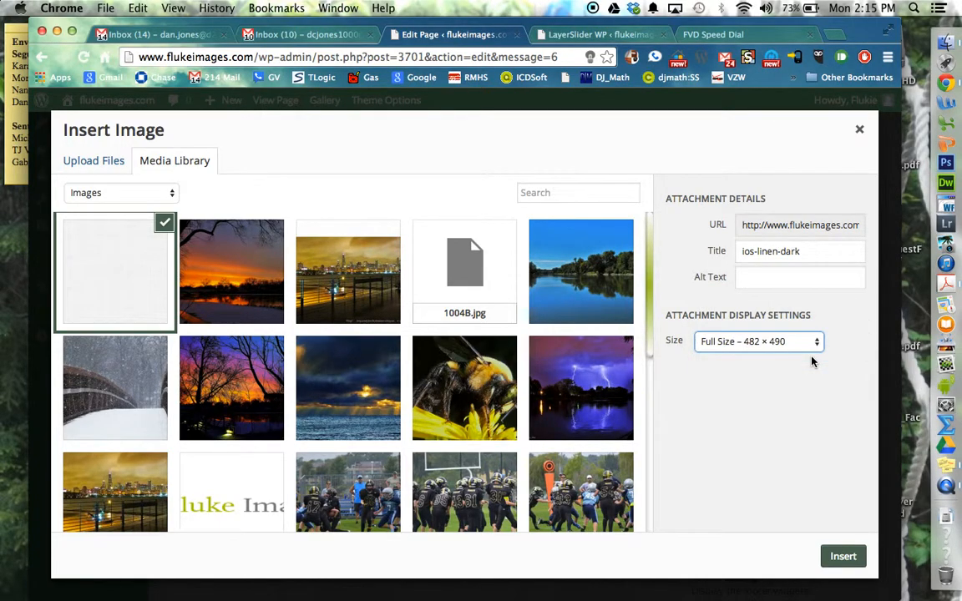
left_click(843, 556)
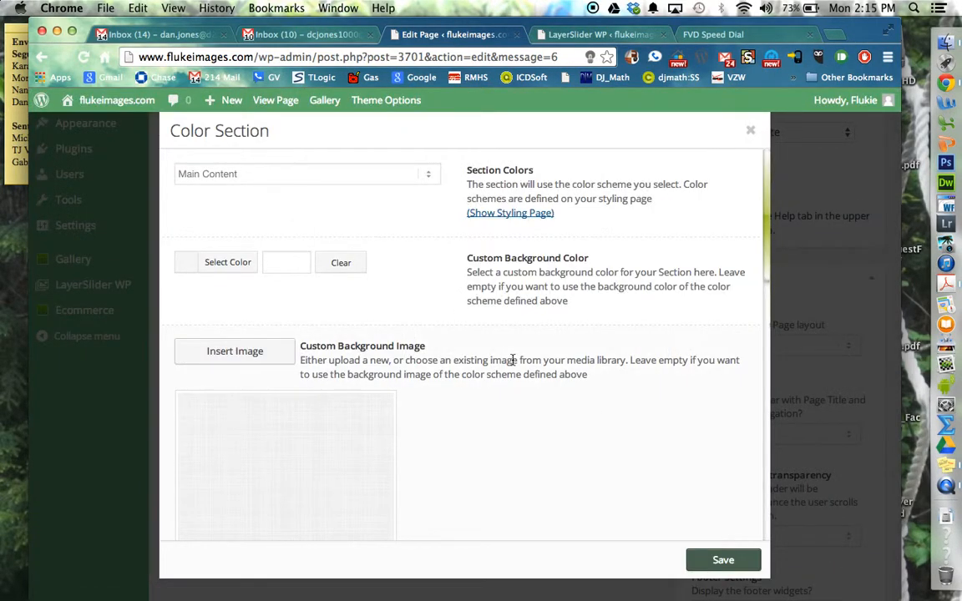
Step: Set the Color Section's Background Repeat to Repeat and save the section settings
scroll(422, 329, "down", 3)
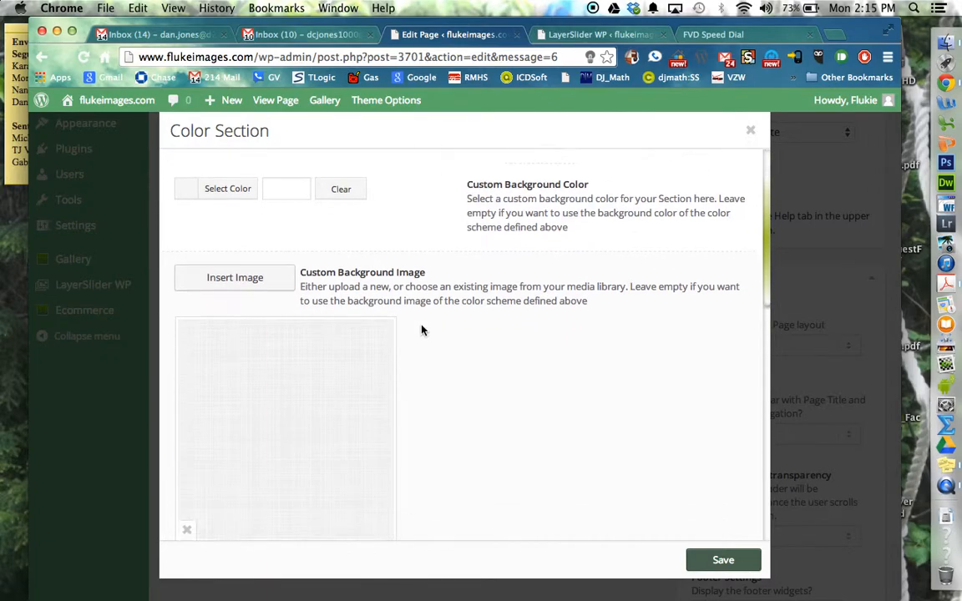
scroll(422, 330, "down", 1)
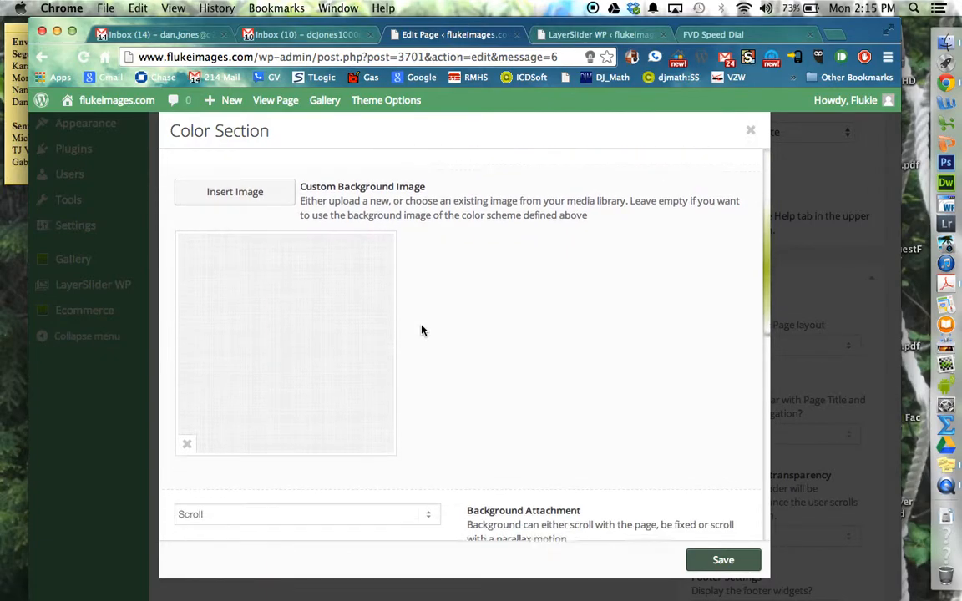
scroll(421, 330, "down", 2)
scroll(422, 329, "down", 3)
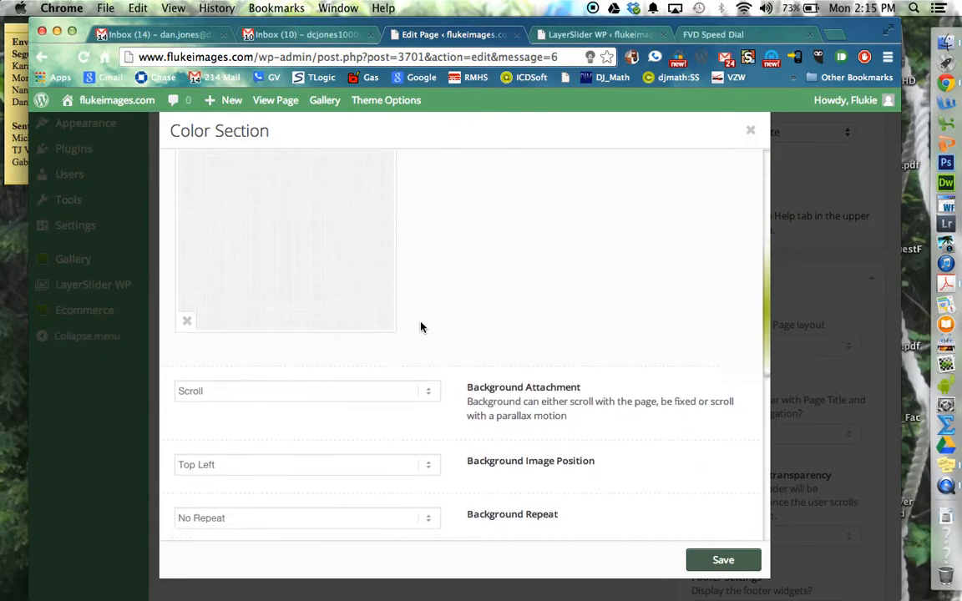
scroll(422, 327, "down", 2)
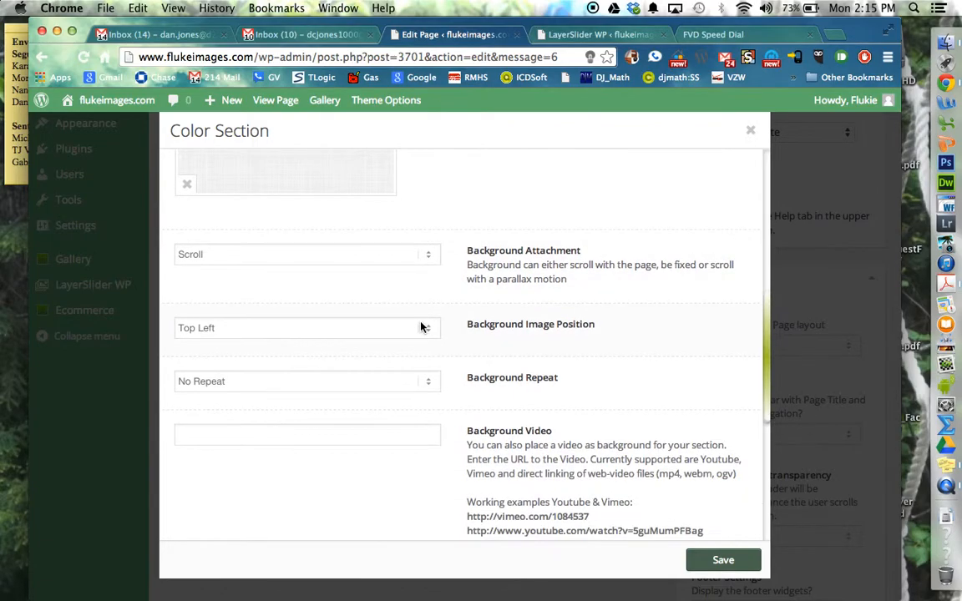
left_click(411, 383)
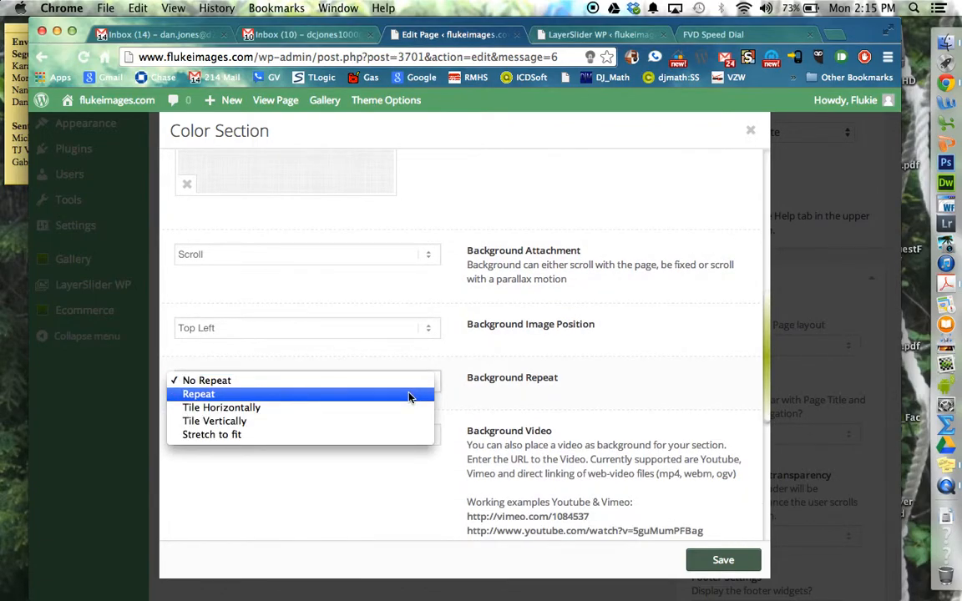
left_click(409, 396)
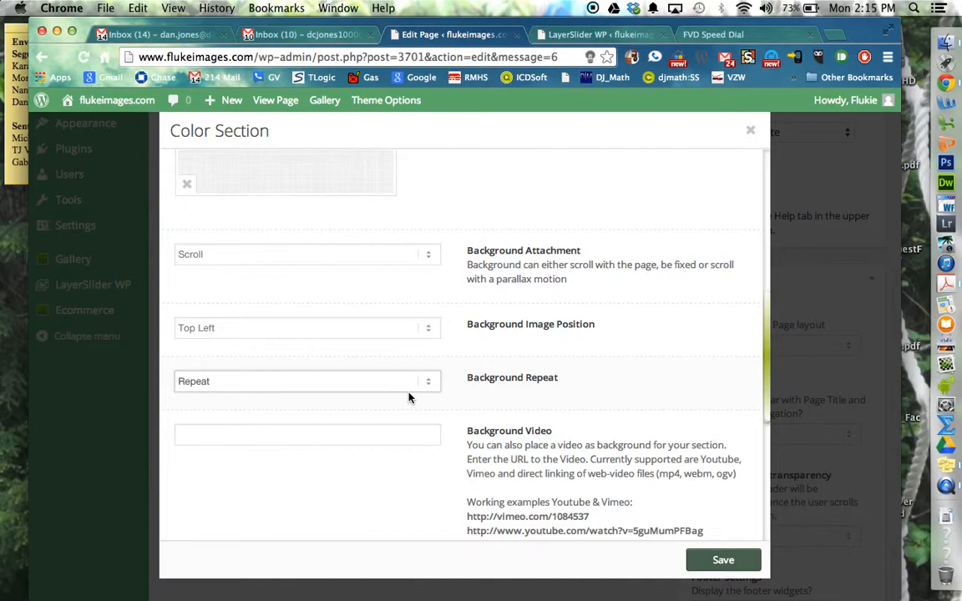
scroll(409, 397, "up", 5)
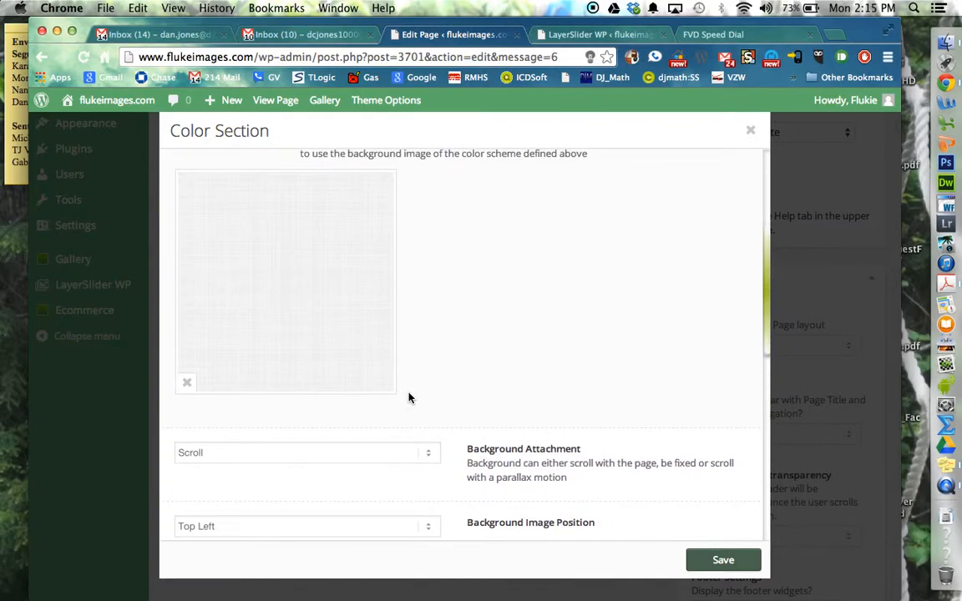
left_click(723, 561)
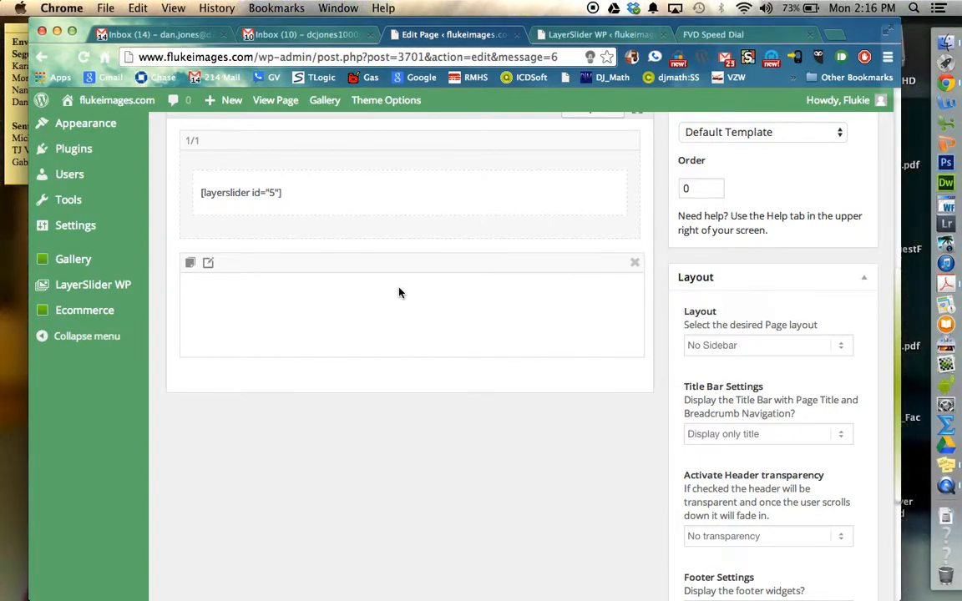
Step: Add a Text Block inside the Color Section and replace its placeholder text with "Check out my new Galleries!"
scroll(399, 292, "up", 3)
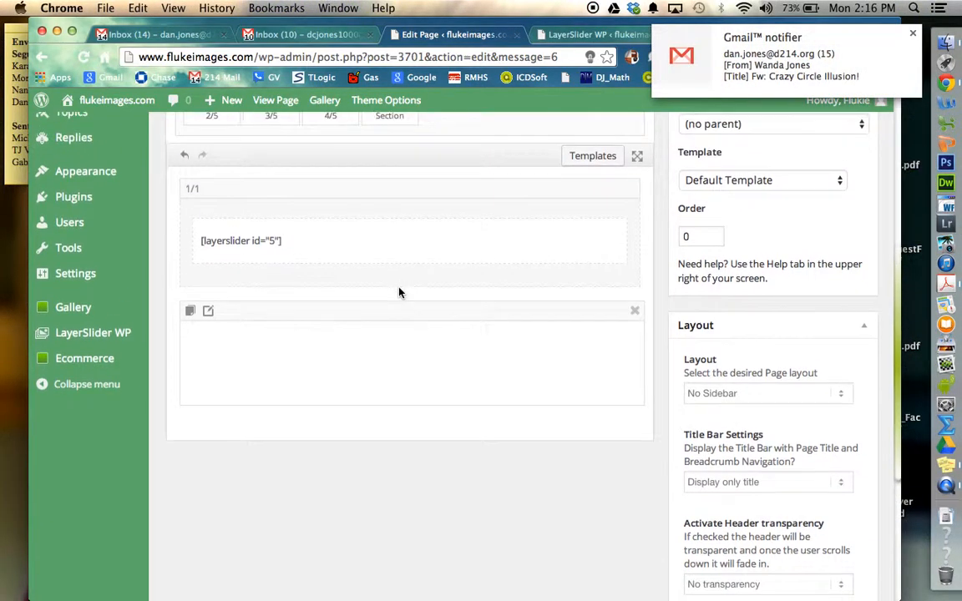
scroll(400, 294, "up", 5)
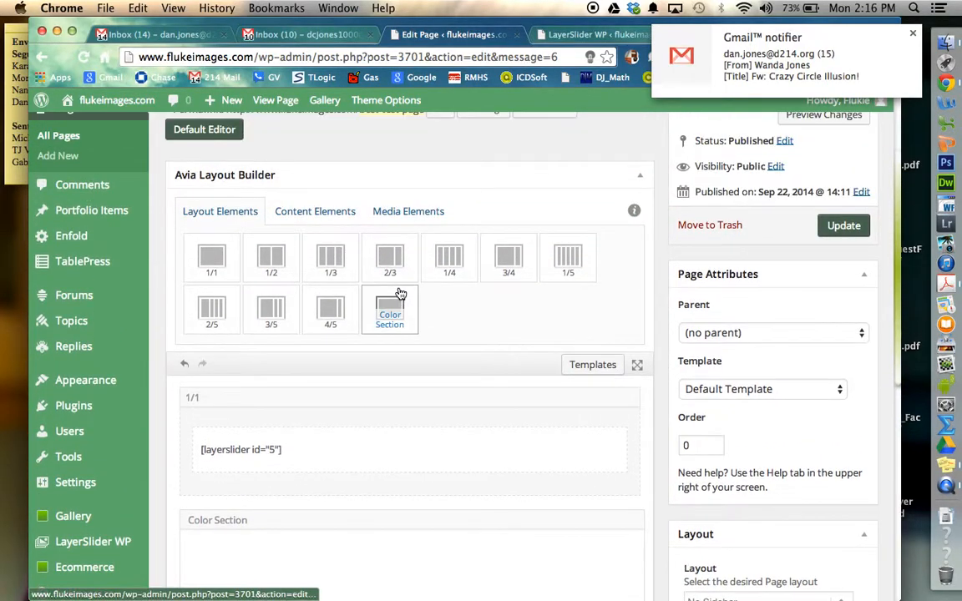
left_click(346, 213)
left_click_drag(215, 259, 394, 399)
left_click(327, 382)
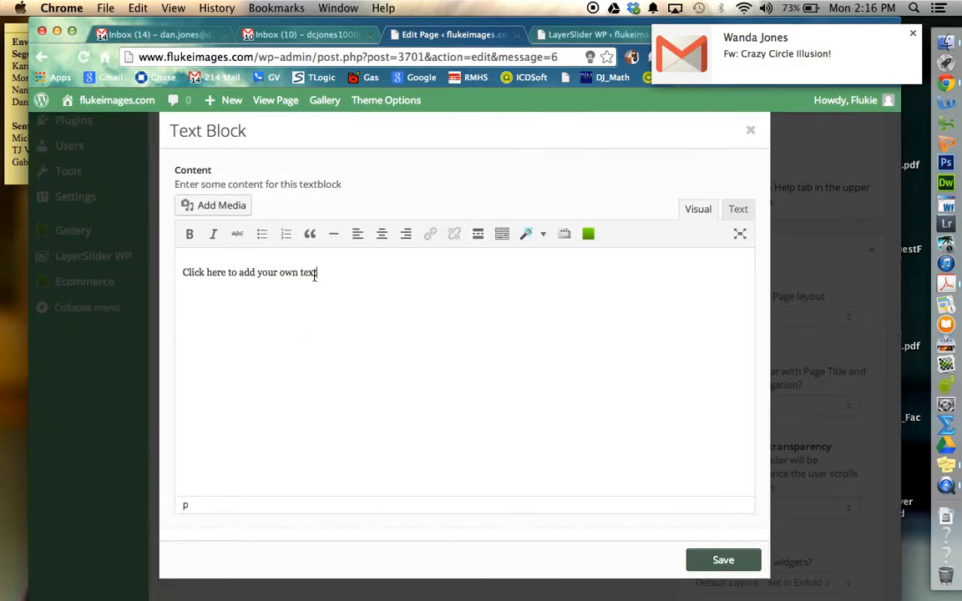
left_click_drag(317, 273, 161, 274)
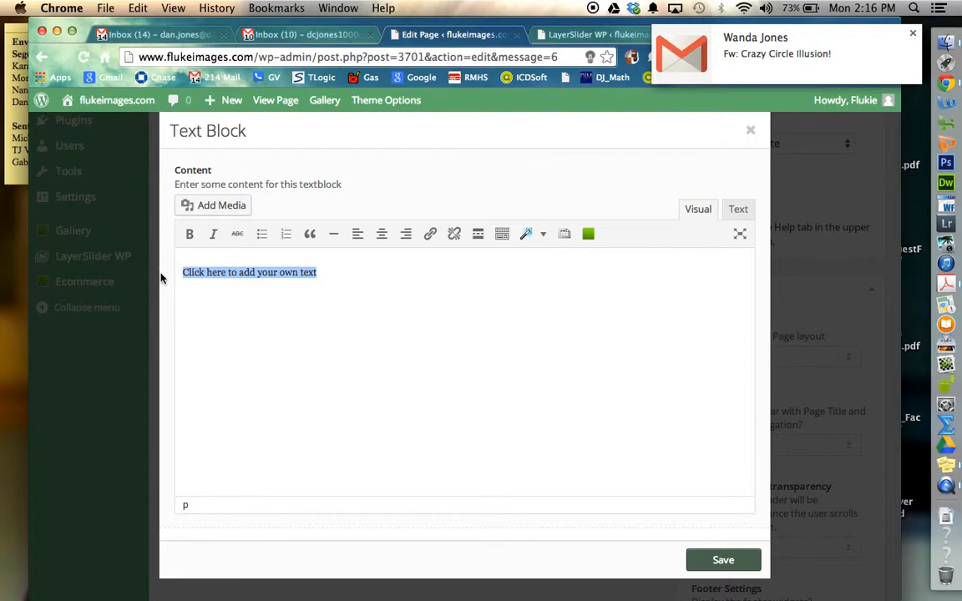
type("Check out my new Galleries!")
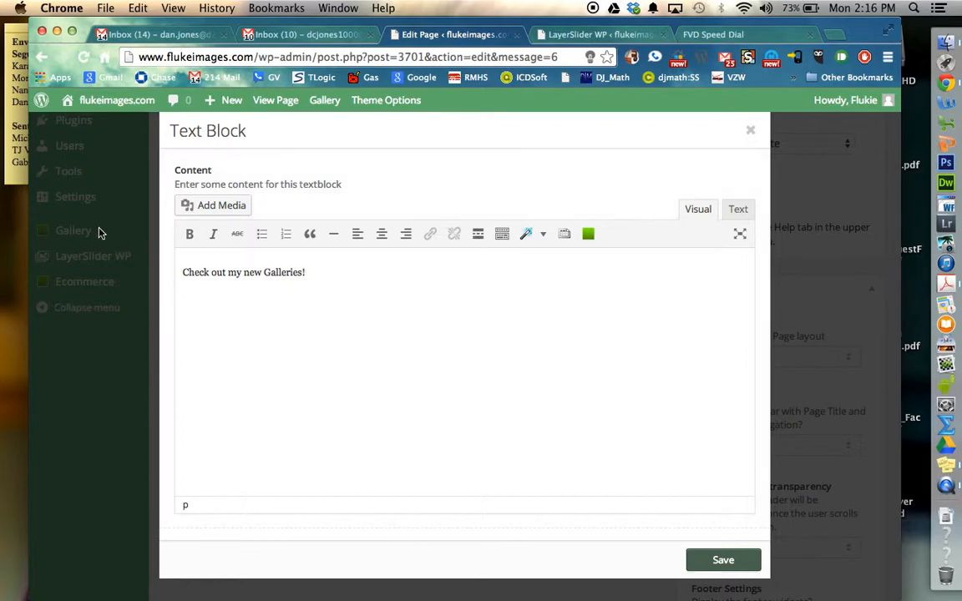
Step: Center and bold the "Check out my new Galleries!" line and save the text block
left_click_drag(313, 272, 173, 272)
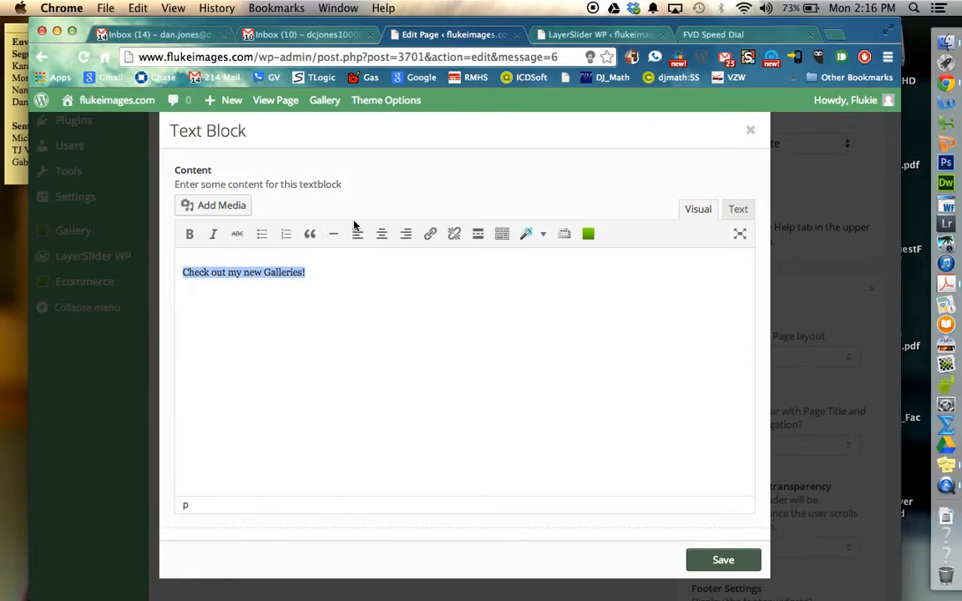
left_click(381, 235)
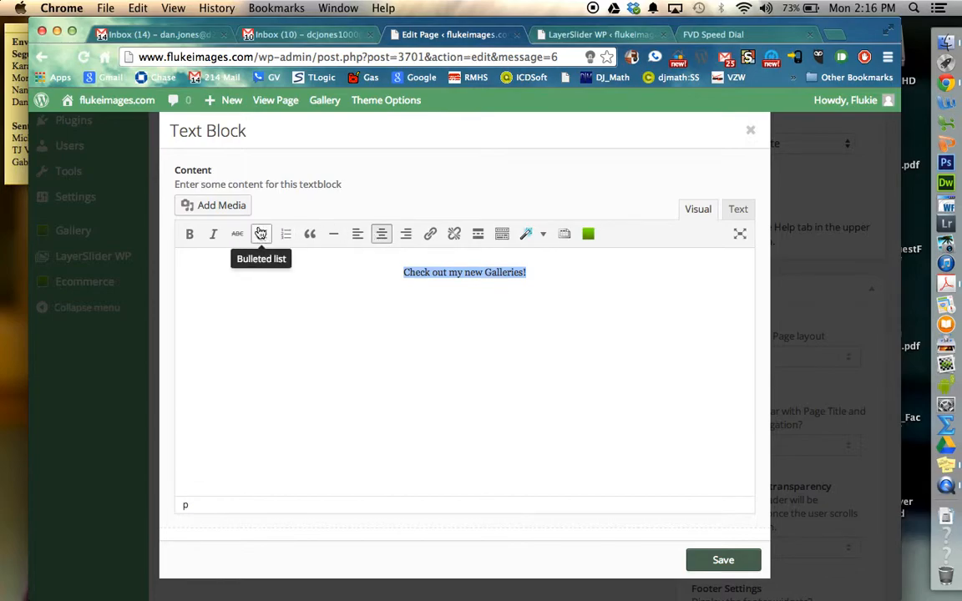
left_click(191, 235)
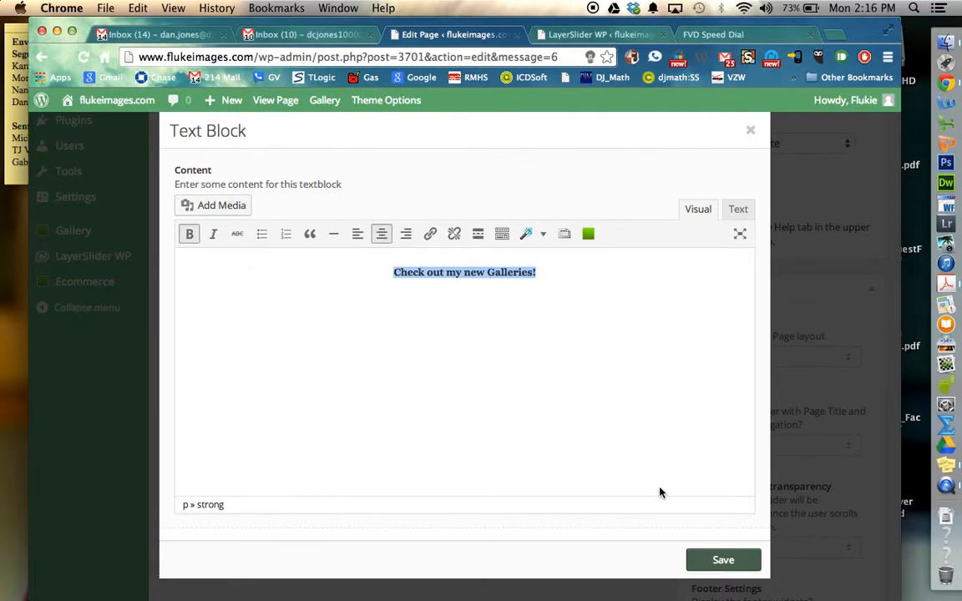
left_click(721, 559)
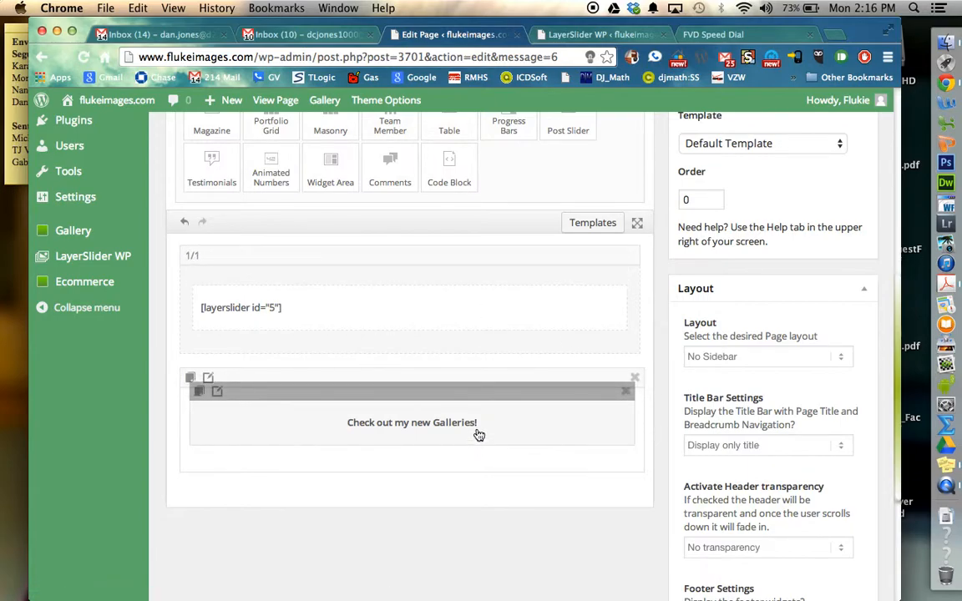
Step: Add a 1/4 column layout element directly below the Color Section
scroll(478, 432, "down", 2)
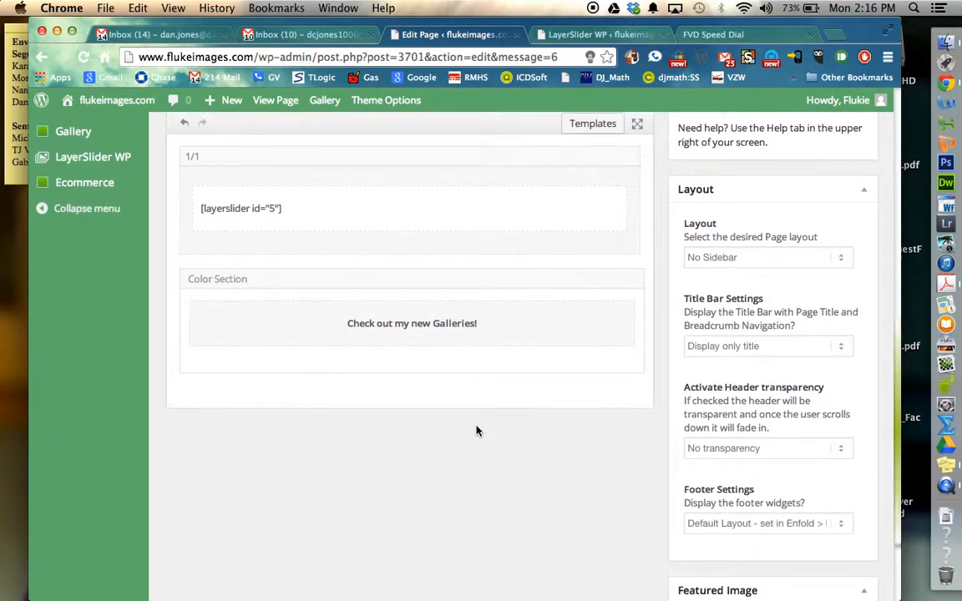
scroll(477, 432, "up", 5)
scroll(477, 432, "up", 3)
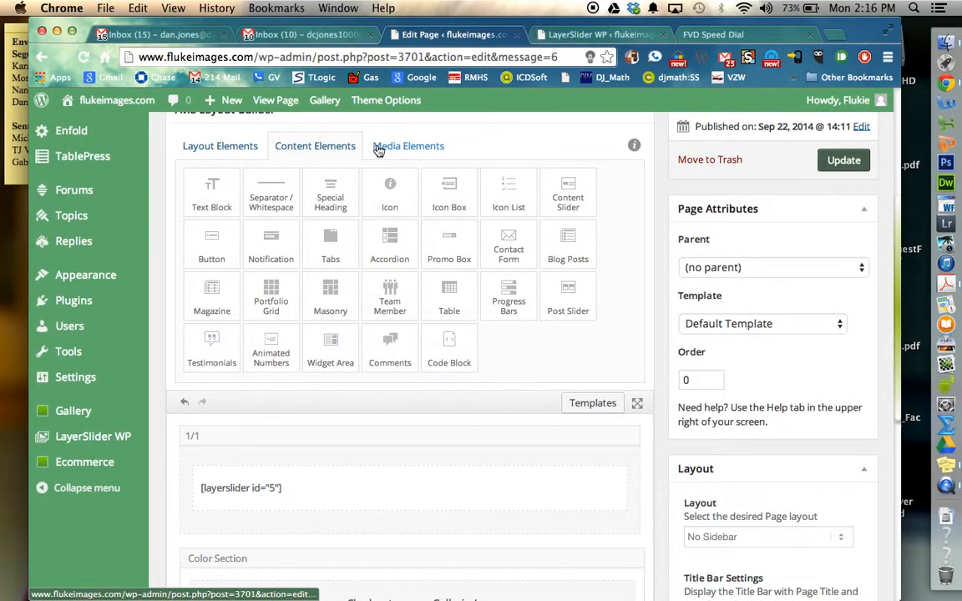
left_click(380, 147)
left_click(239, 142)
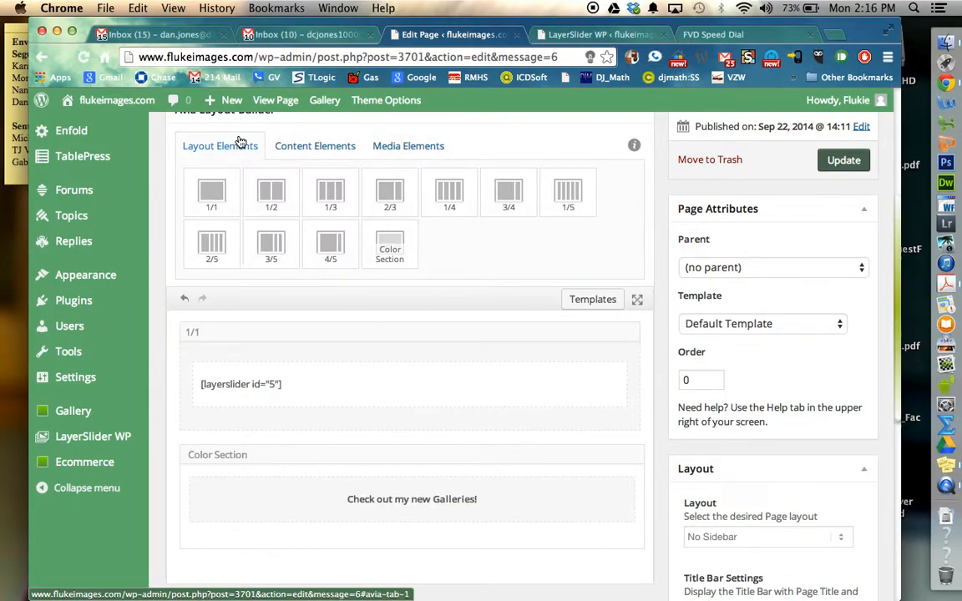
scroll(325, 211, "down", 2)
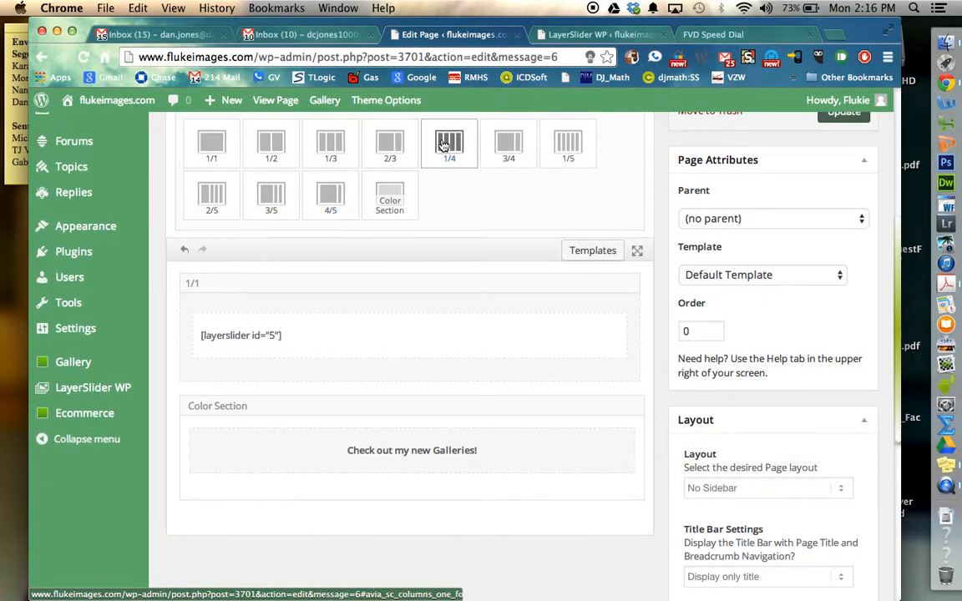
left_click_drag(441, 147, 273, 529)
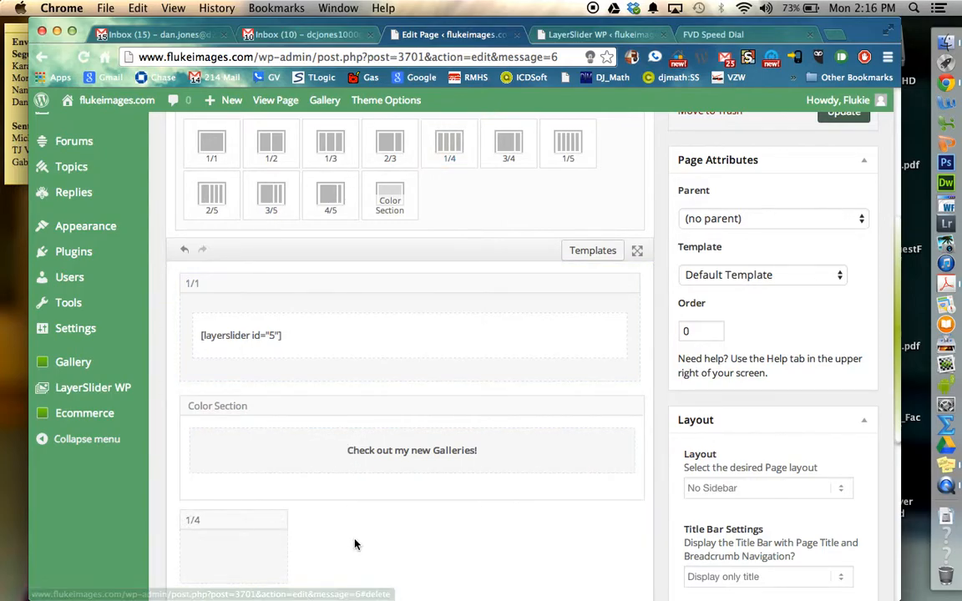
scroll(355, 544, "down", 3)
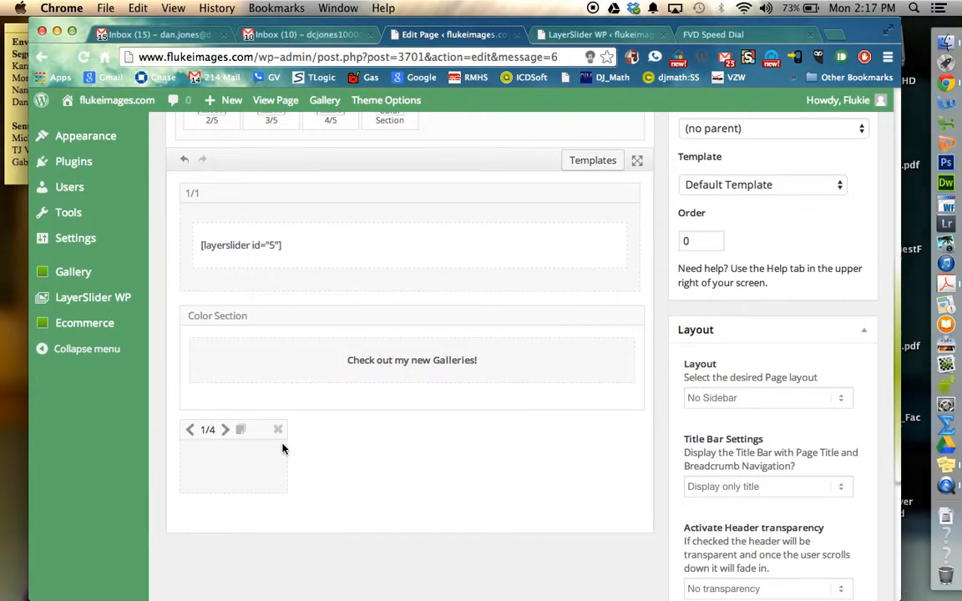
Step: Place a Text Block inside the empty 1/4 column below the Color Section
scroll(415, 442, "up", 1)
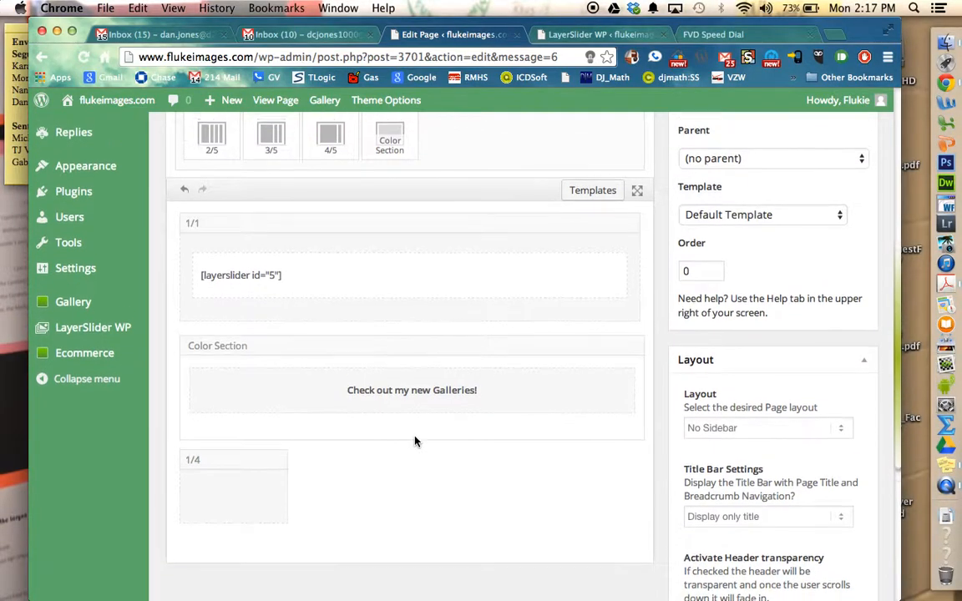
scroll(415, 442, "up", 9)
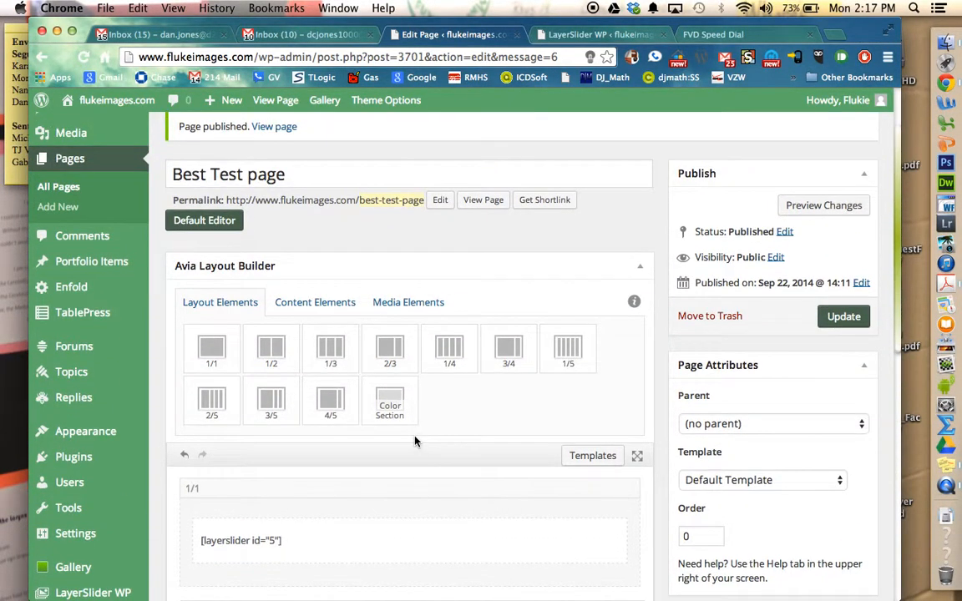
scroll(415, 442, "up", 1)
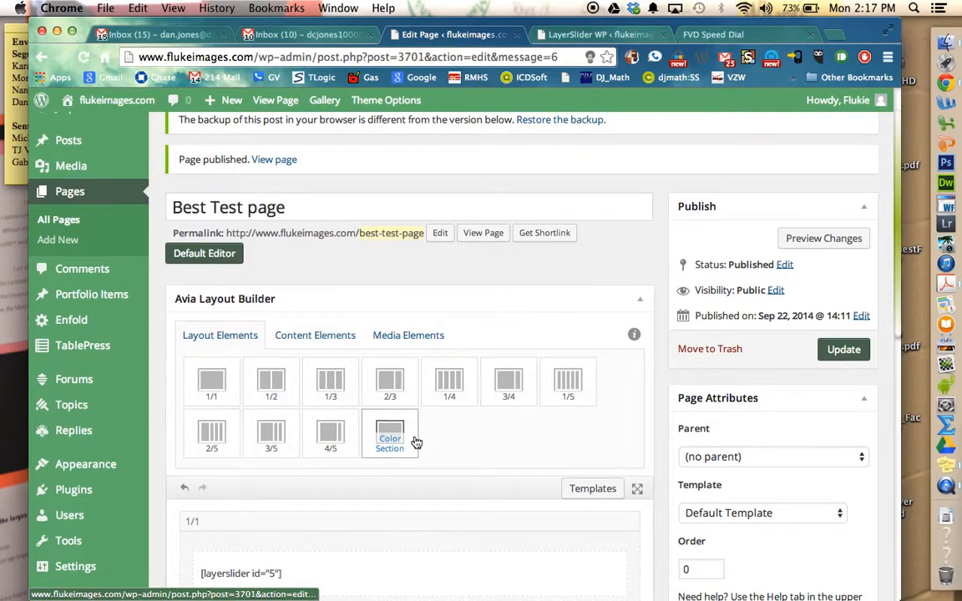
scroll(415, 442, "down", 2)
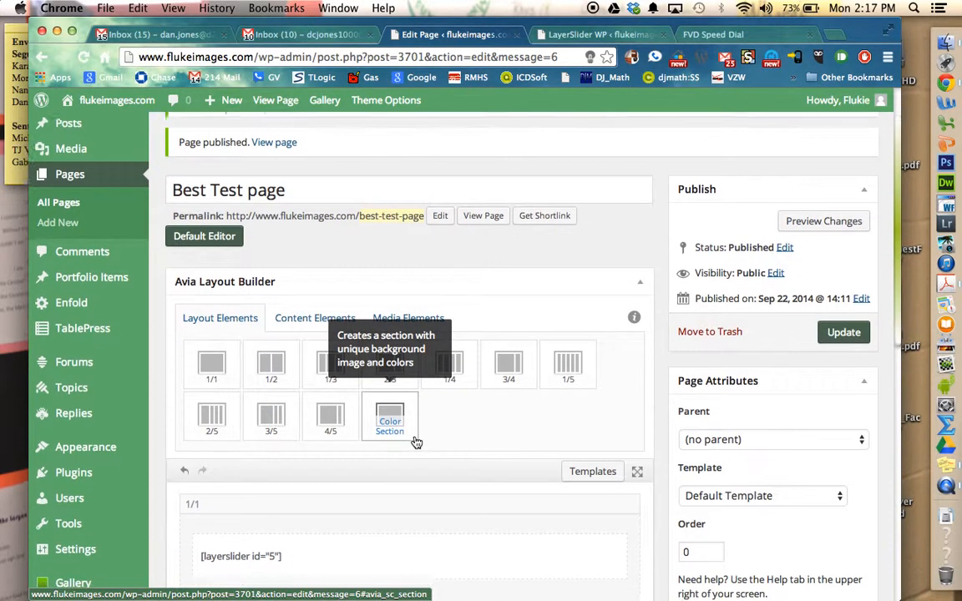
left_click(337, 266)
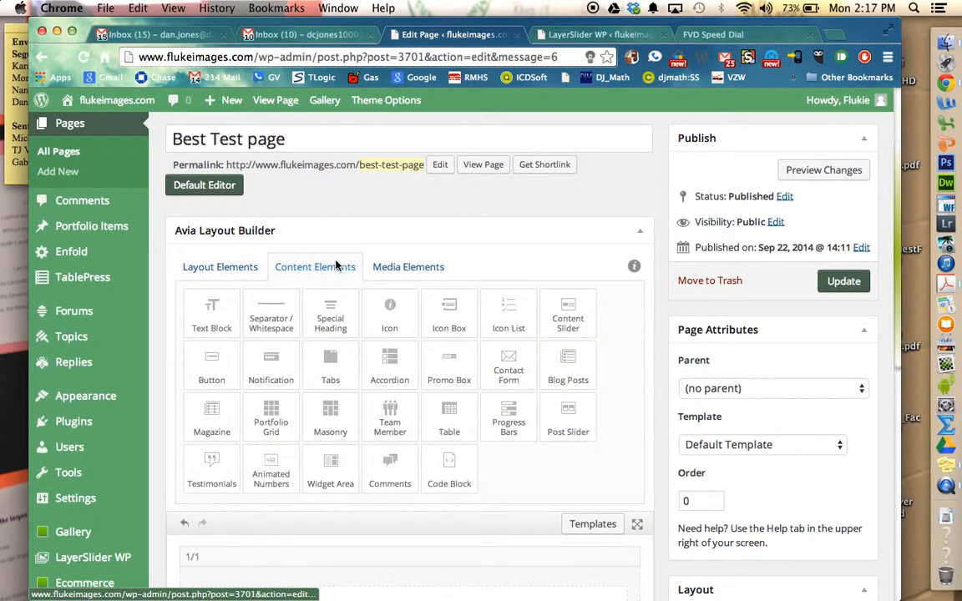
scroll(448, 321, "down", 2)
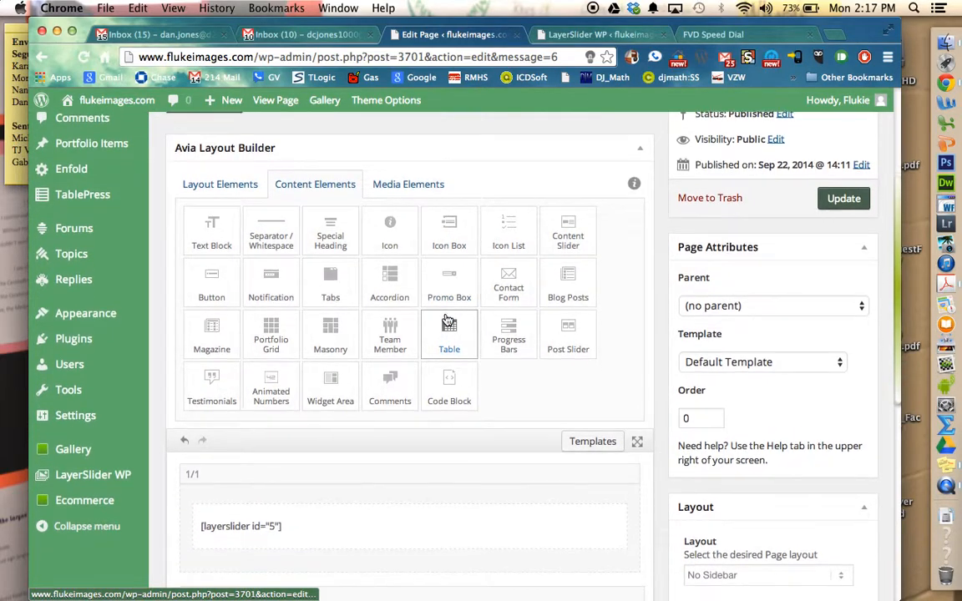
scroll(448, 322, "down", 1)
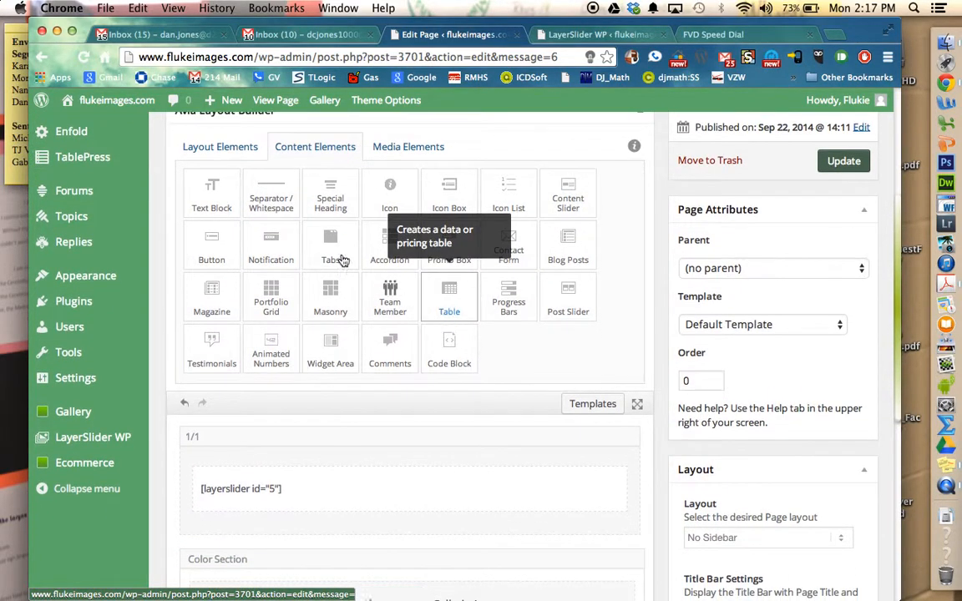
left_click_drag(215, 204, 241, 359)
mouse_move(242, 359)
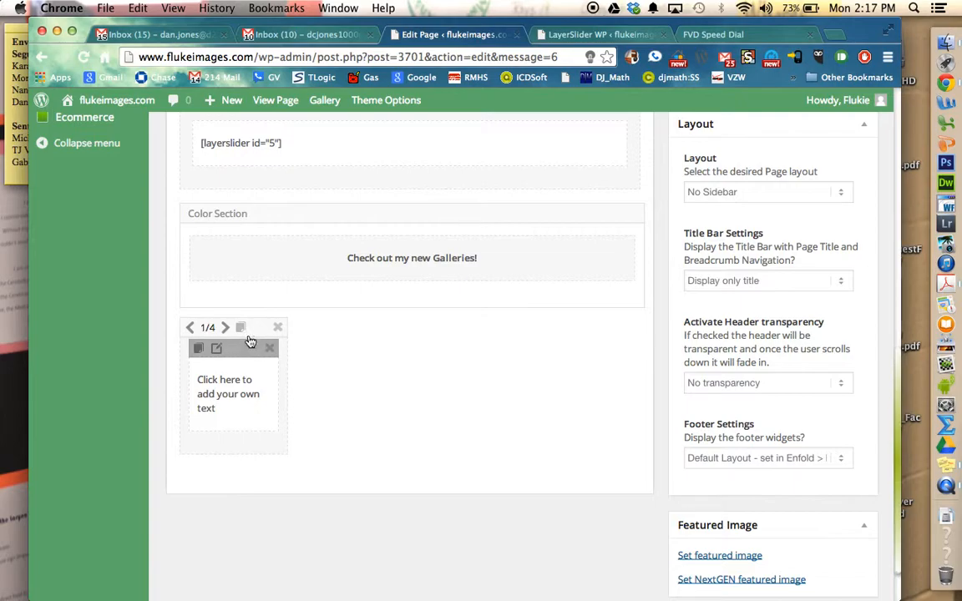
Step: Clone the 1/4 column with its text block three times to make a row of four
left_click(240, 329)
left_click(241, 329)
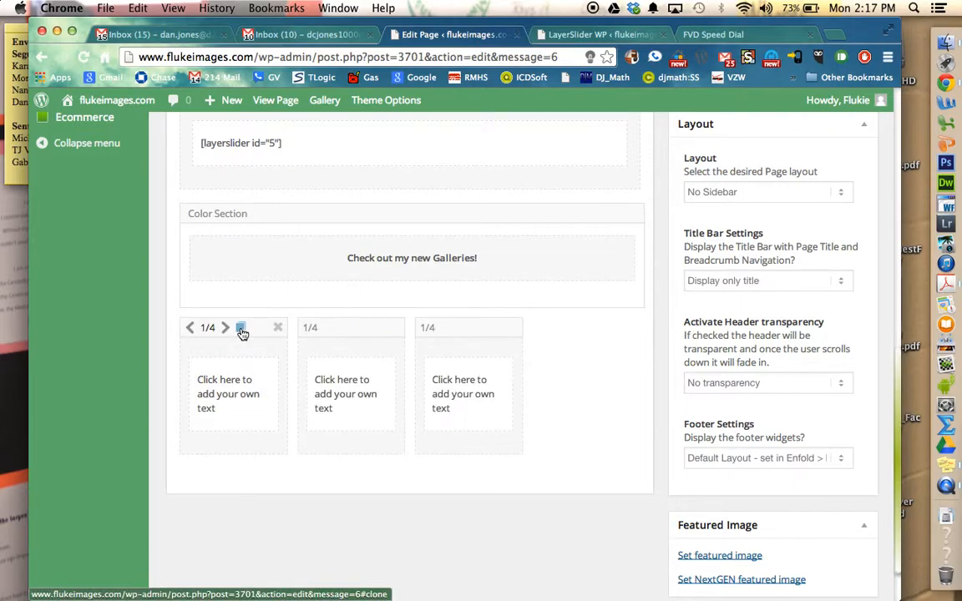
left_click(241, 329)
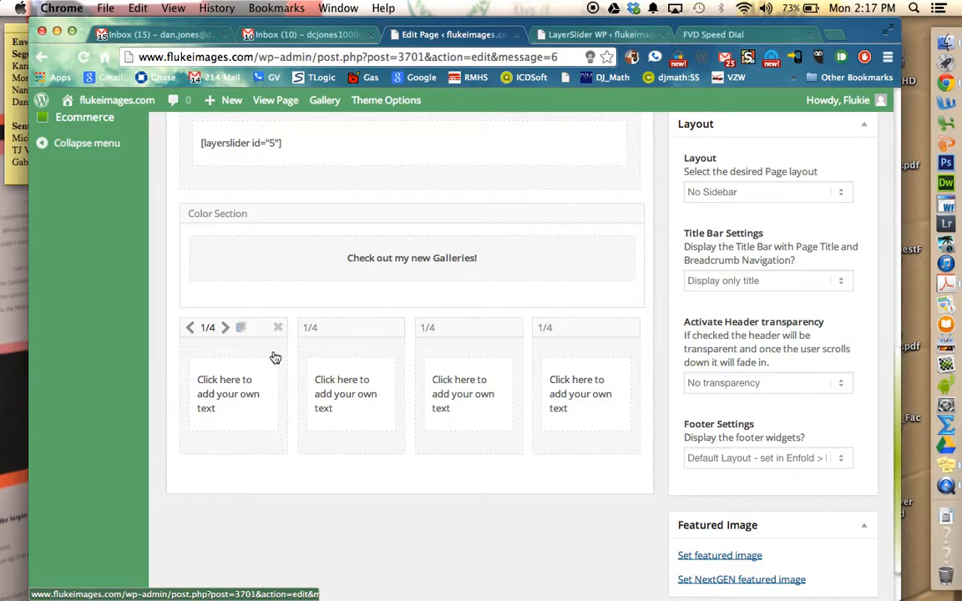
Step: Try to open the text block in the first 1/4 column for editing
left_click(242, 381)
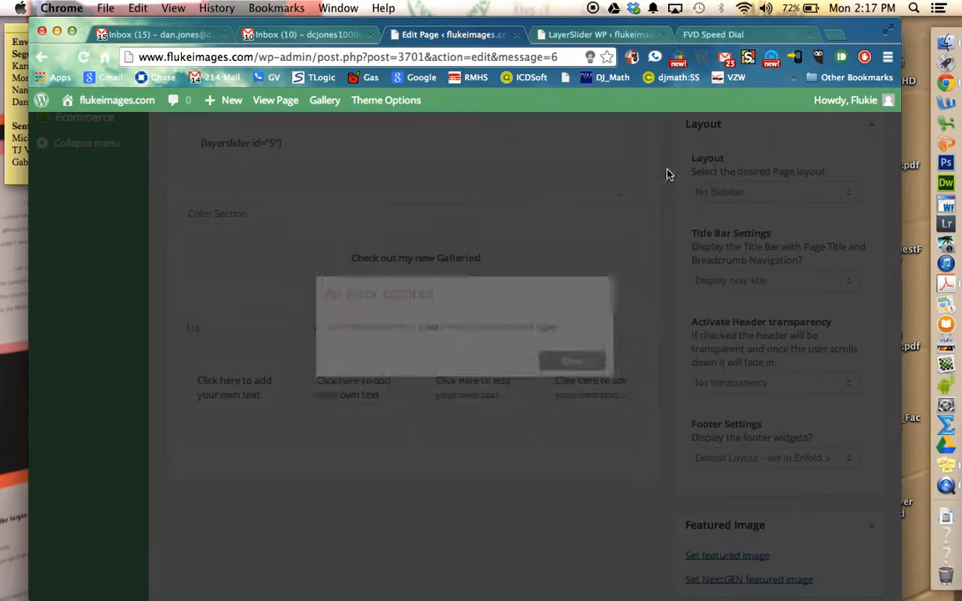
left_click(594, 367)
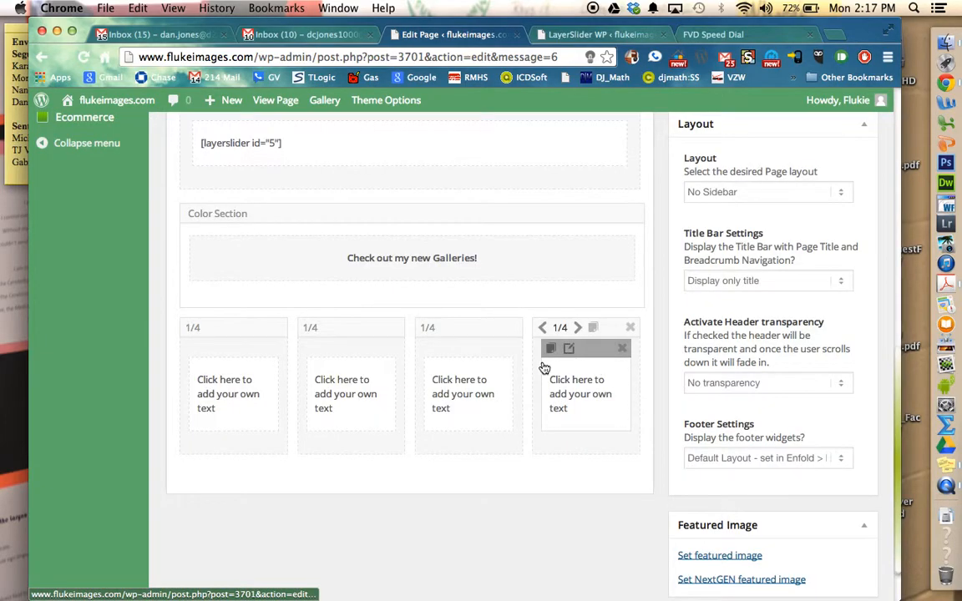
Step: Update the page so that the new row of four 1/4 text columns is saved
left_click(243, 396)
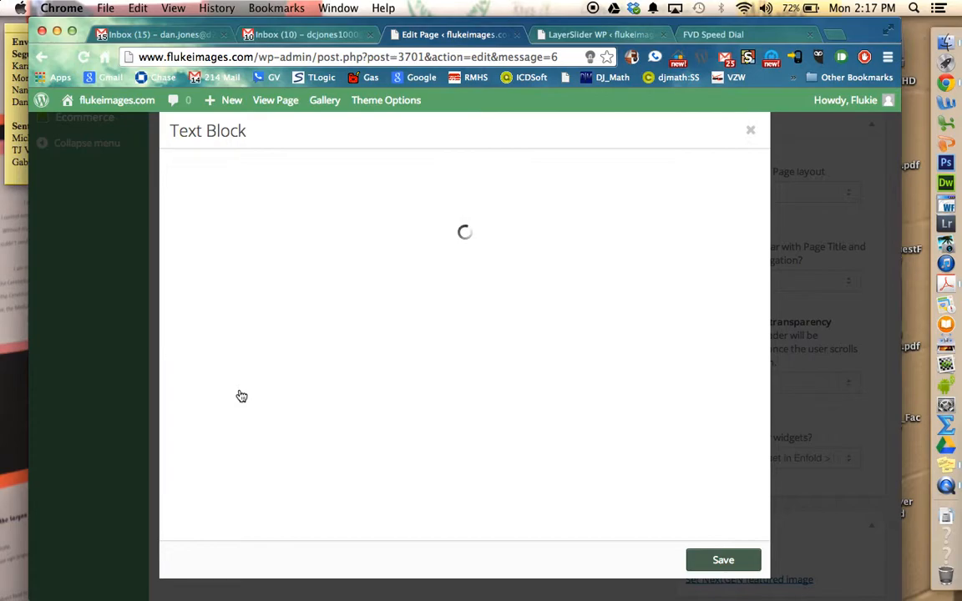
left_click(750, 131)
scroll(622, 413, "up", 5)
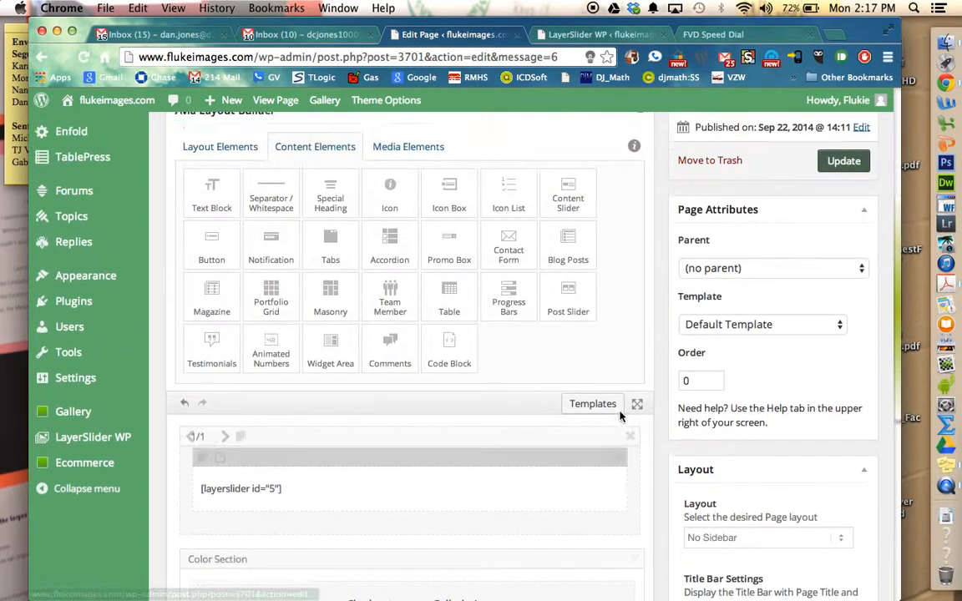
scroll(619, 415, "up", 2)
left_click(845, 301)
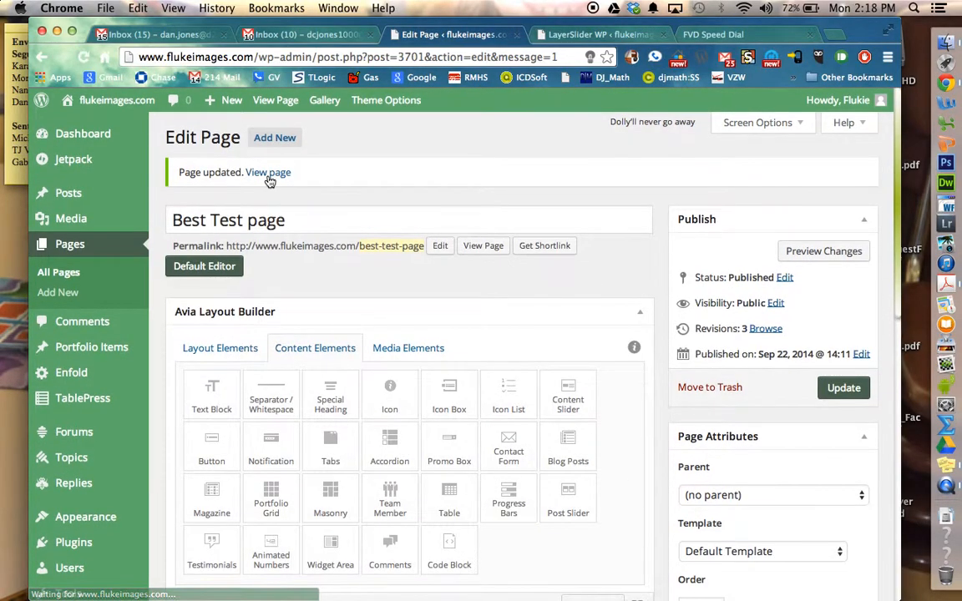
Step: View the published page and examine the slideshow, the linen Color Section and the row of four text columns
left_click(268, 176)
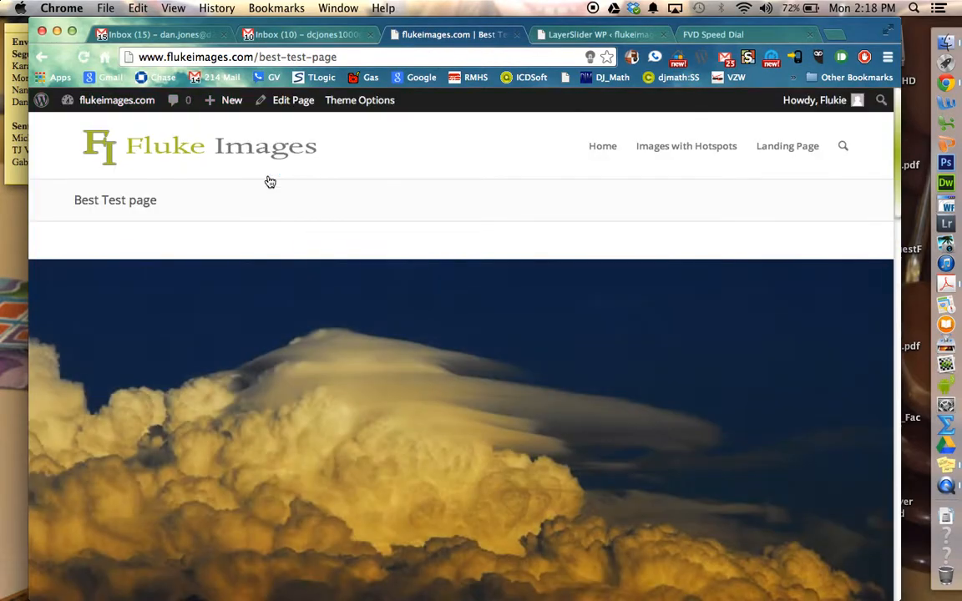
scroll(269, 182, "down", 3)
scroll(269, 182, "up", 3)
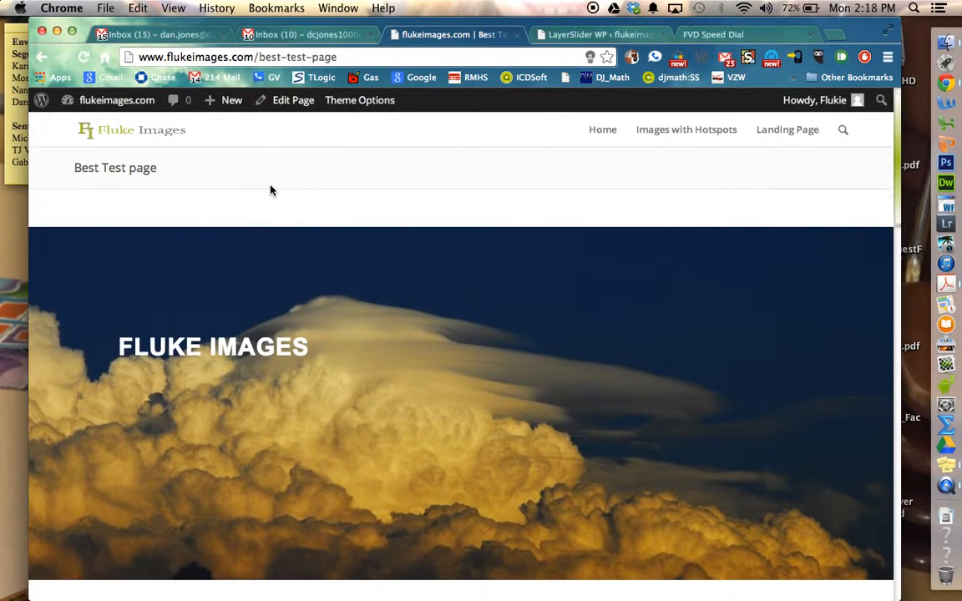
scroll(268, 188, "down", 5)
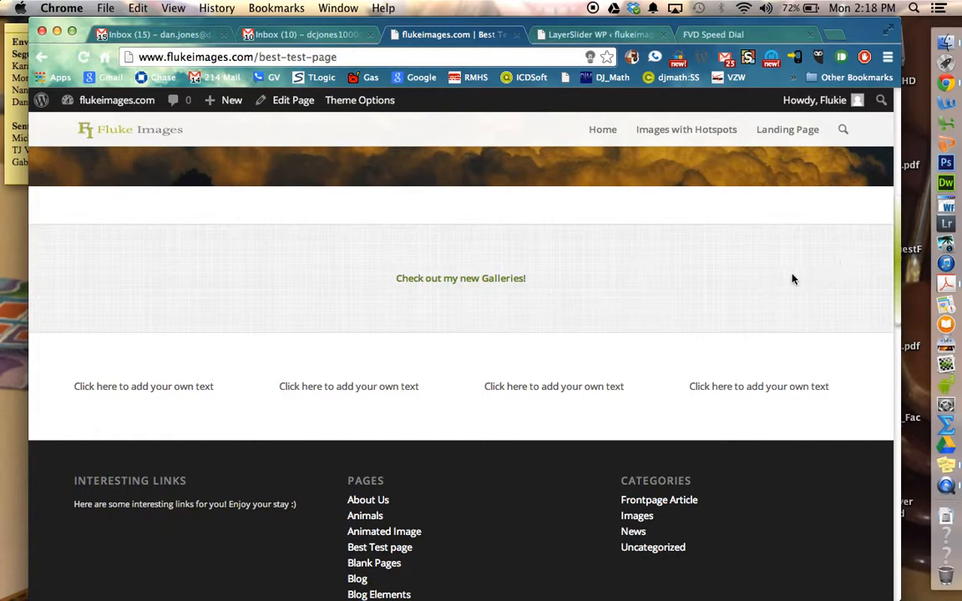
scroll(791, 279, "up", 5)
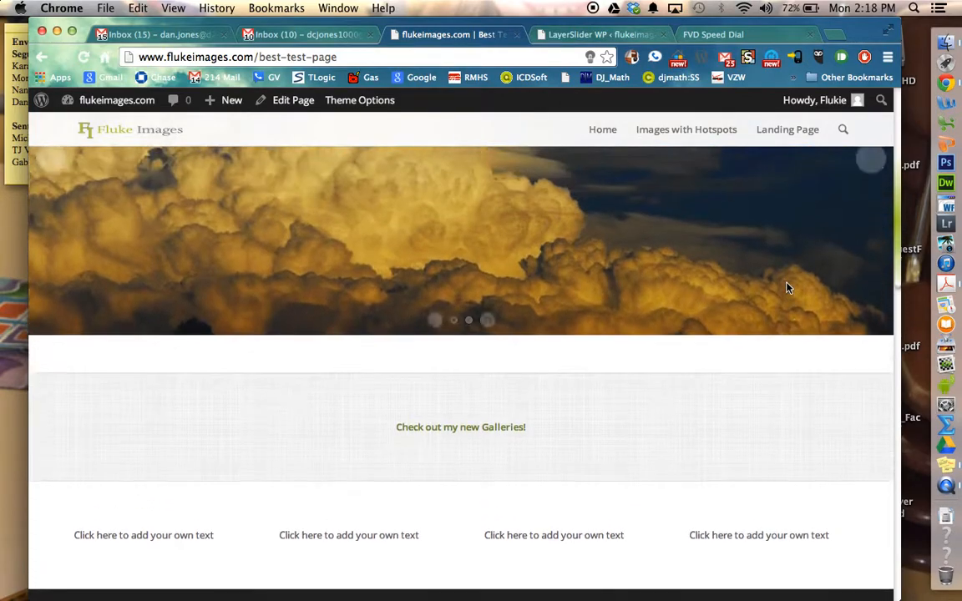
scroll(788, 287, "down", 5)
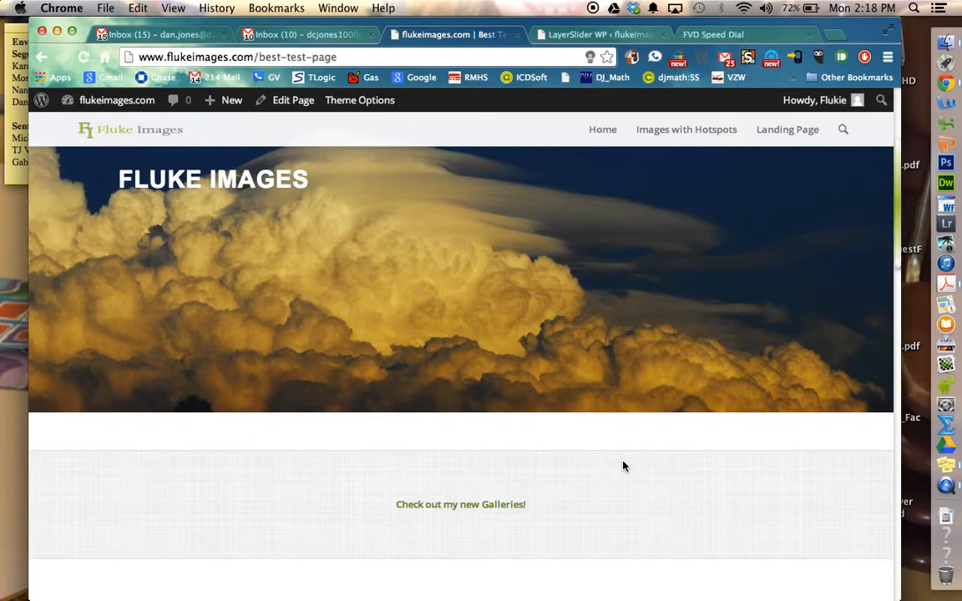
scroll(623, 466, "up", 3)
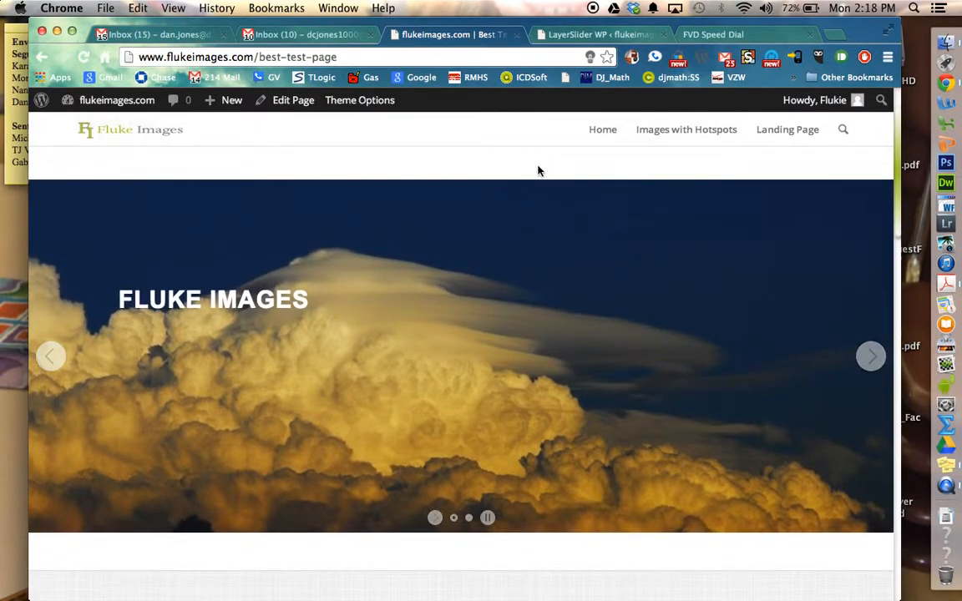
scroll(651, 568, "down", 2)
scroll(665, 595, "down", 4)
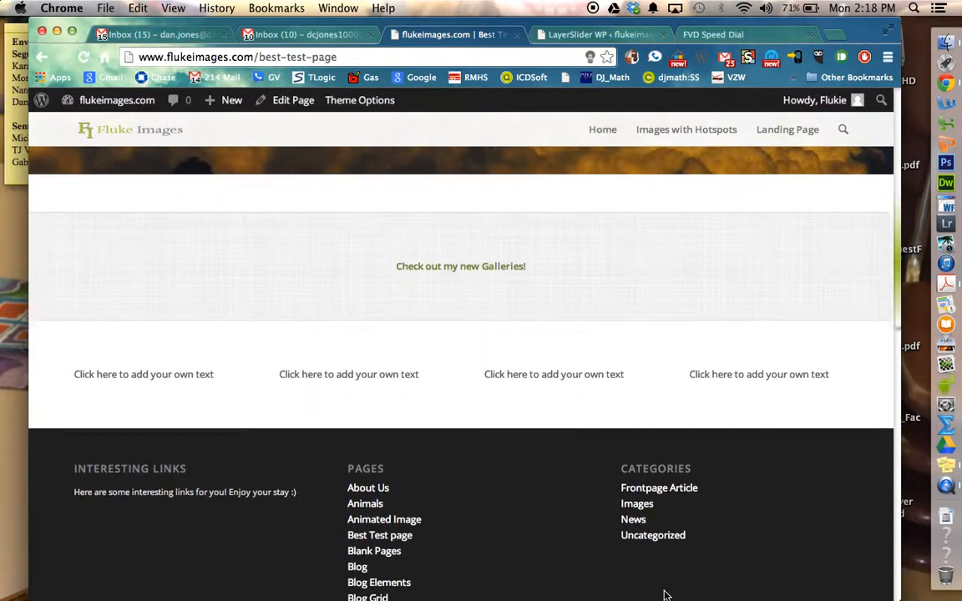
scroll(666, 594, "up", 2)
scroll(666, 595, "down", 3)
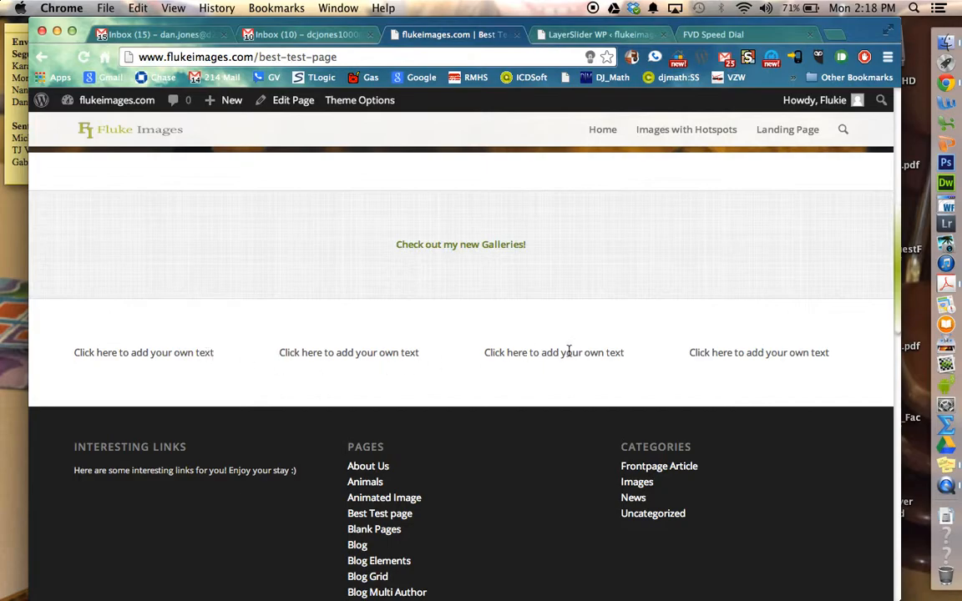
scroll(775, 357, "up", 6)
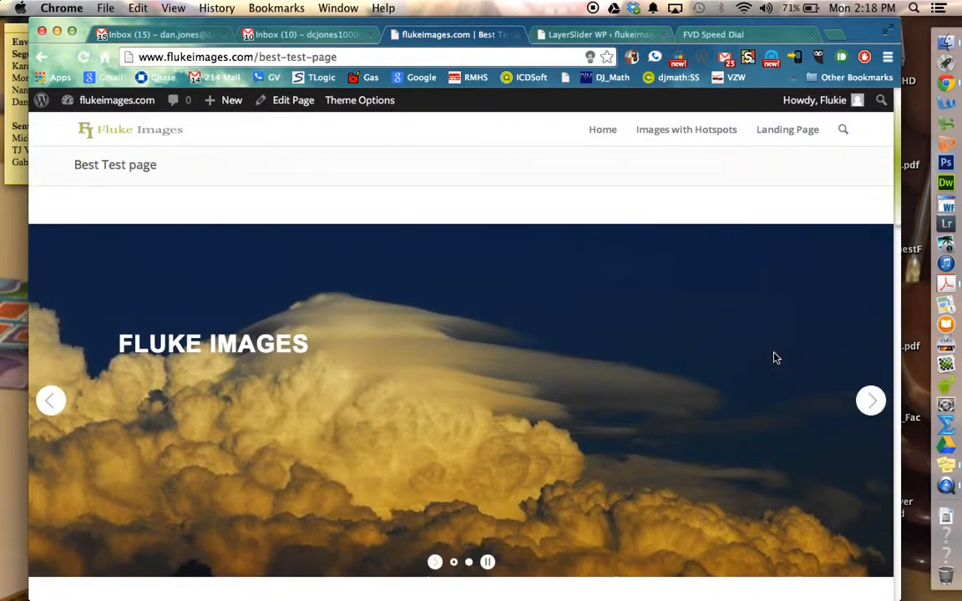
scroll(775, 357, "down", 4)
scroll(774, 357, "up", 3)
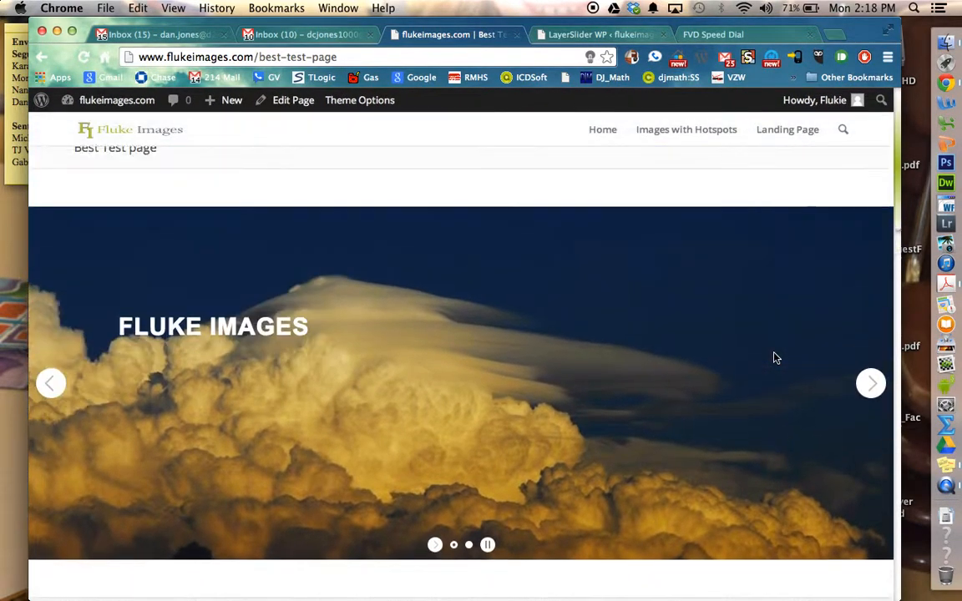
scroll(775, 358, "up", 2)
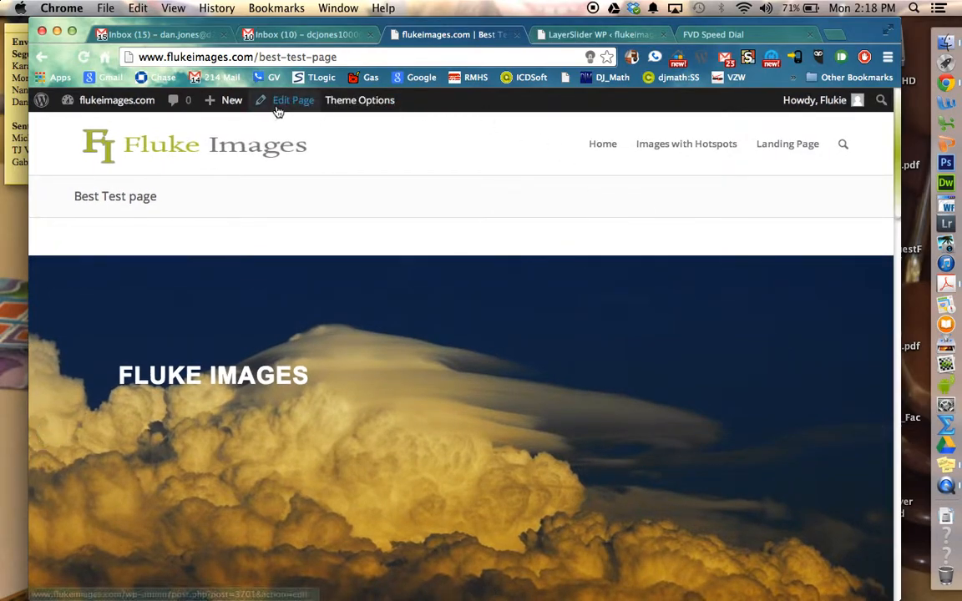
Step: Return to editing the page and clear the placeholder text from the first 1/4 column's text block
left_click(285, 101)
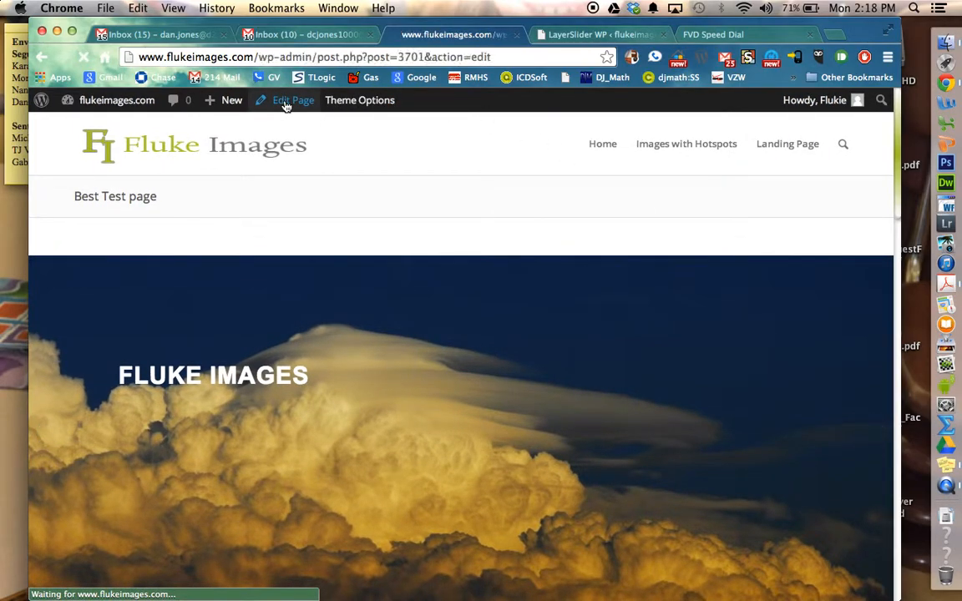
scroll(285, 106, "down", 2)
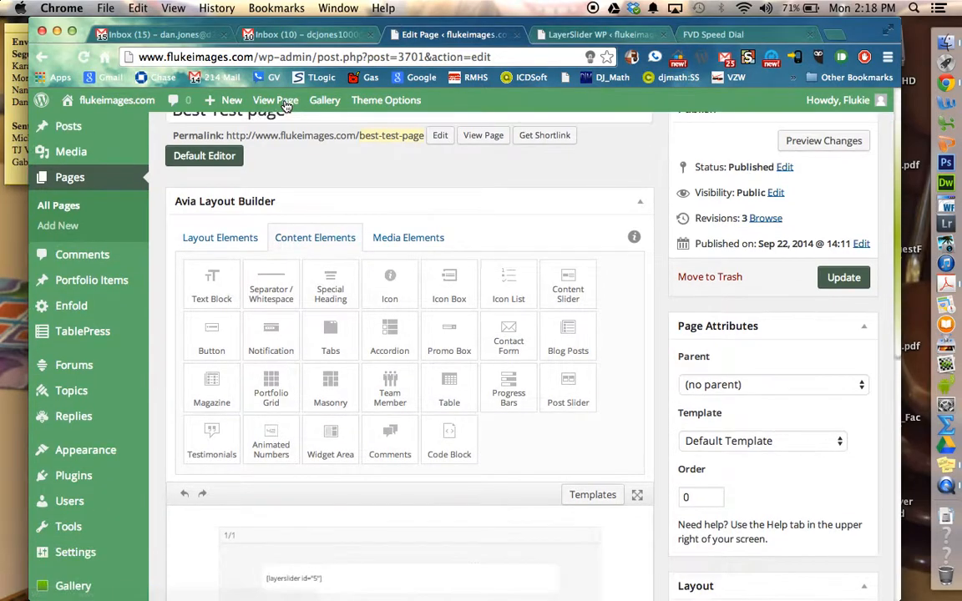
scroll(285, 106, "down", 5)
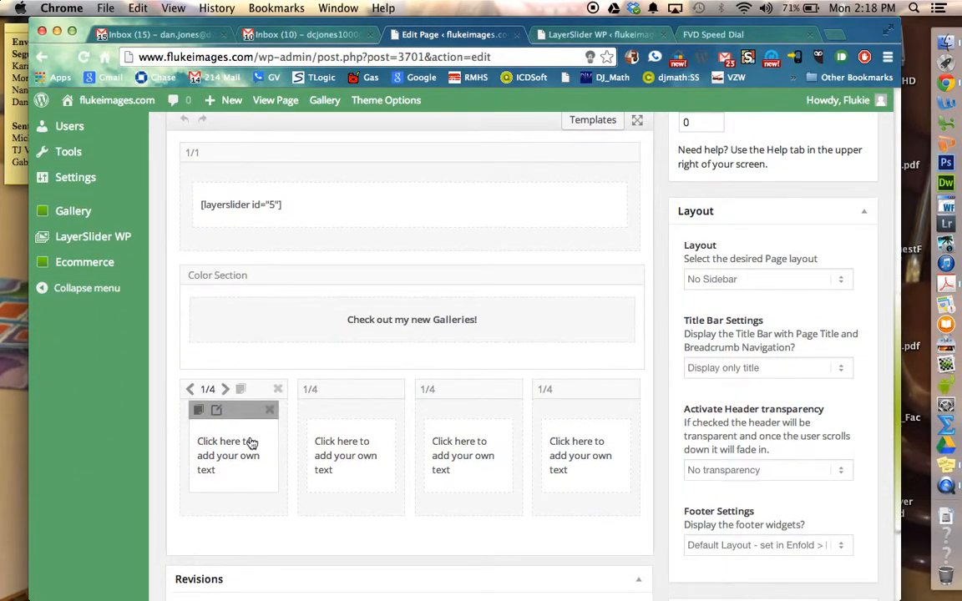
left_click(252, 443)
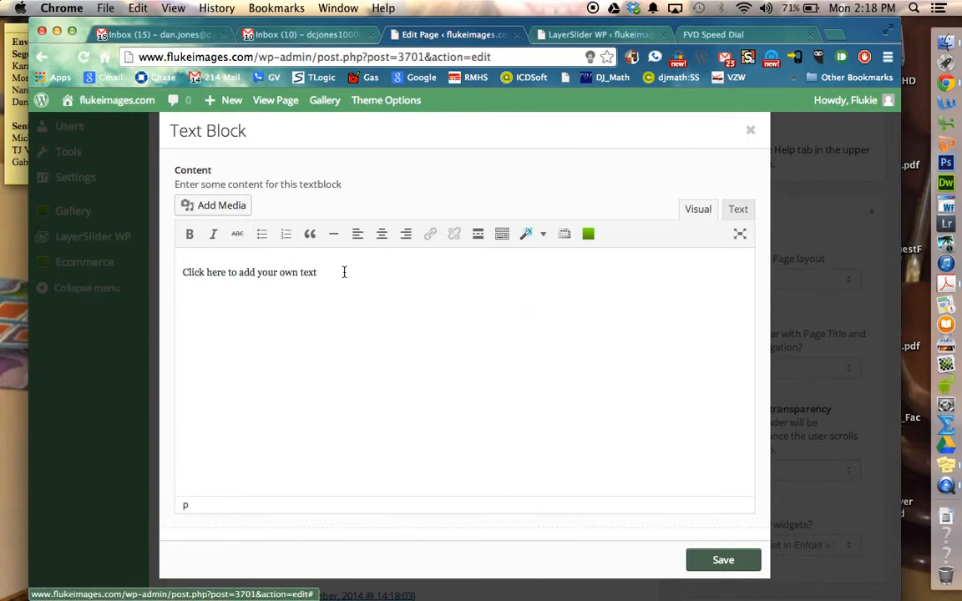
left_click_drag(347, 273, 82, 276)
key("BackSpace")
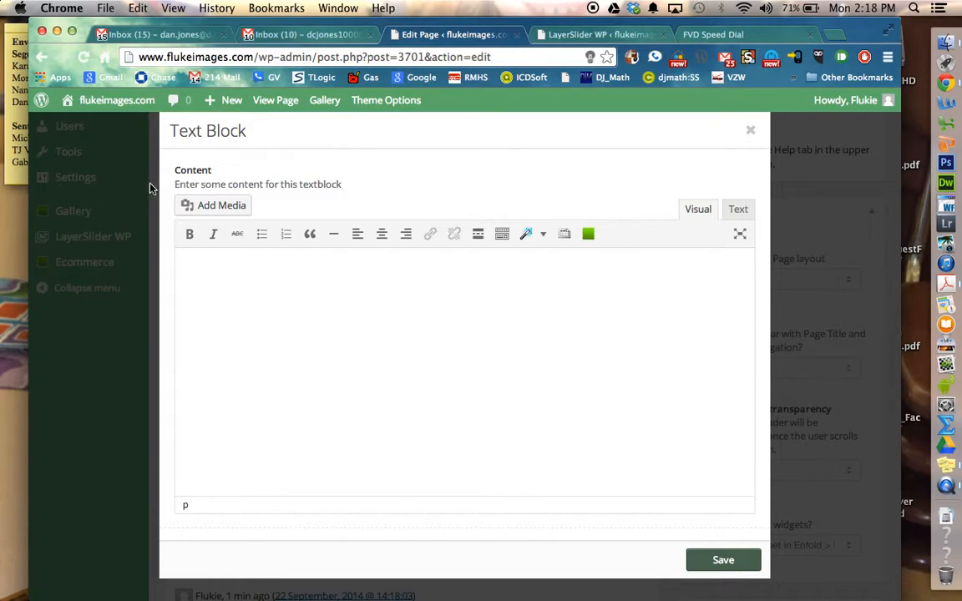
Step: Insert the lightning image 1006.jpg from the Media Library into the text block at Medium size, 300 × 195
left_click(209, 206)
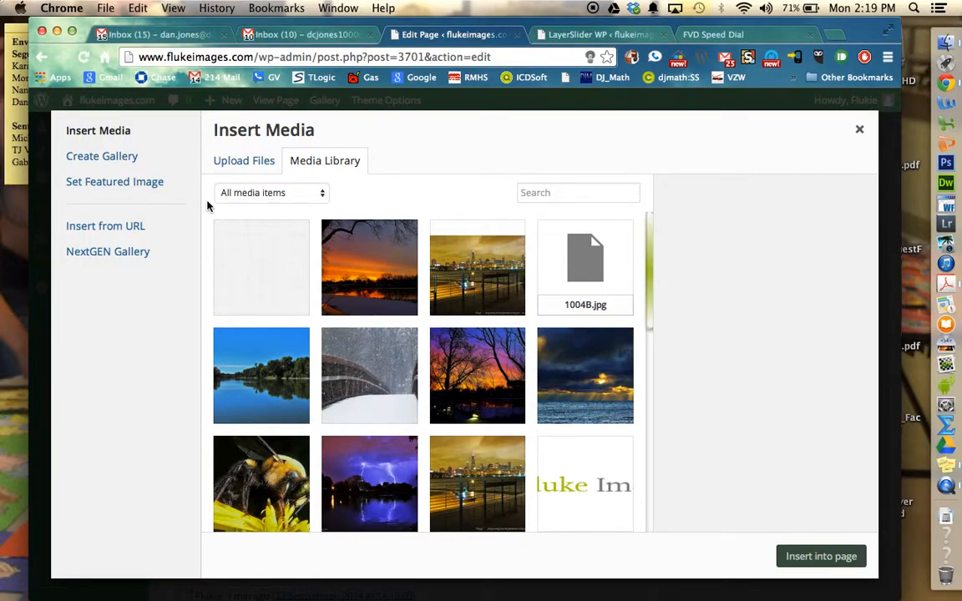
left_click(380, 481)
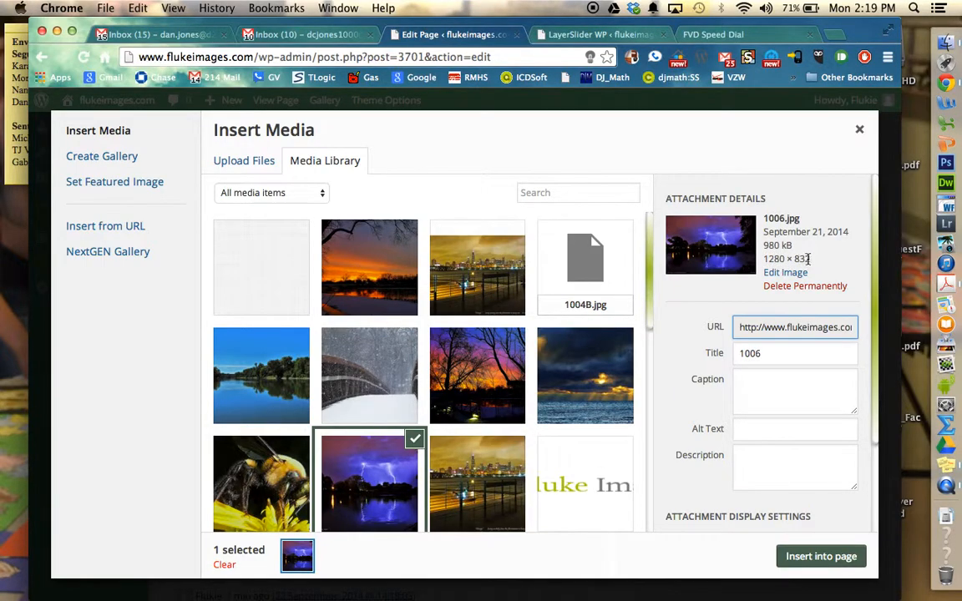
left_click_drag(872, 268, 872, 382)
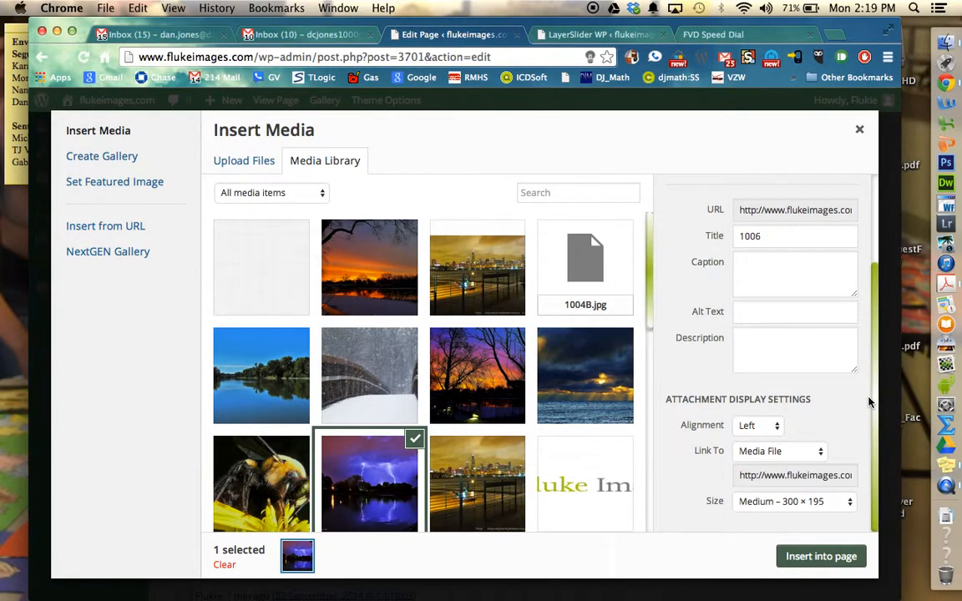
left_click(801, 502)
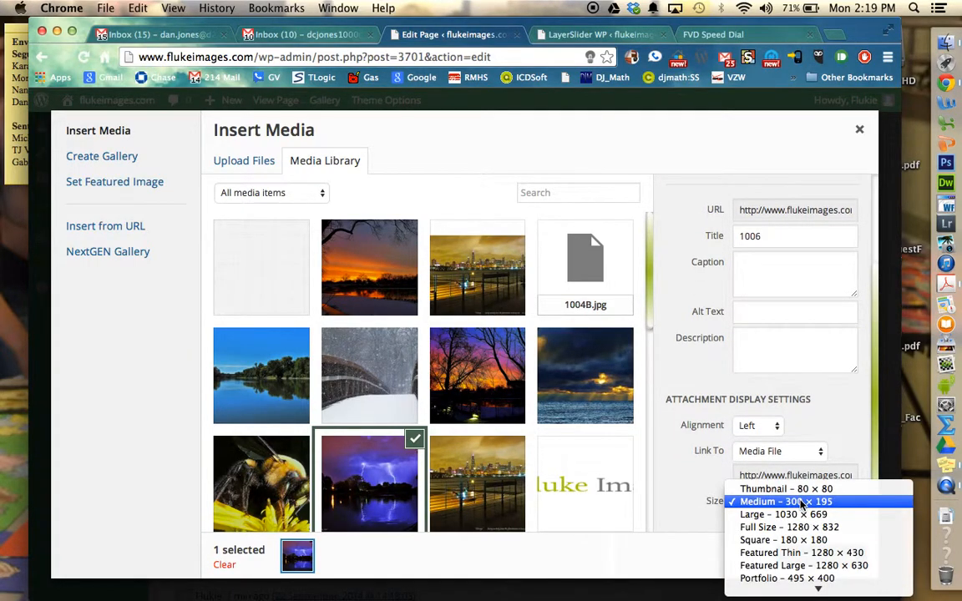
left_click(802, 502)
left_click(819, 558)
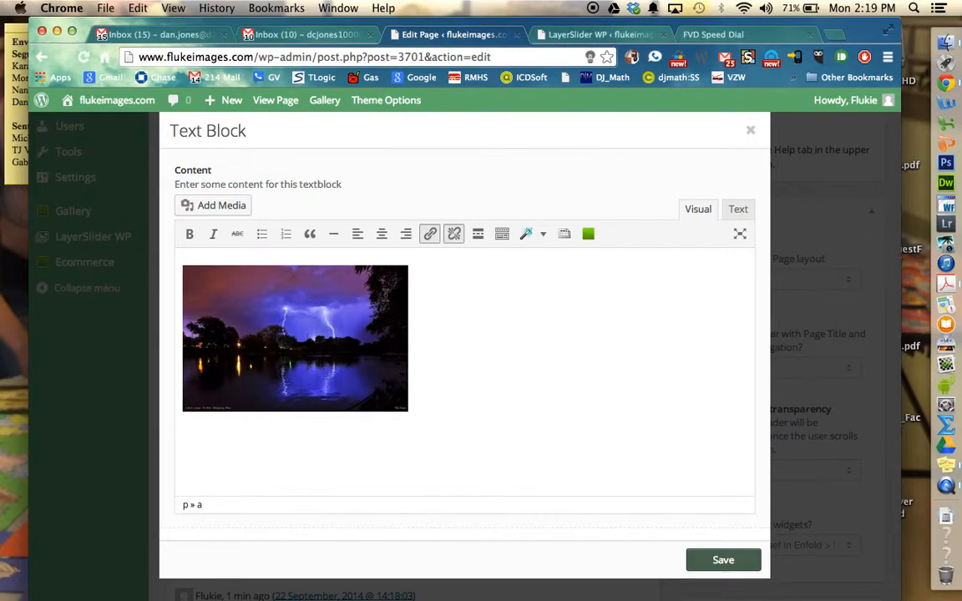
Step: Link the lightning image to the existing Weather page, opening in a new window/tab, and save the text block
left_click(383, 296)
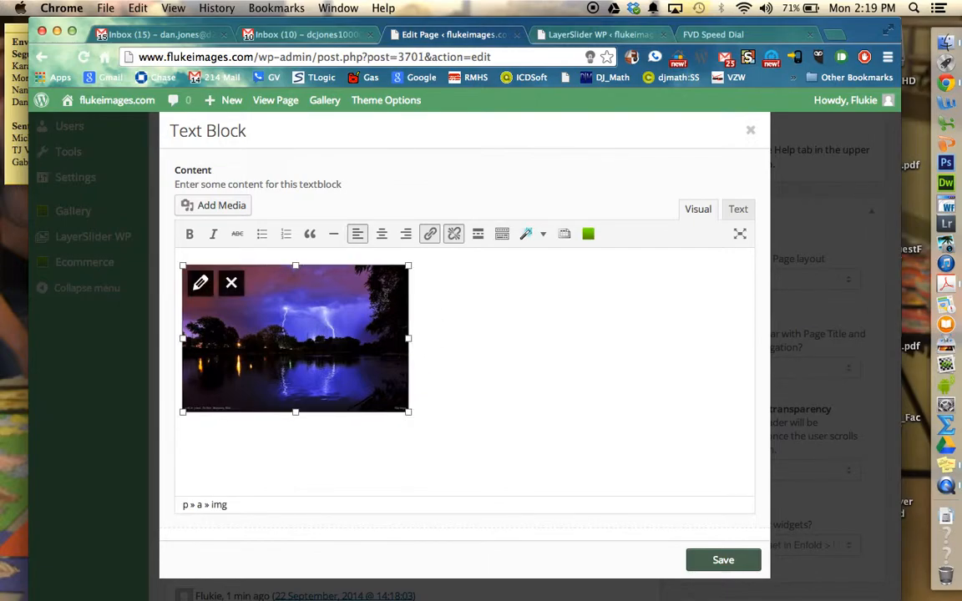
left_click(430, 235)
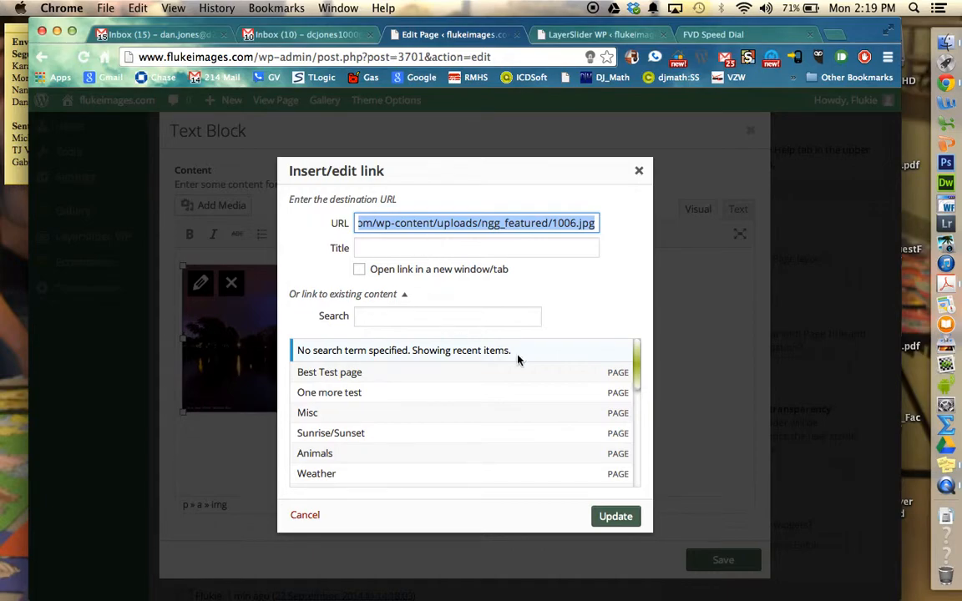
left_click_drag(637, 365, 636, 382)
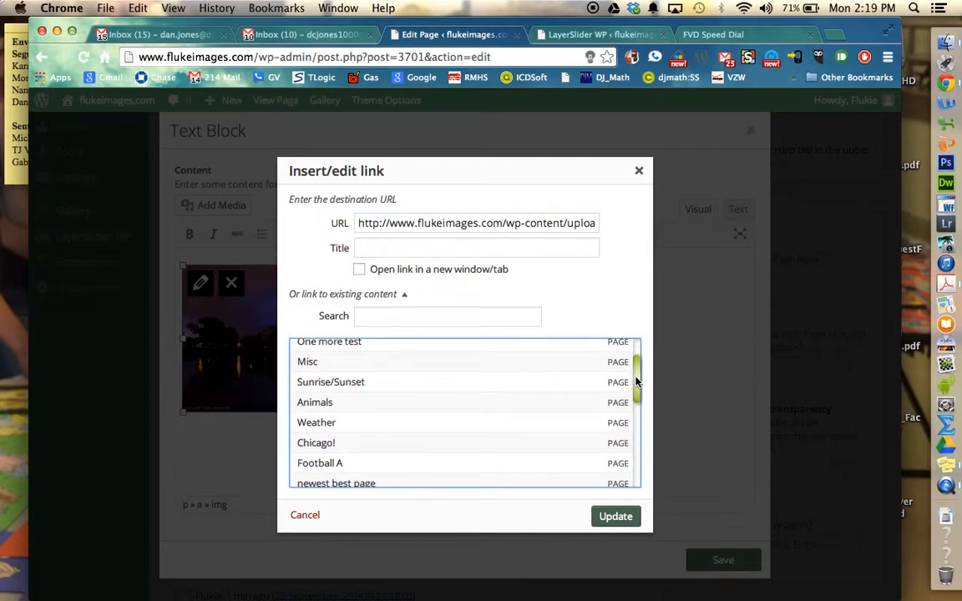
left_click(406, 429)
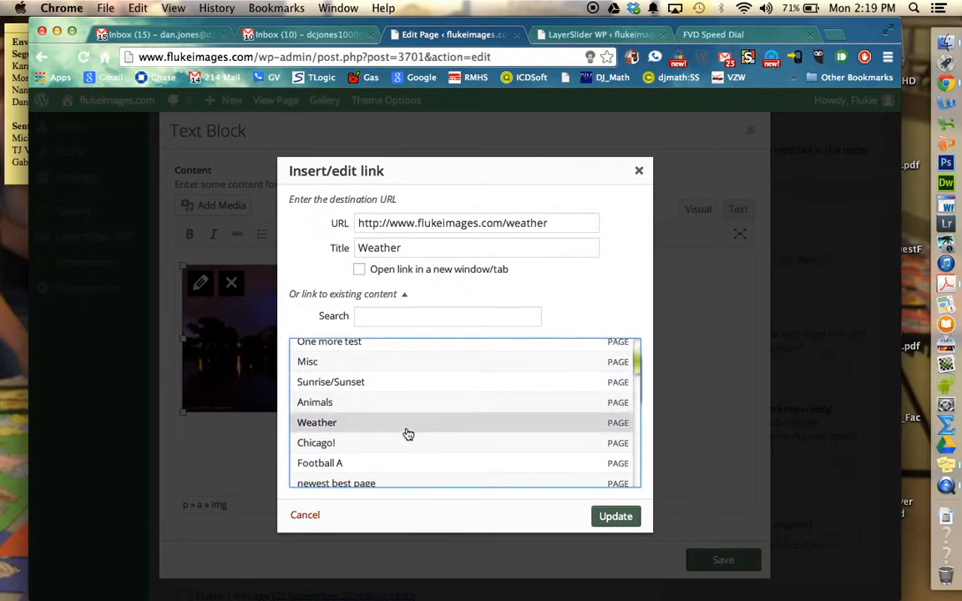
left_click(360, 270)
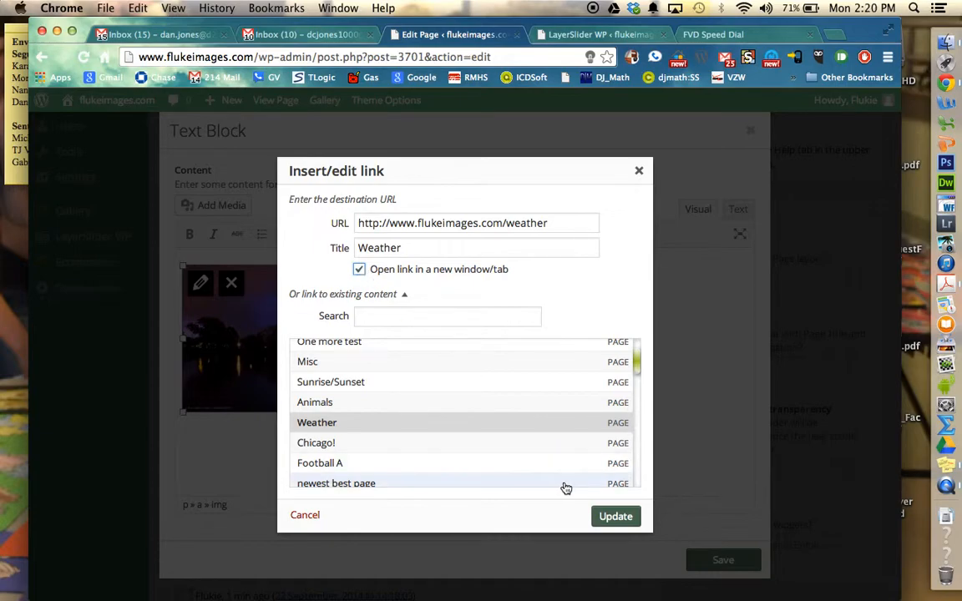
right_click(608, 518)
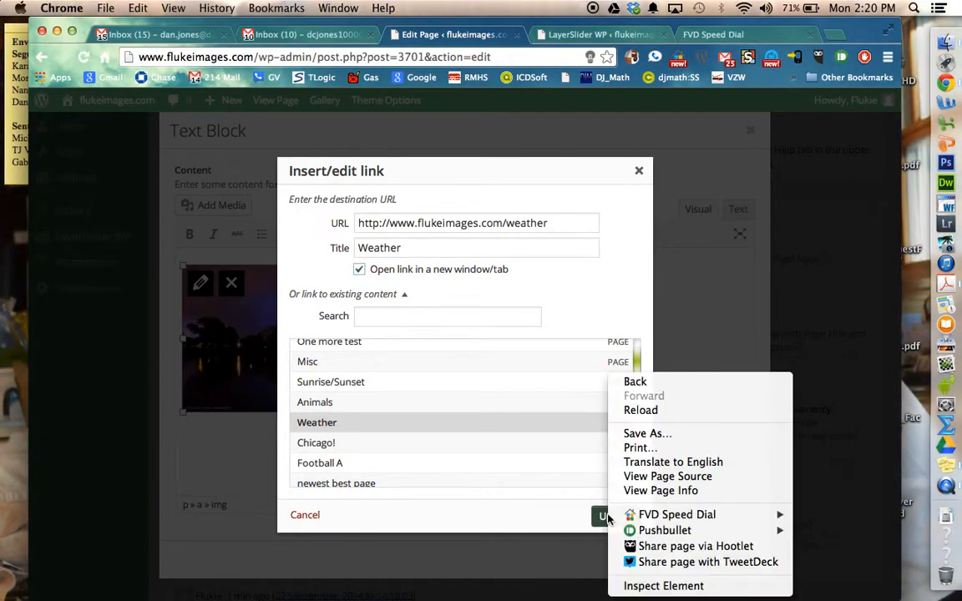
left_click(609, 519)
left_click(606, 518)
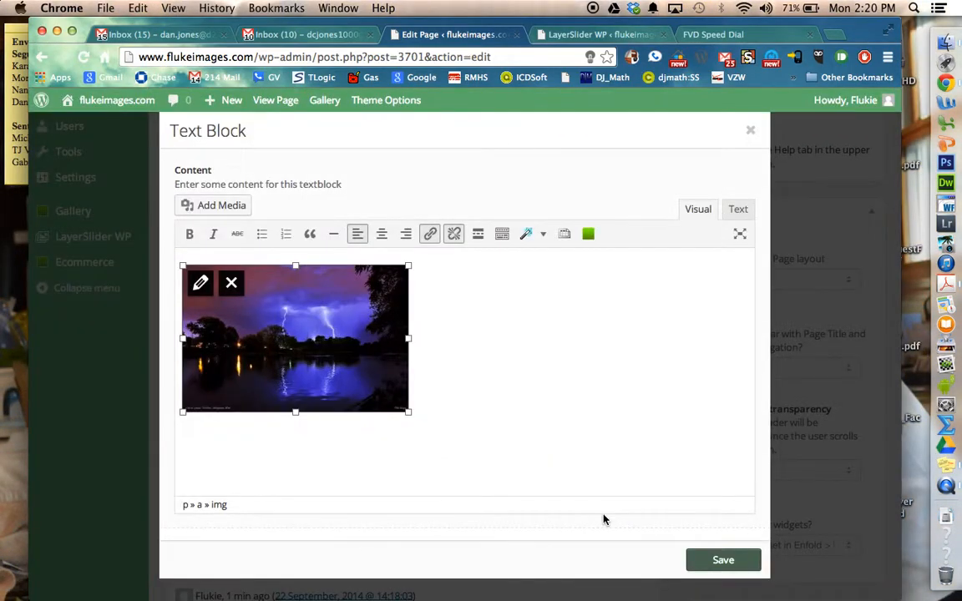
left_click(714, 561)
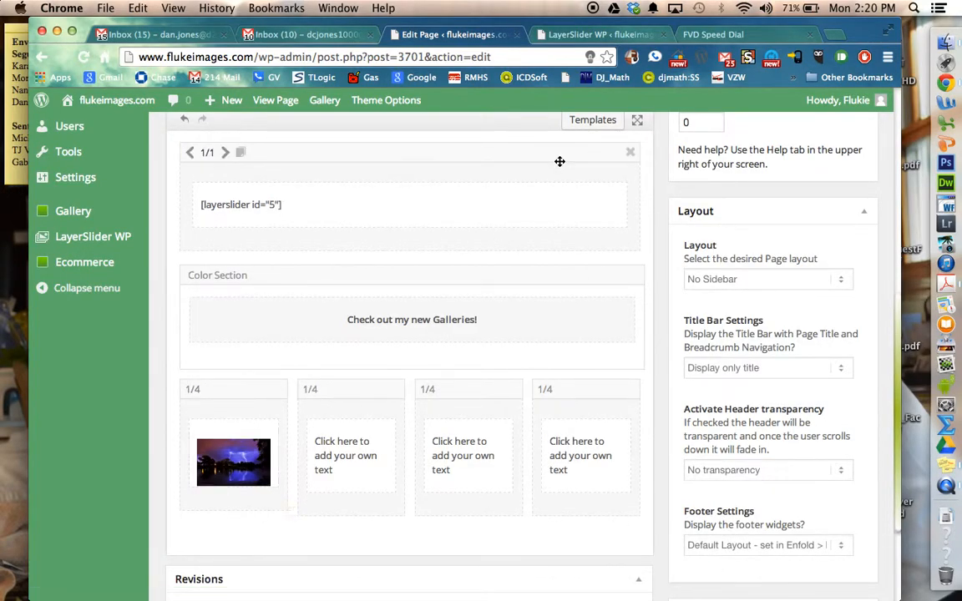
Step: Update the published page to save the linked lightning image in the first 1/4 column
scroll(481, 215, "up", 10)
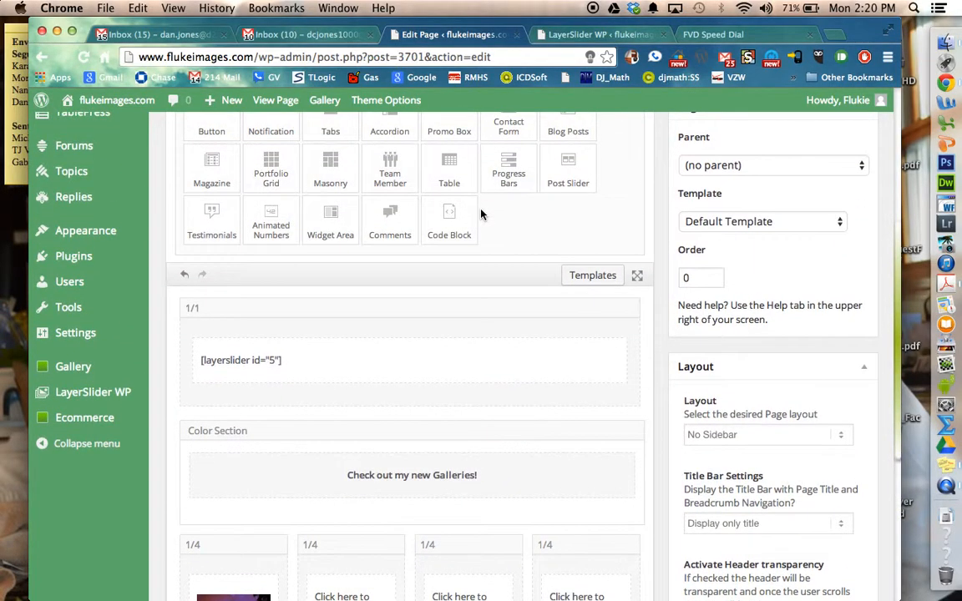
scroll(482, 216, "up", 3)
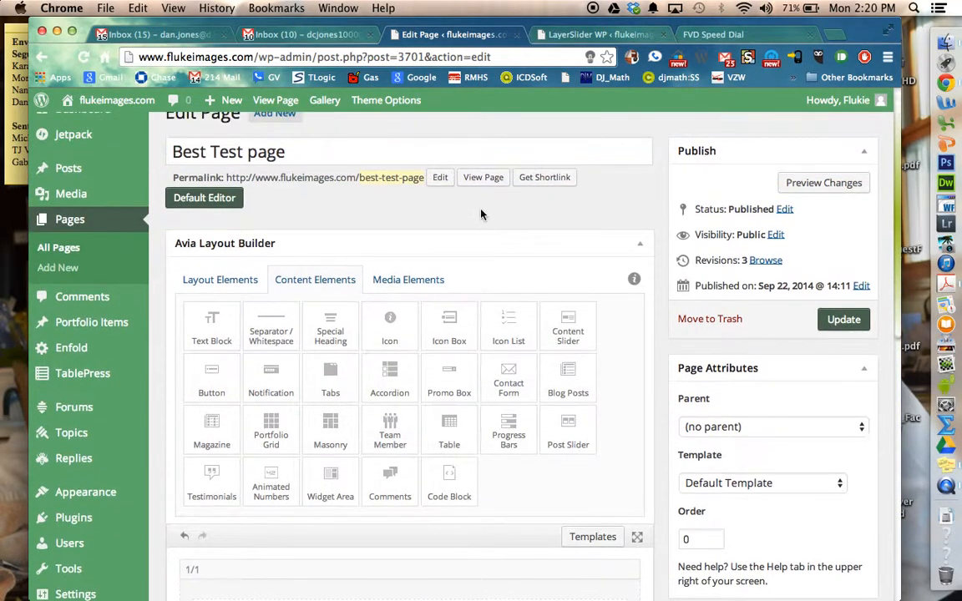
left_click(275, 138)
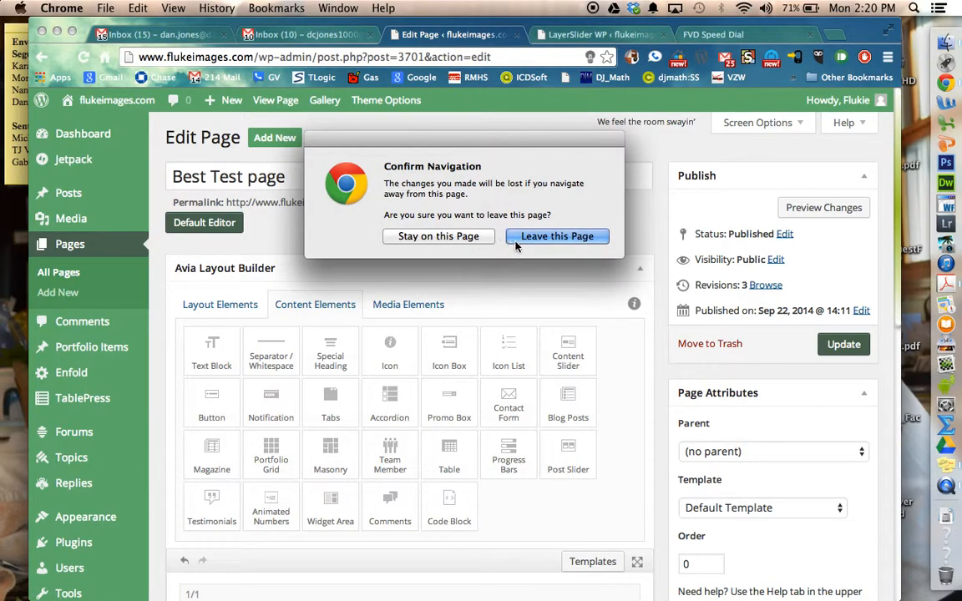
left_click(438, 236)
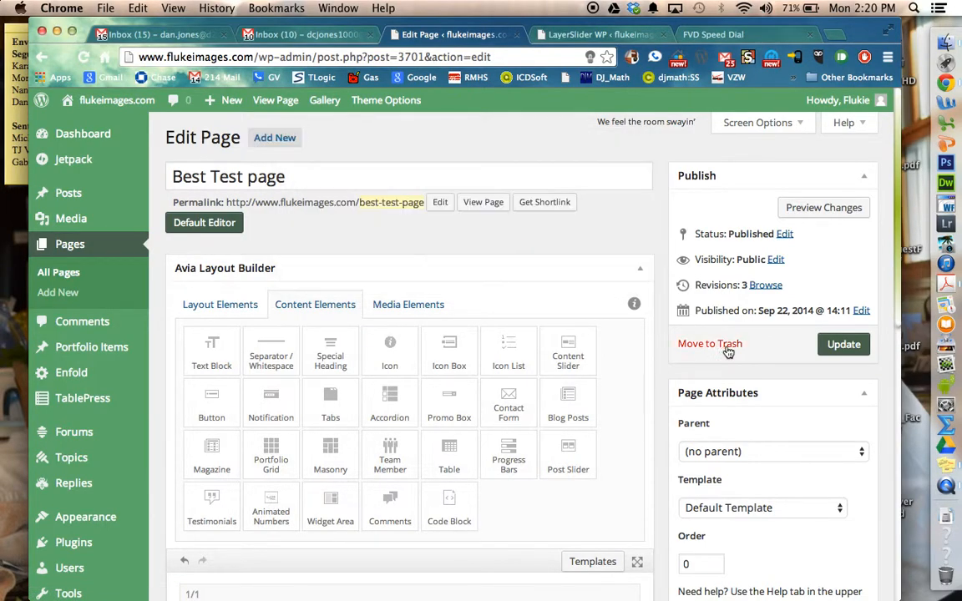
left_click(839, 345)
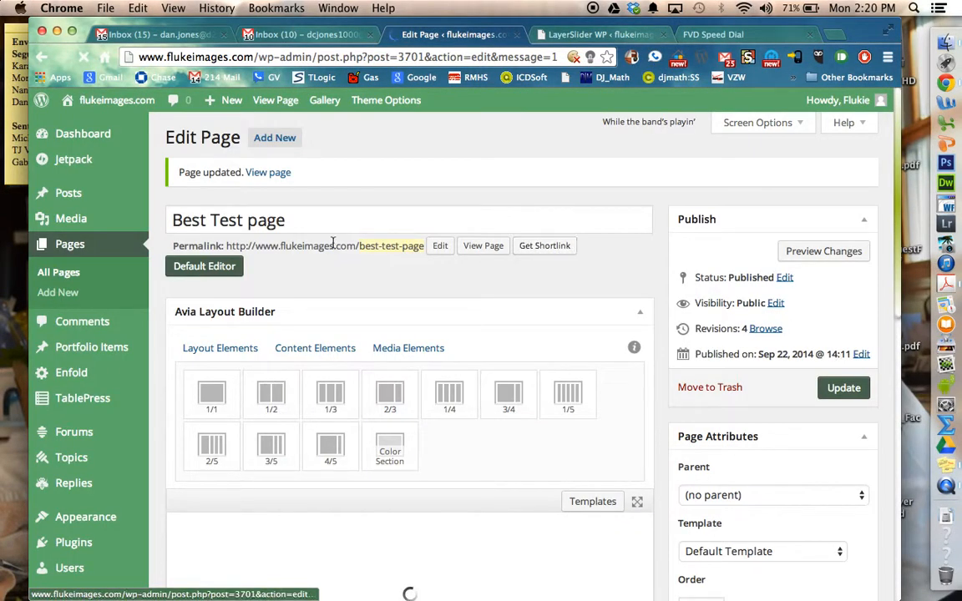
Step: View the published page, test the lightning image's link to the Weather page, and close the Weather tab
left_click(474, 247)
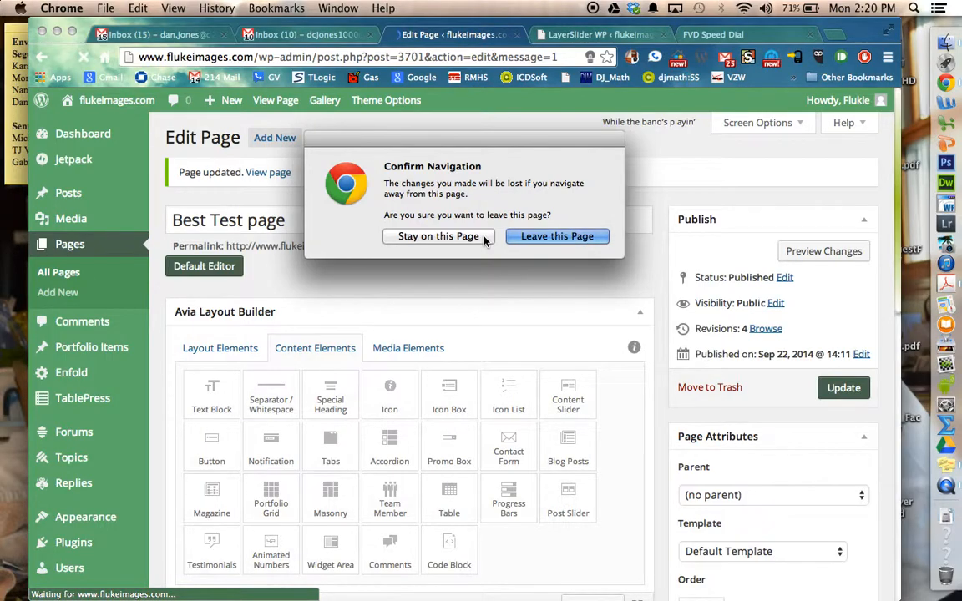
left_click(536, 236)
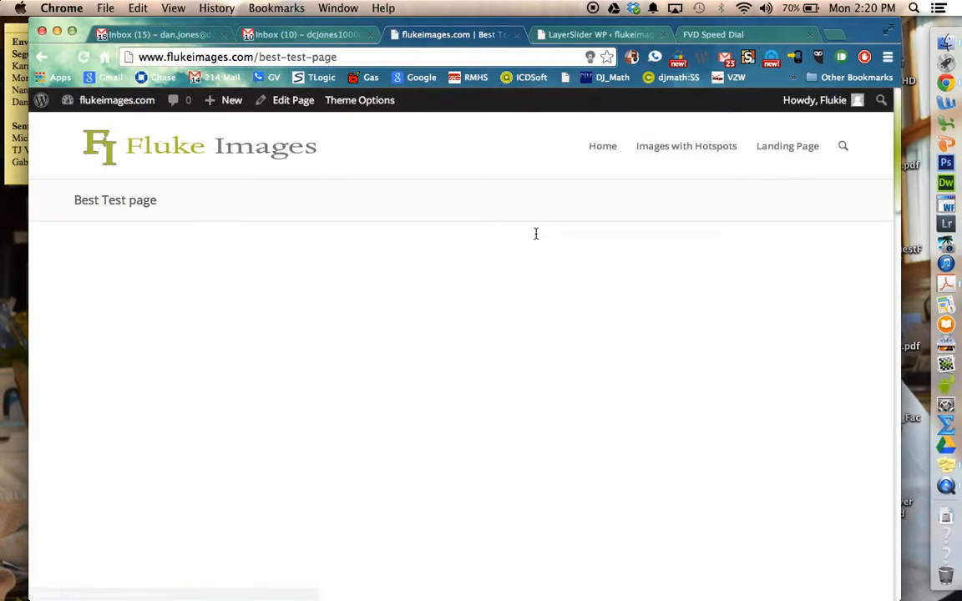
scroll(541, 178, "down", 10)
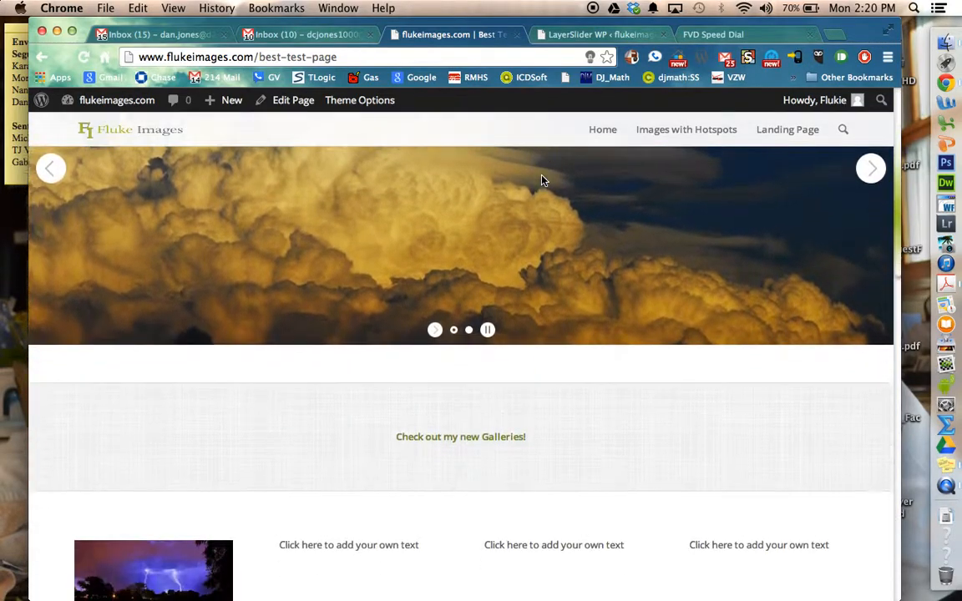
scroll(542, 181, "down", 2)
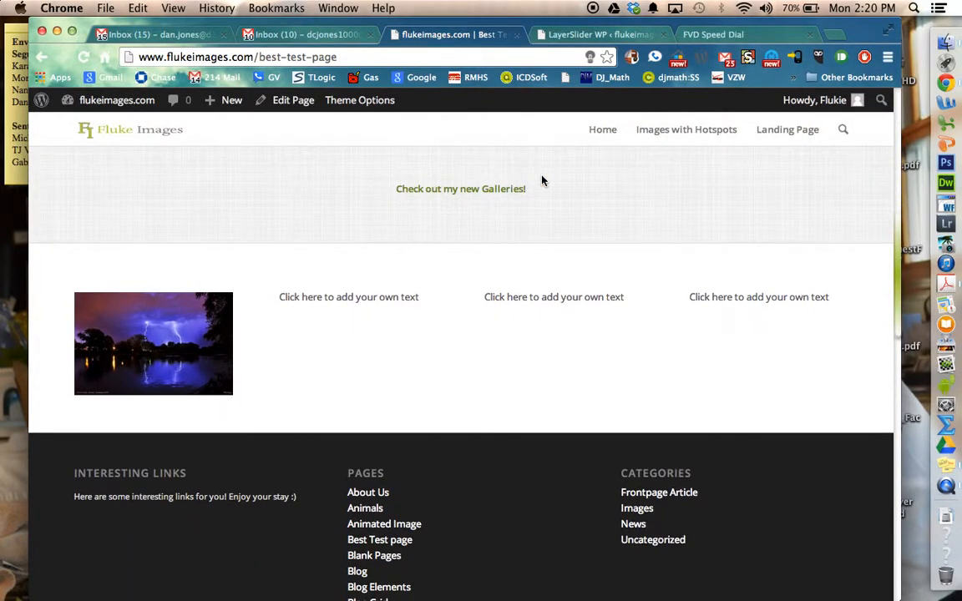
left_click(203, 338)
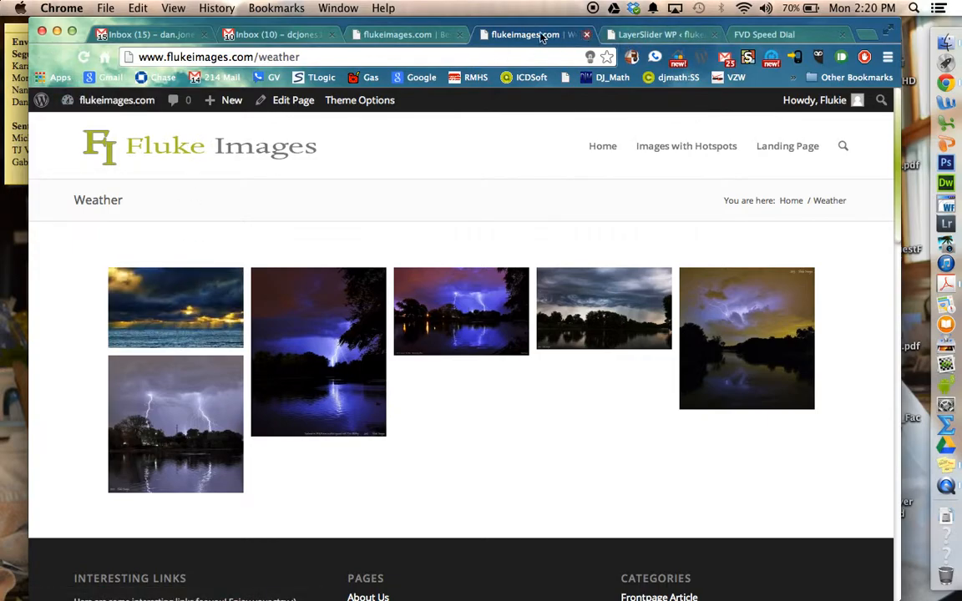
left_click(417, 38)
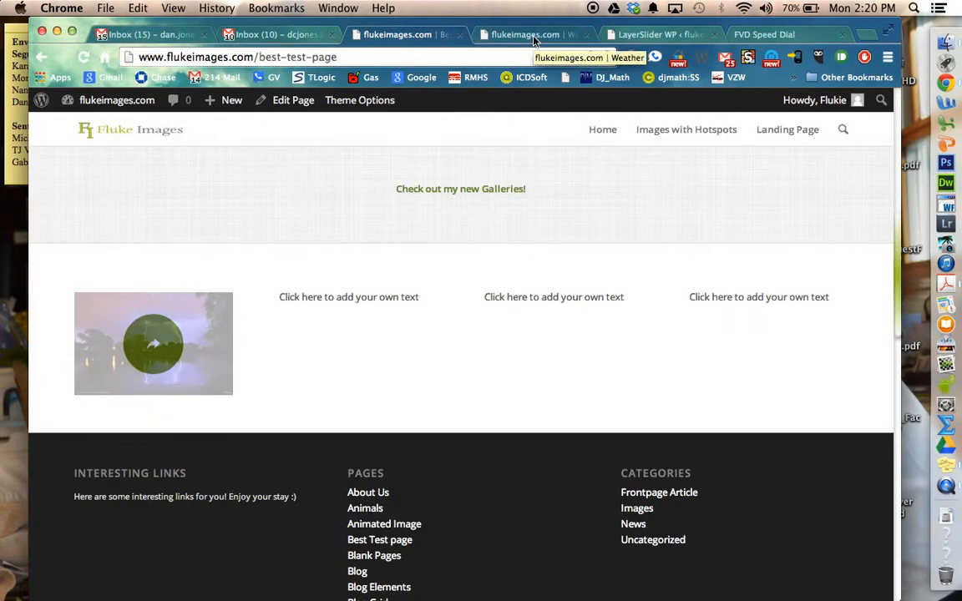
left_click(587, 36)
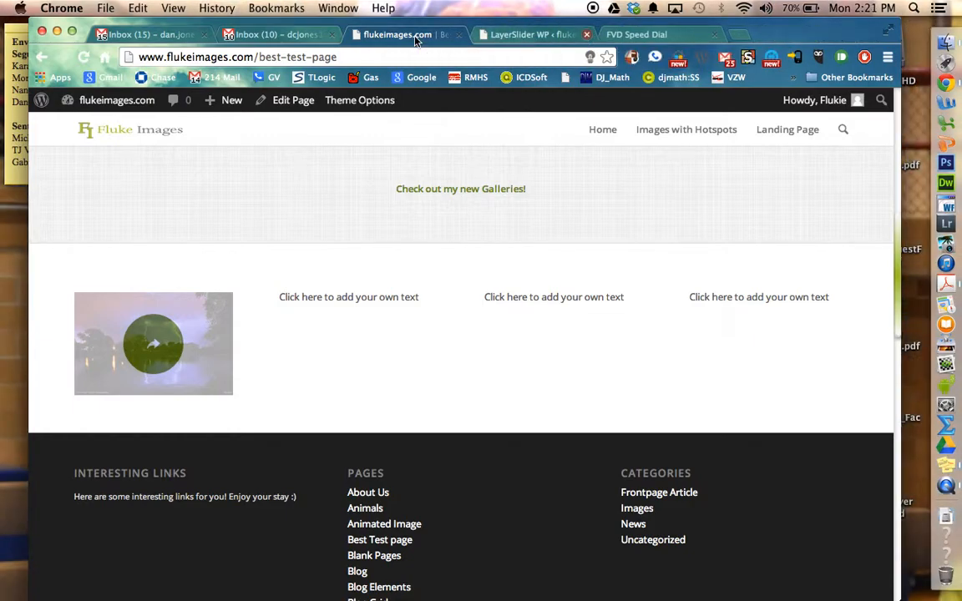
Step: Return to editing the page, add the caption "Weather Images" beside the lightning image in the first 1/4 column, and save the text block
left_click(294, 112)
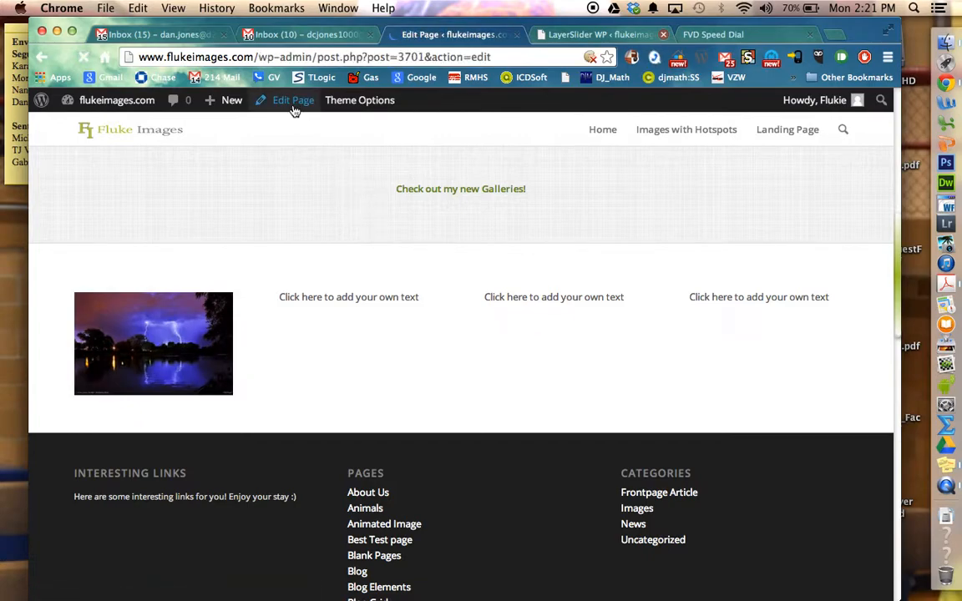
scroll(359, 286, "down", 10)
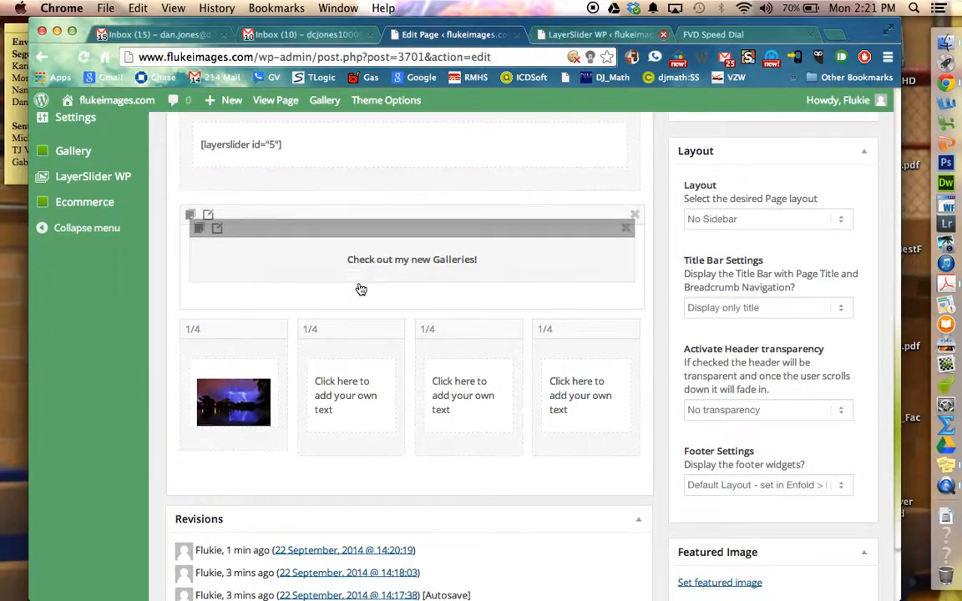
left_click(262, 393)
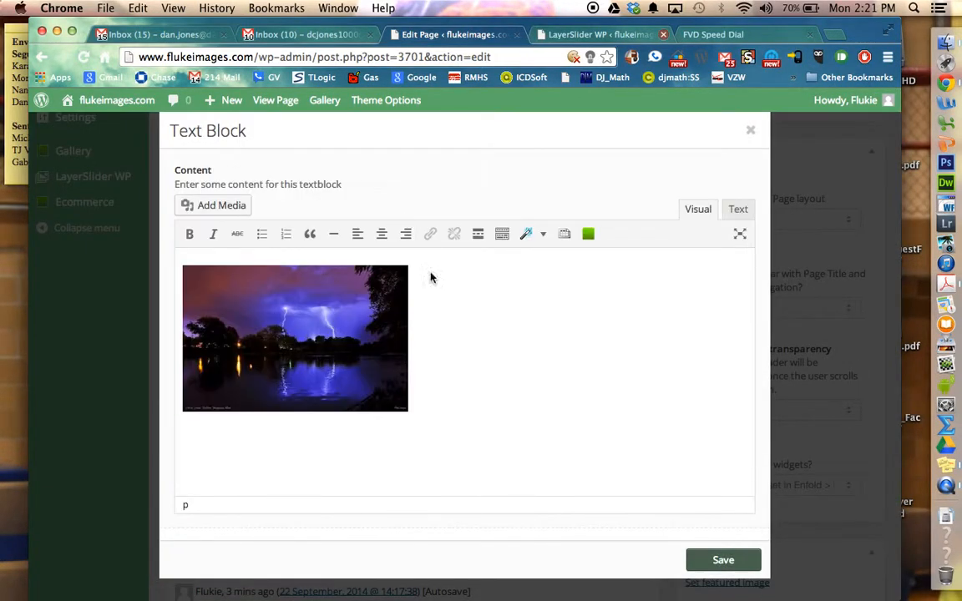
left_click(443, 290)
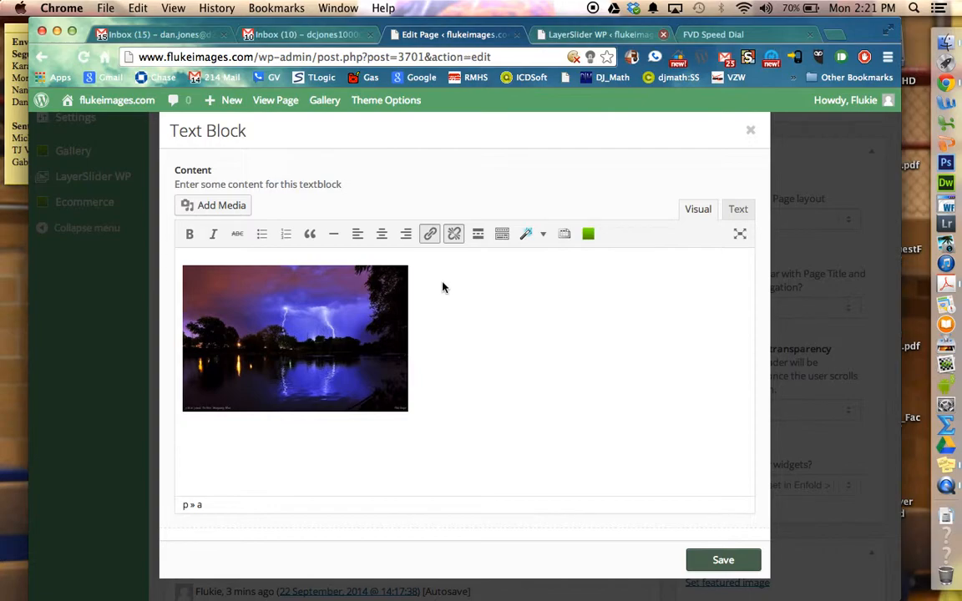
left_click(410, 273)
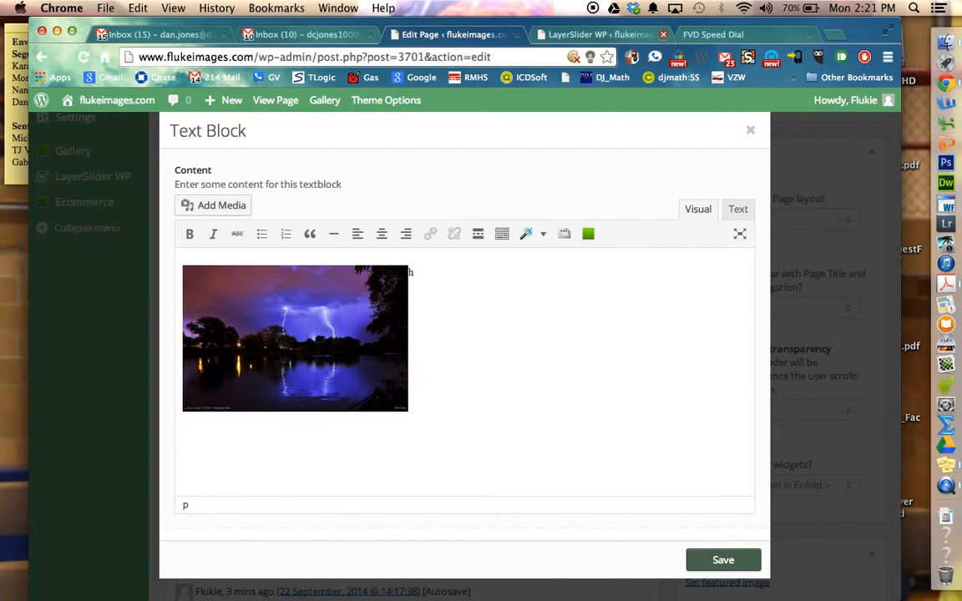
key("Return")
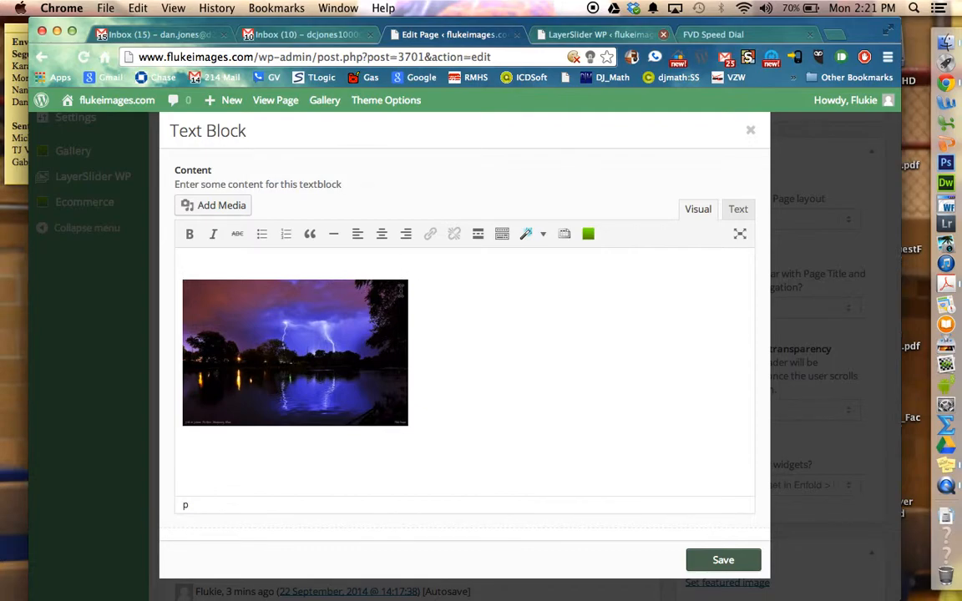
key("Down")
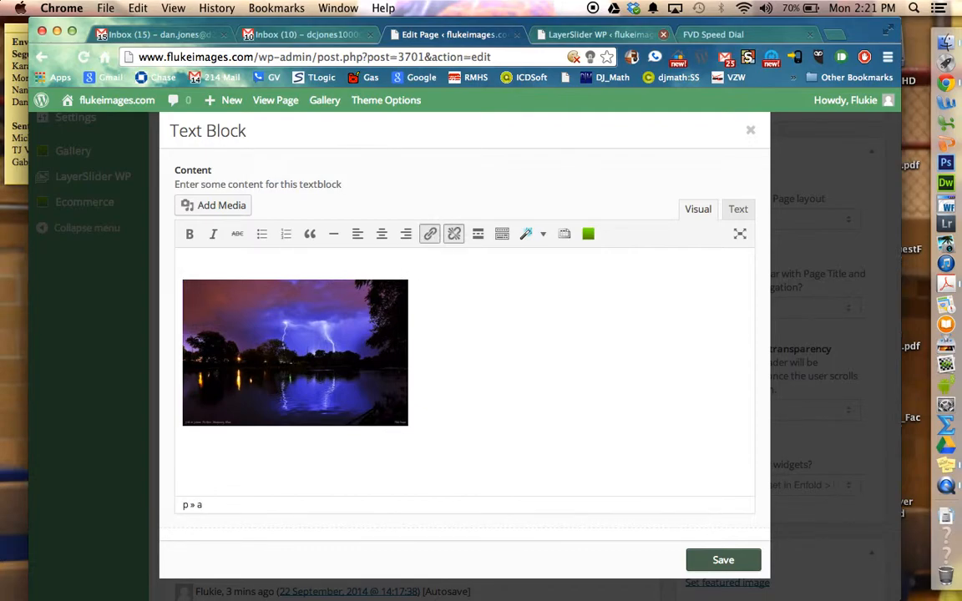
key("BackSpace")
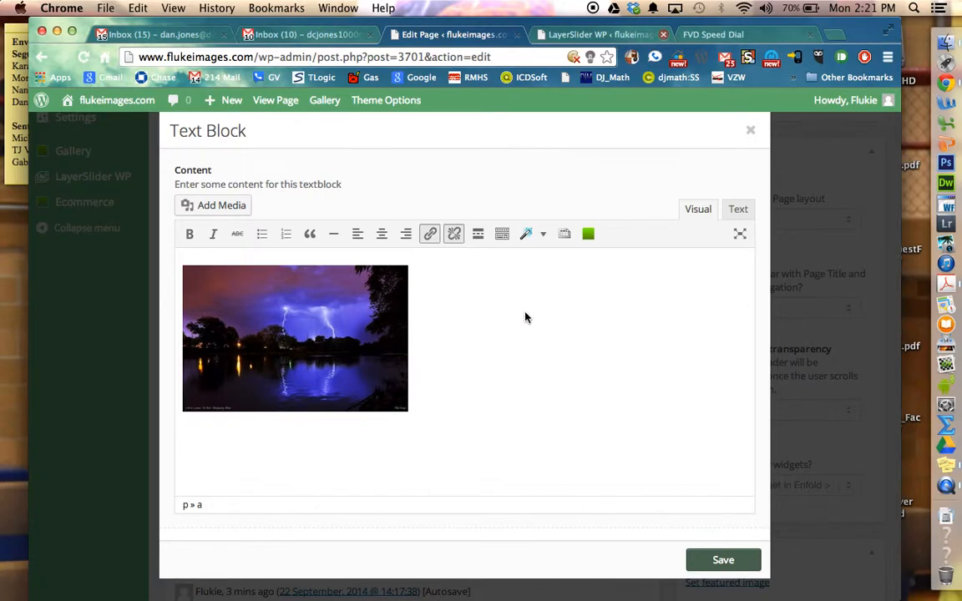
key("Right")
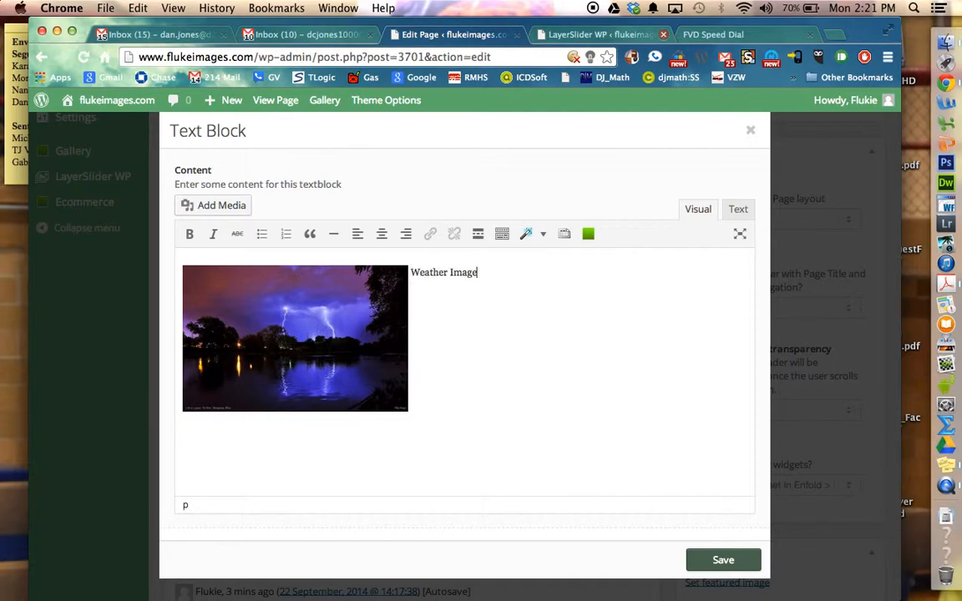
left_click(726, 563)
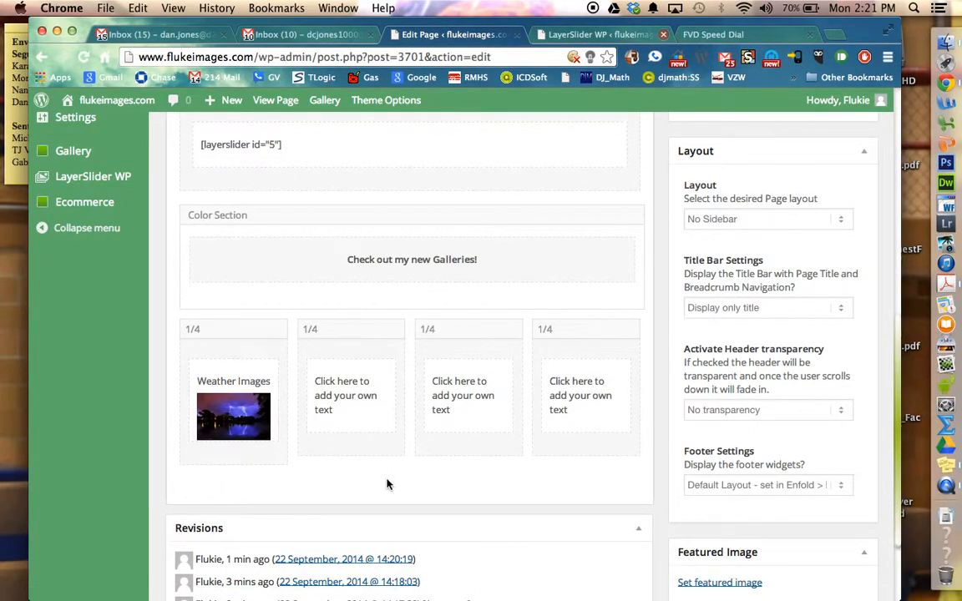
Step: Insert the snowy bridge image 10003.jpg at Medium size, 300 × 189, in the second 1/4 column's text block and replace the placeholder with "Mixture Photos"
left_click(369, 401)
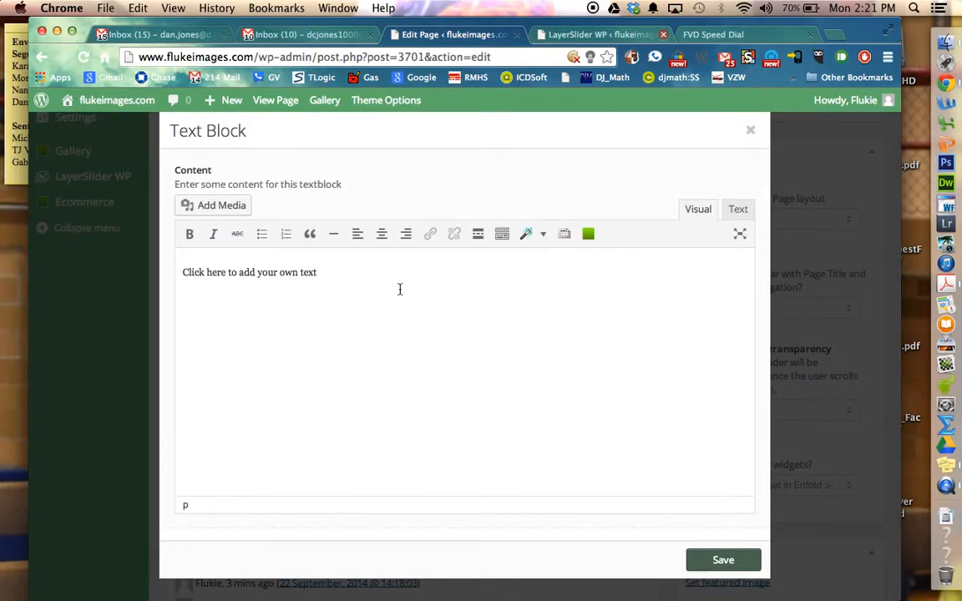
left_click(216, 204)
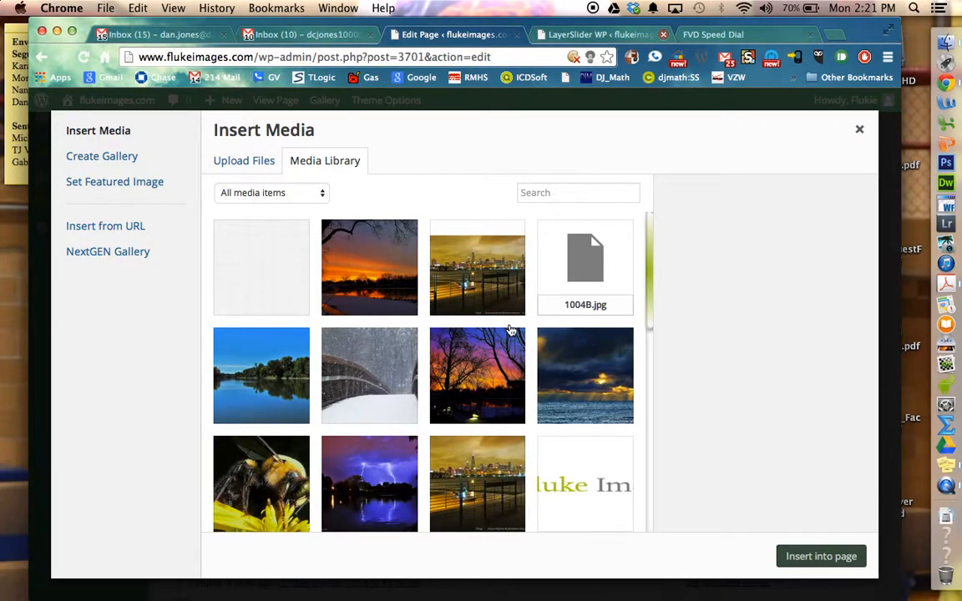
scroll(511, 330, "down", 2)
scroll(511, 330, "up", 2)
left_click(375, 377)
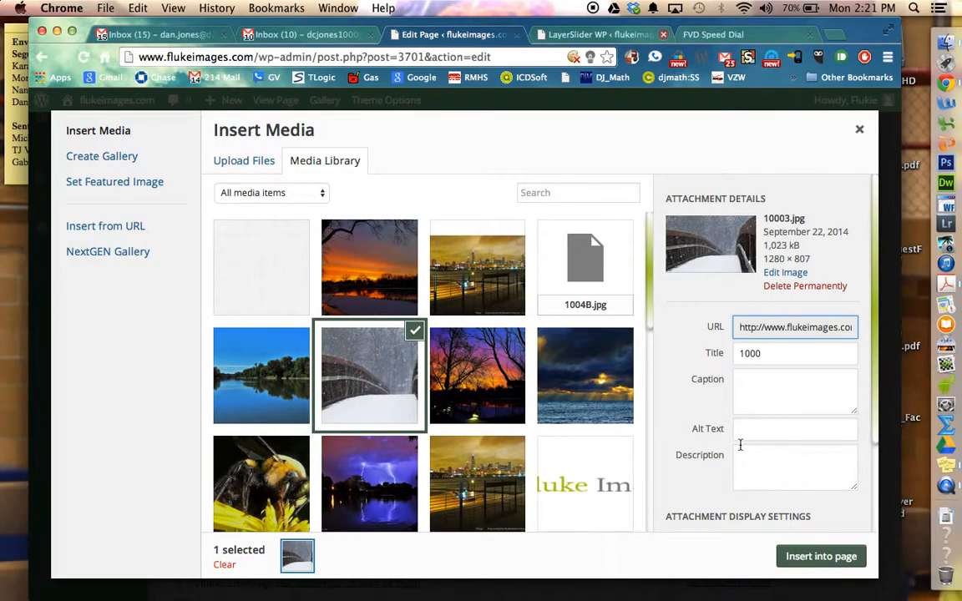
scroll(741, 445, "down", 5)
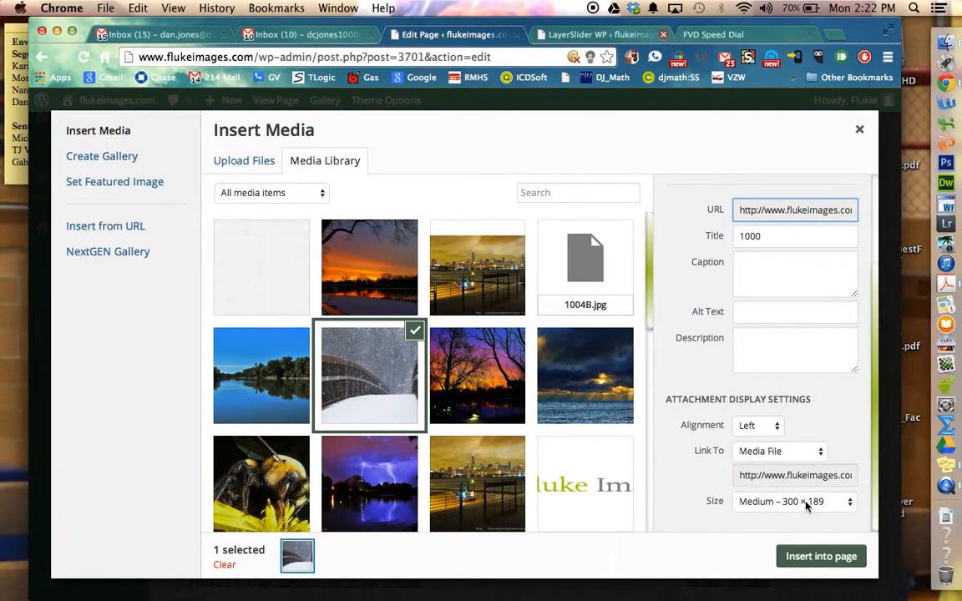
left_click(808, 558)
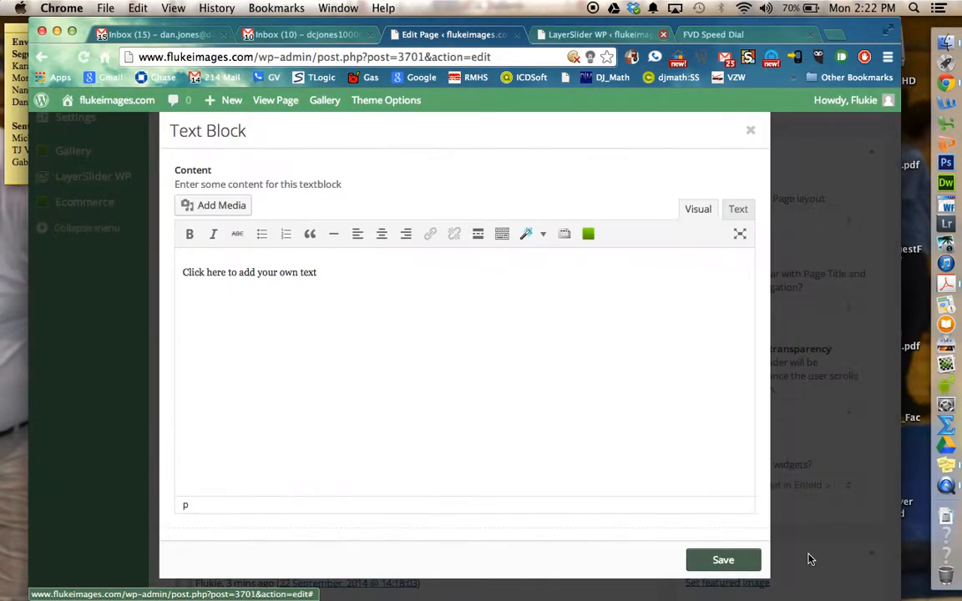
left_click_drag(547, 273, 425, 274)
key("BackSpace")
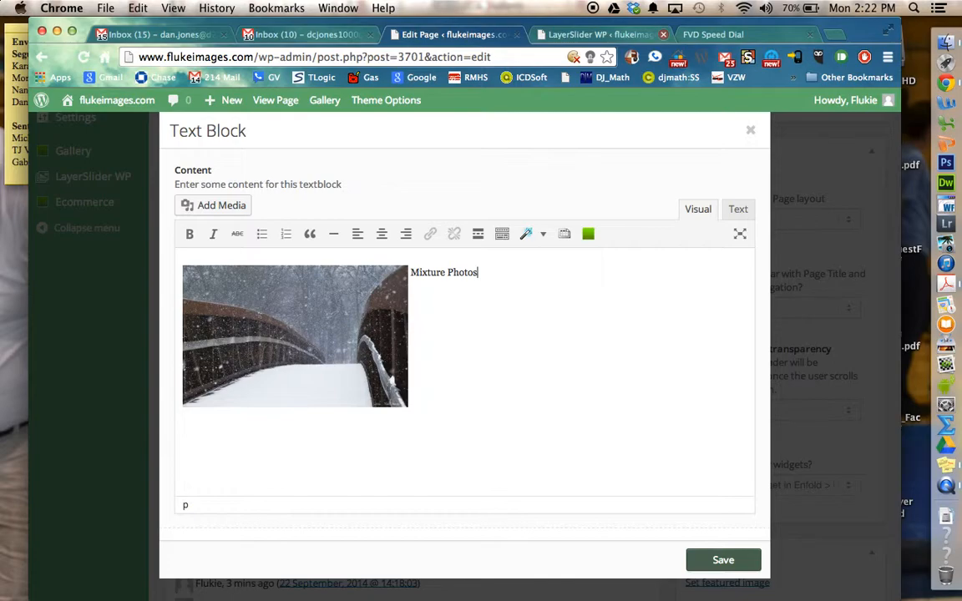
Step: Link the snowy bridge image to the existing Misc page, opening in a new window/tab, and save the text block
left_click(364, 310)
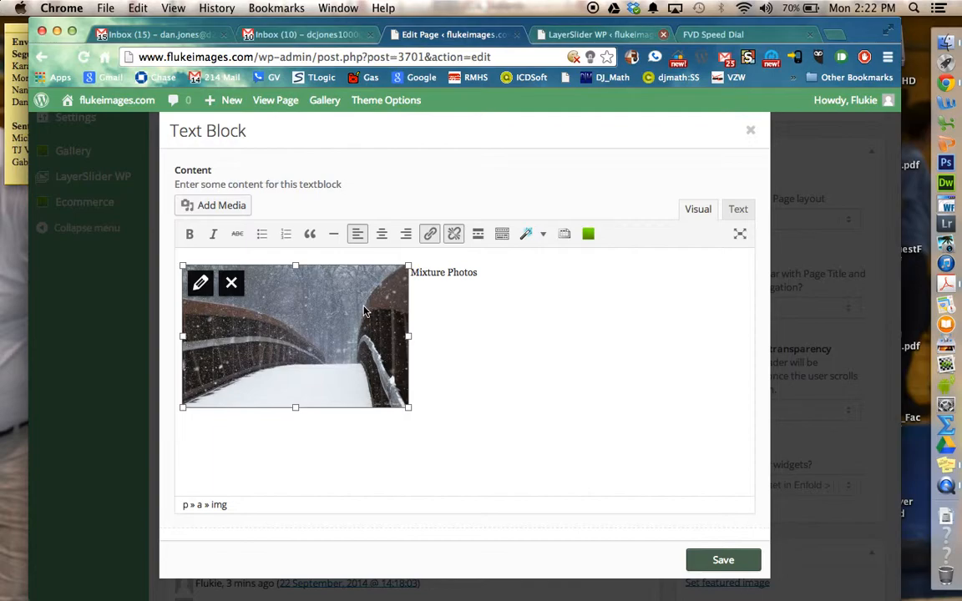
left_click(512, 323)
left_click(392, 313)
left_click(431, 236)
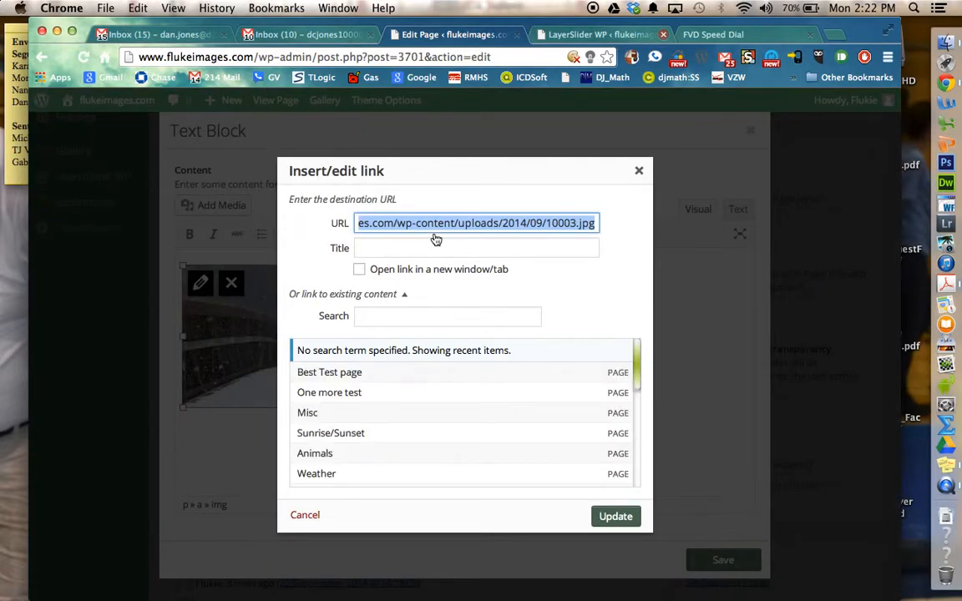
left_click(339, 415)
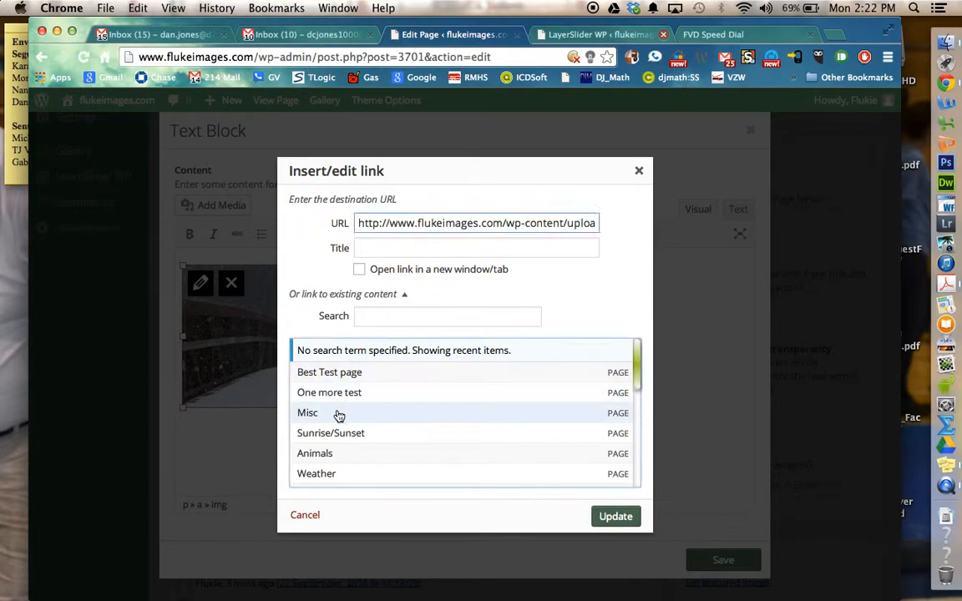
right_click(360, 273)
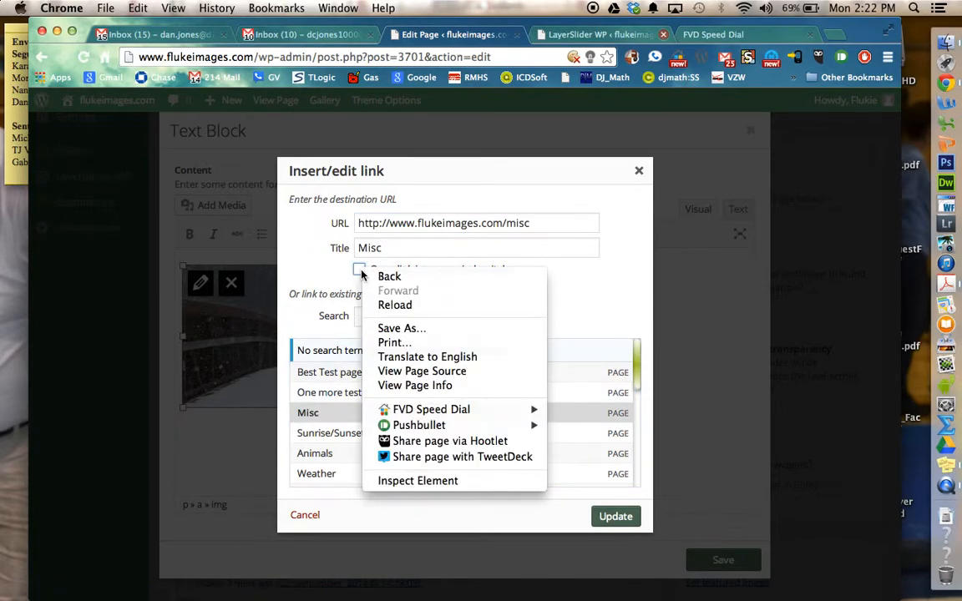
left_click(359, 270)
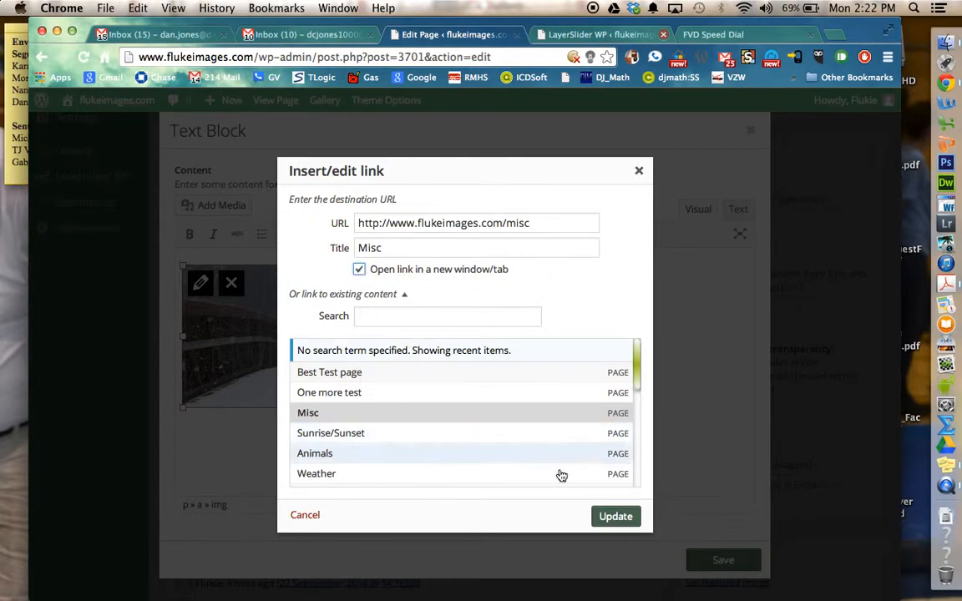
left_click(615, 518)
left_click(723, 560)
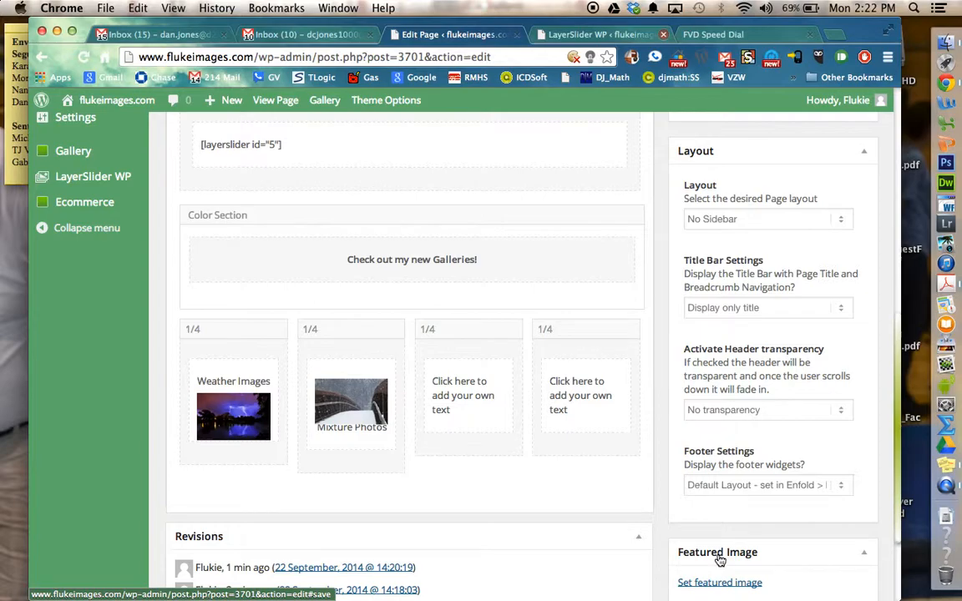
Step: Update the Best Test page and view the published page down to its four 1/4 columns
scroll(720, 559, "down", 1)
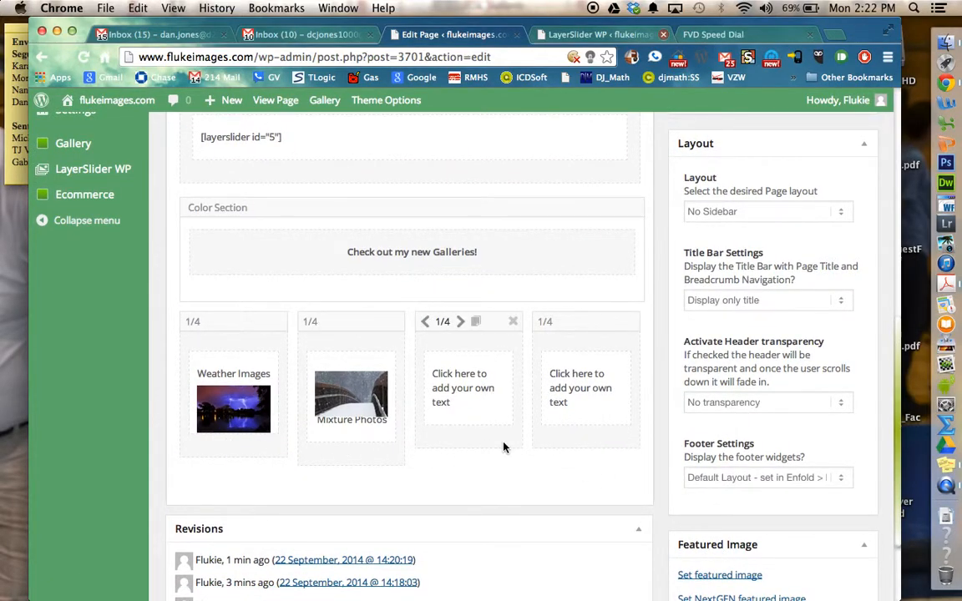
scroll(503, 447, "up", 10)
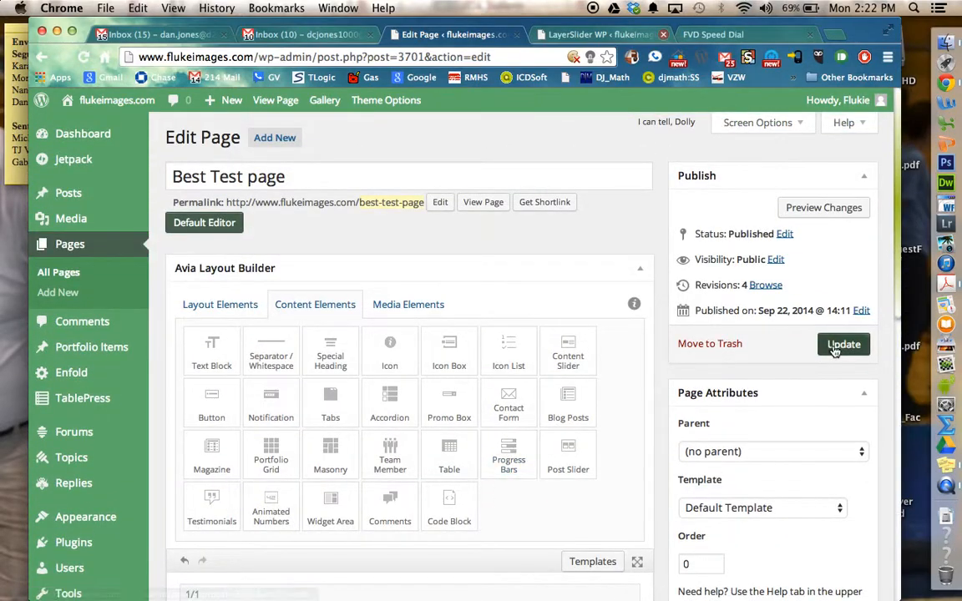
left_click(840, 349)
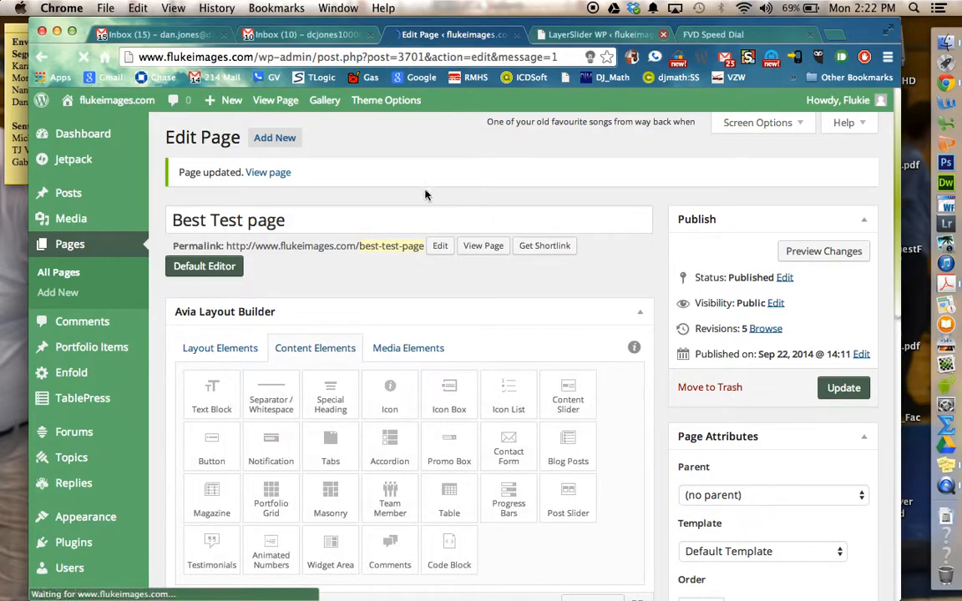
left_click(280, 173)
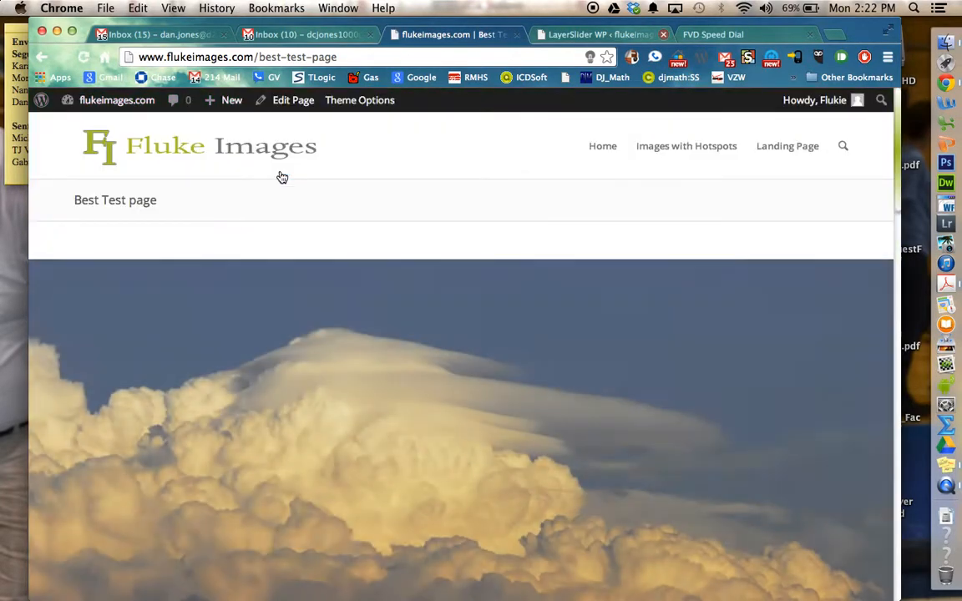
scroll(283, 177, "down", 10)
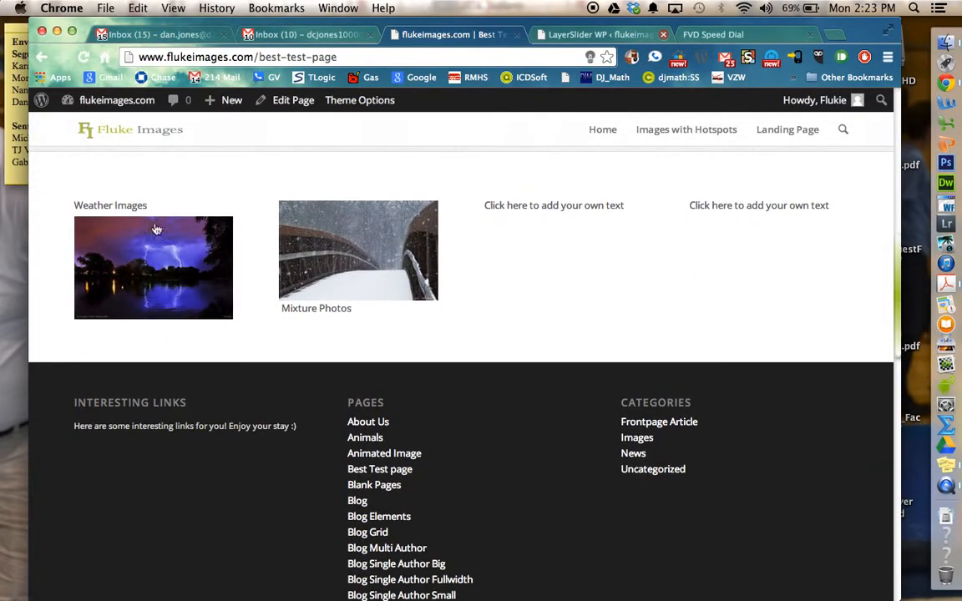
Step: Test the snowy bridge image's link to the Misc page and browse through the photos in its gallery
left_click(313, 274)
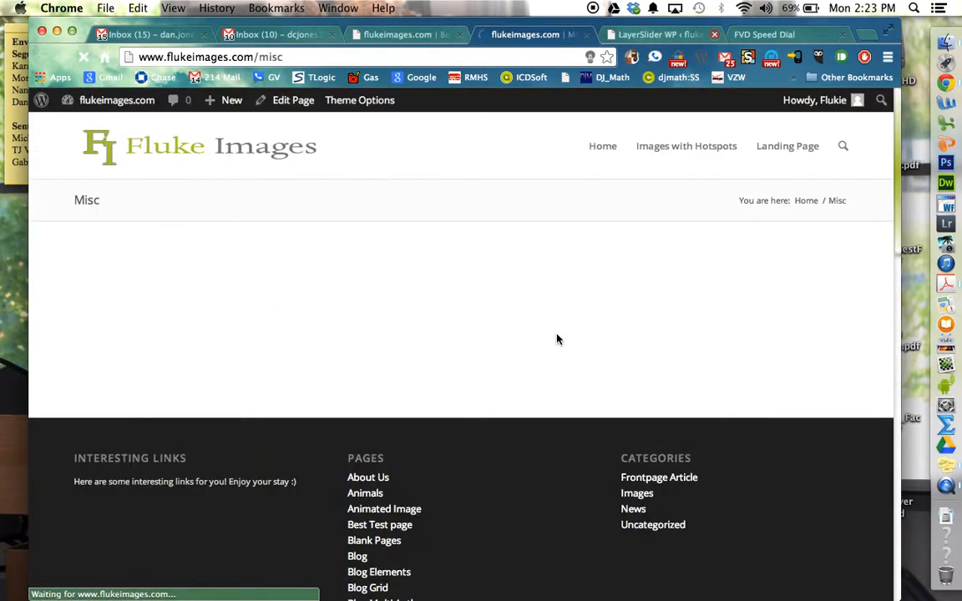
scroll(557, 339, "down", 3)
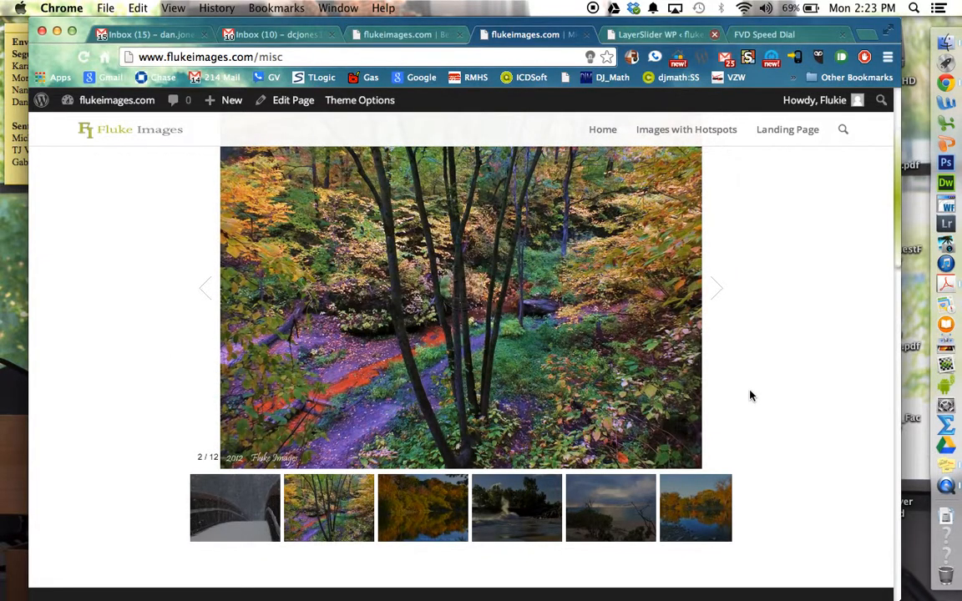
left_click(718, 300)
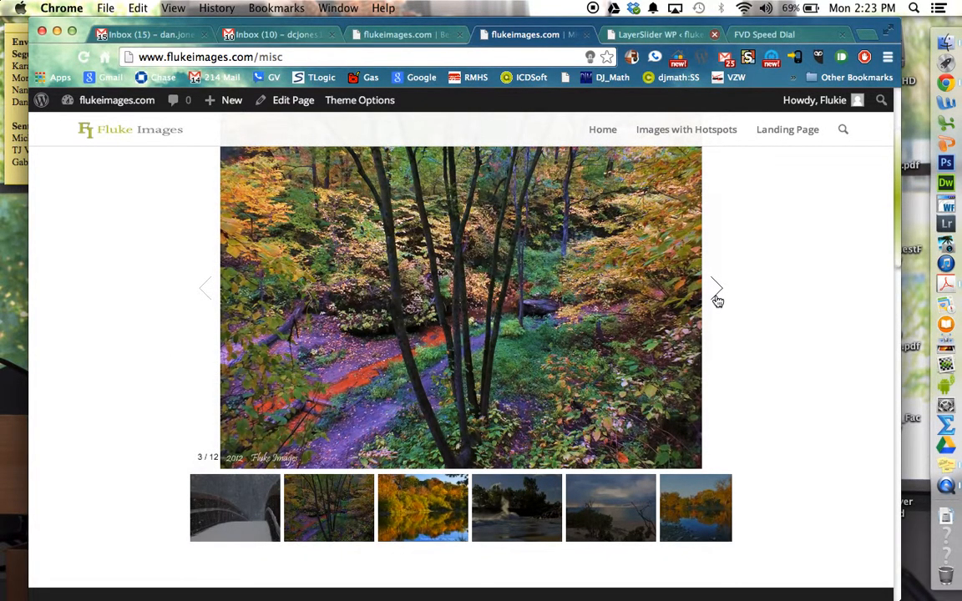
left_click(717, 301)
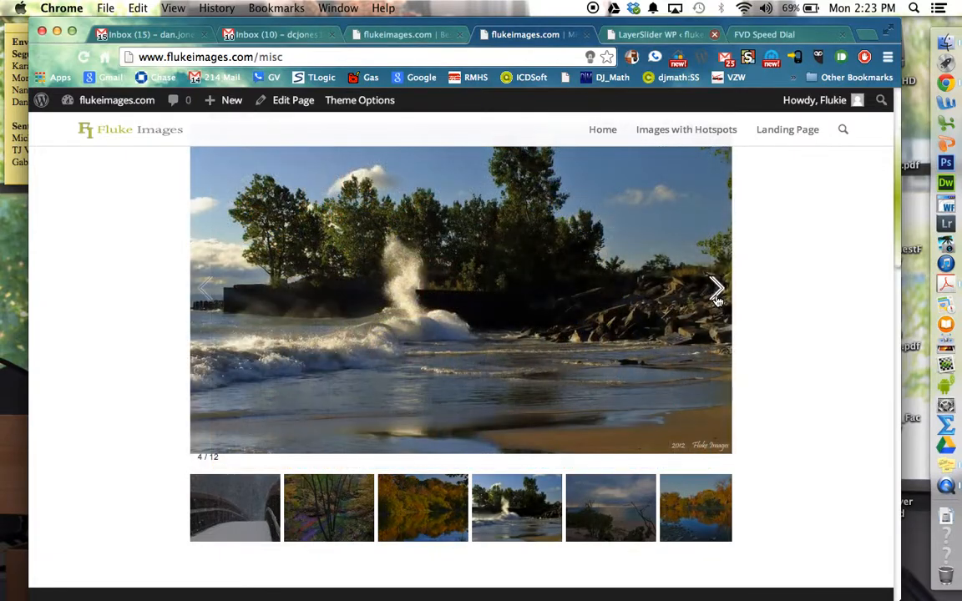
left_click(718, 301)
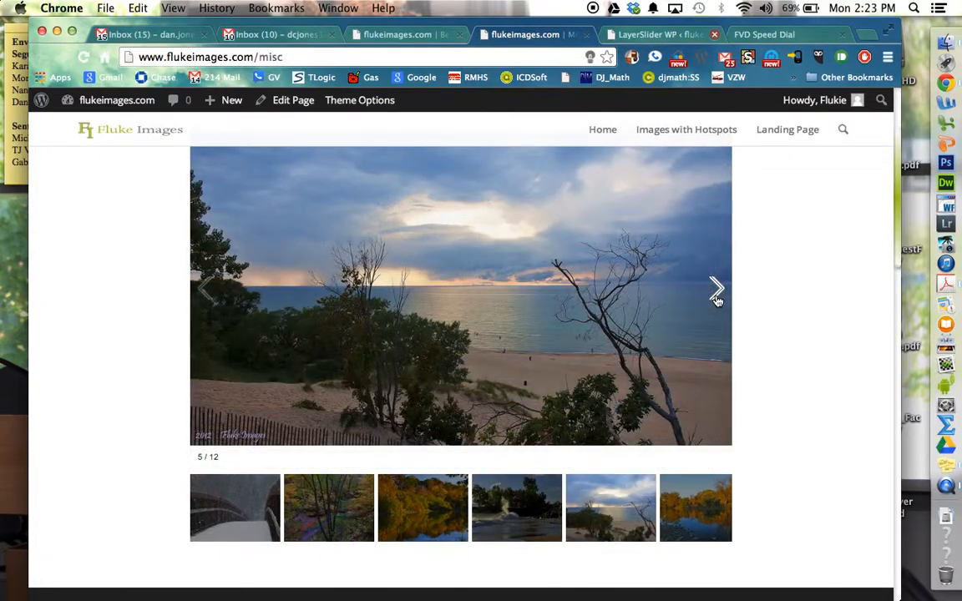
left_click(718, 301)
left_click(718, 301)
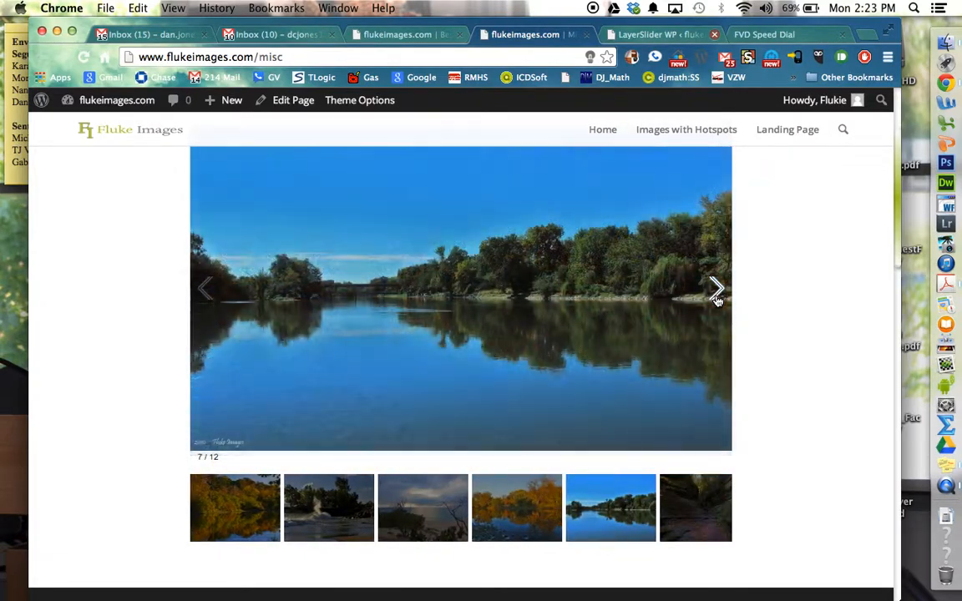
left_click(717, 300)
left_click(718, 301)
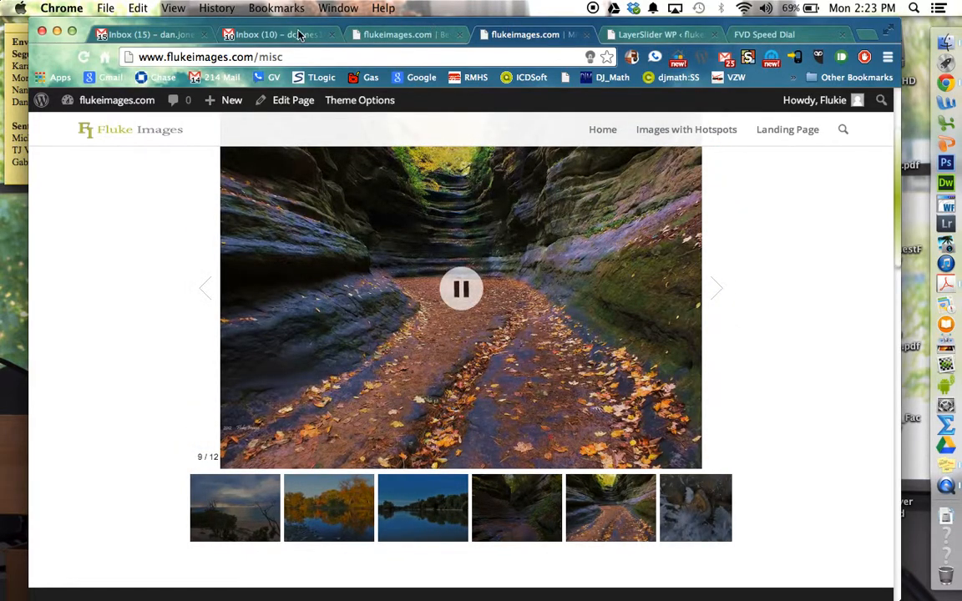
Step: Return to editing the Best Test page and check the lightning image's text block in the first 1/4 column
left_click(393, 34)
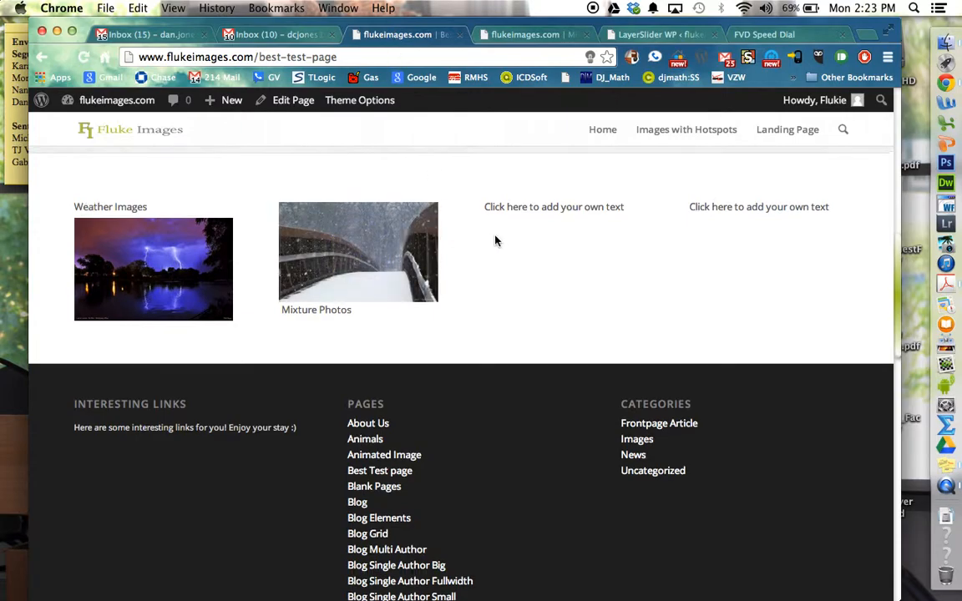
scroll(495, 241, "up", 15)
left_click(294, 102)
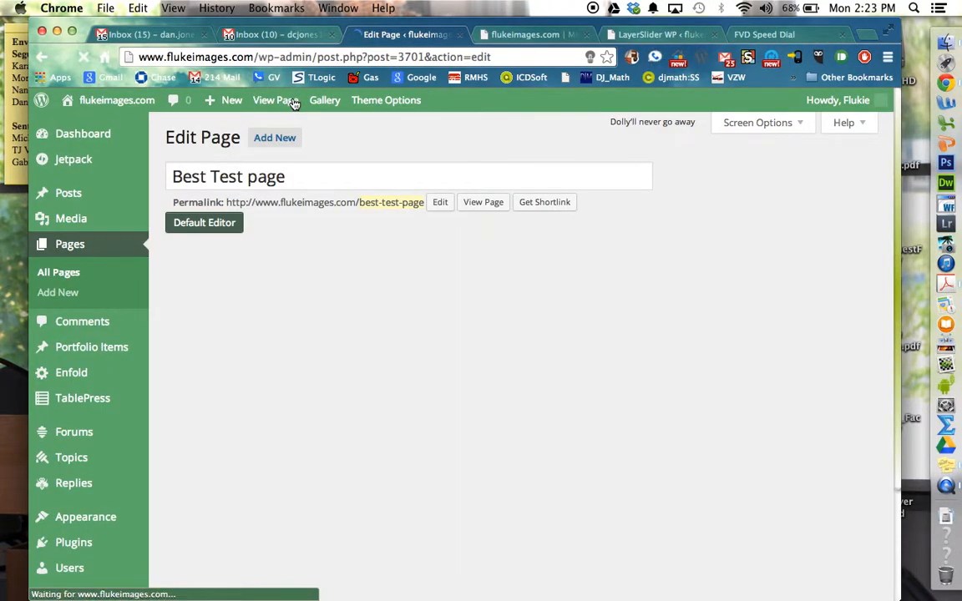
scroll(294, 102, "down", 3)
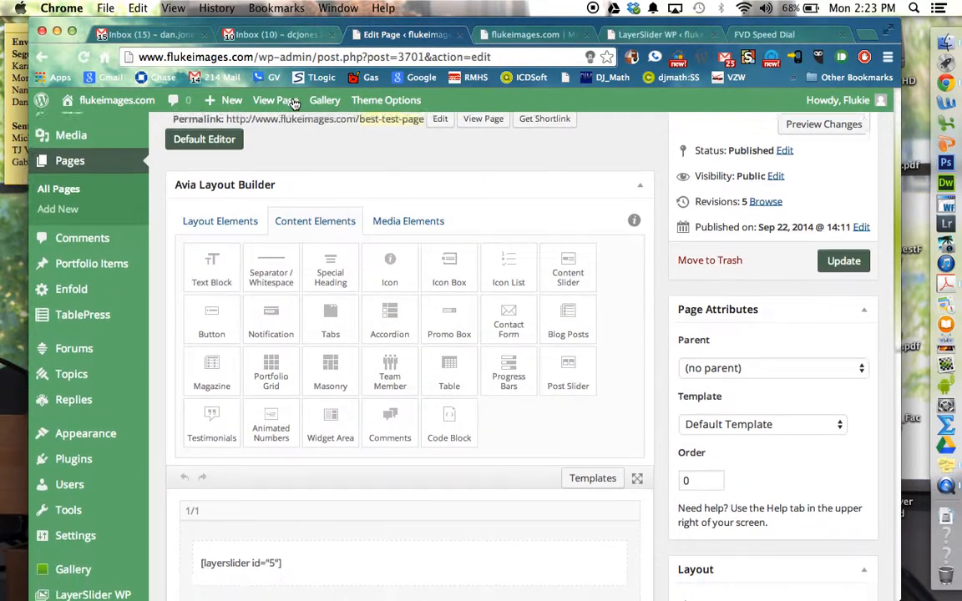
scroll(294, 102, "down", 5)
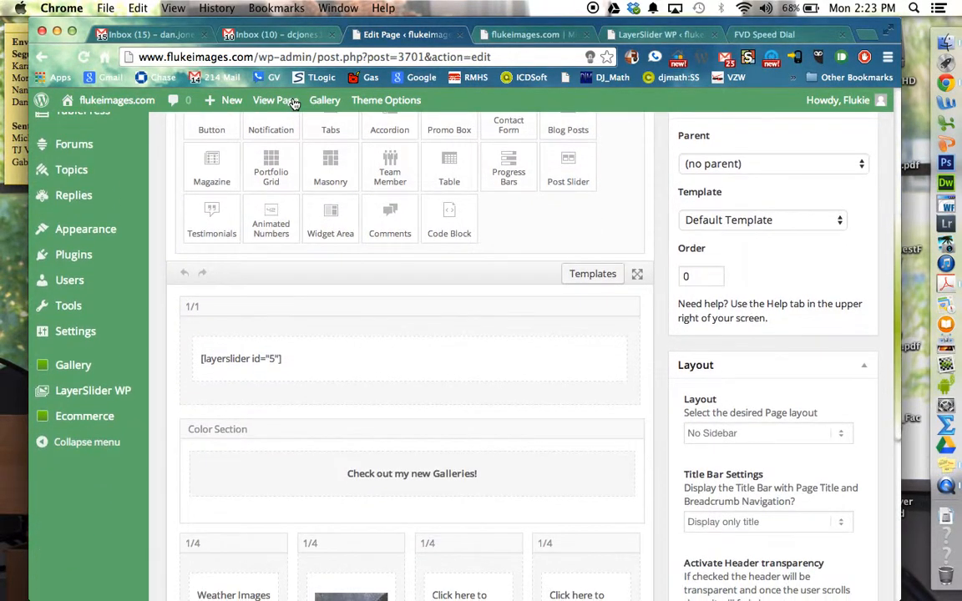
scroll(294, 102, "down", 5)
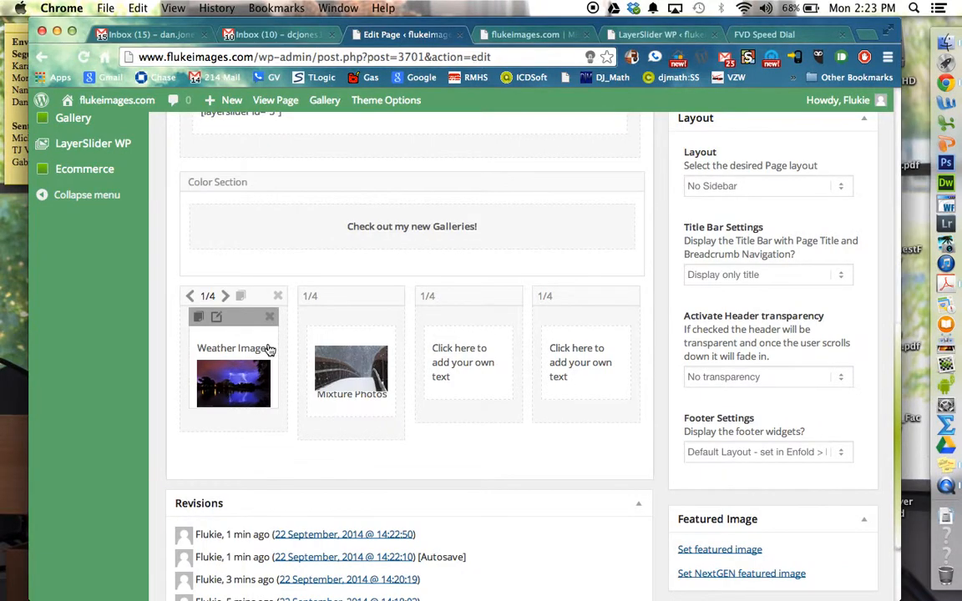
left_click(269, 351)
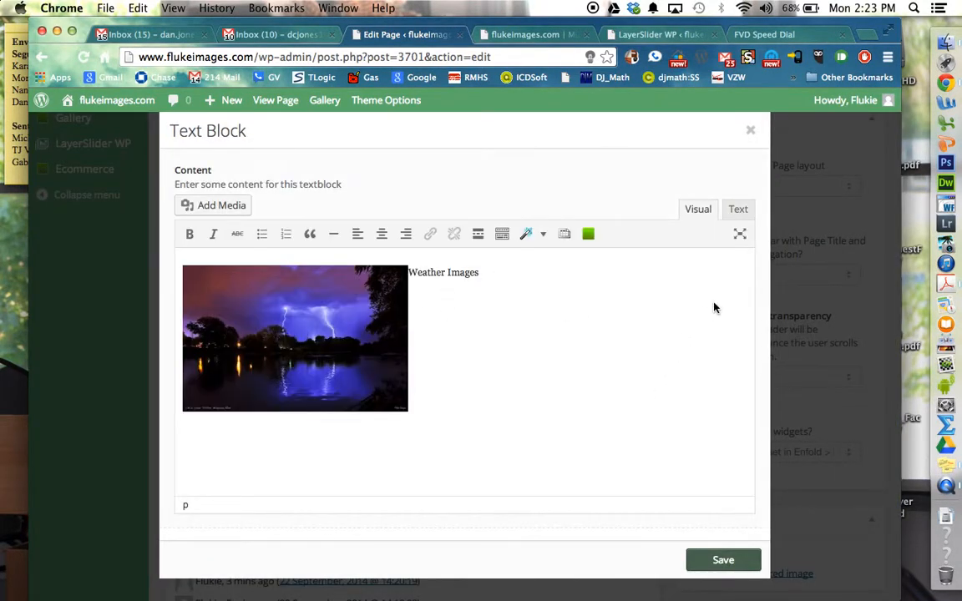
left_click(720, 560)
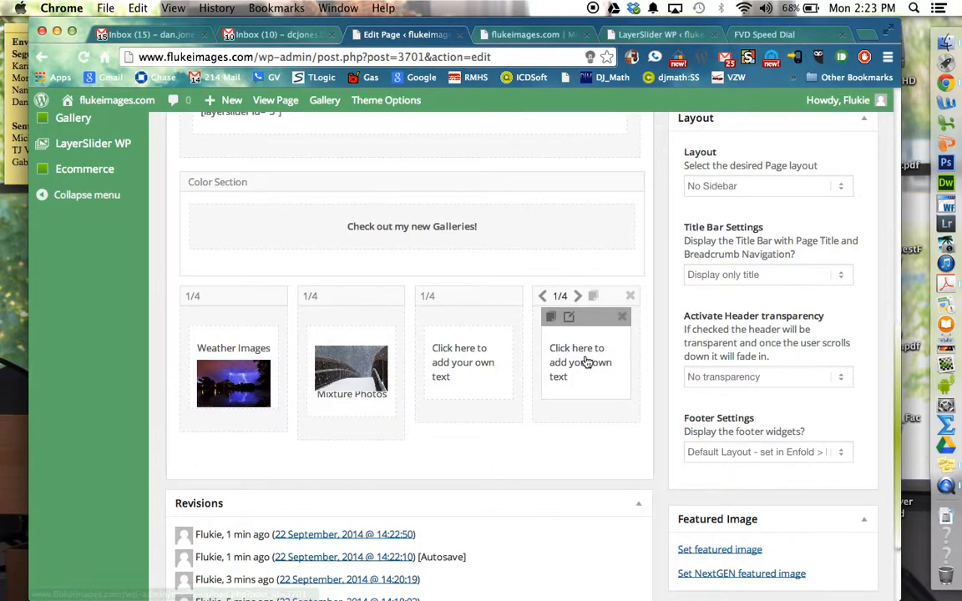
scroll(587, 362, "down", 1)
scroll(587, 362, "up", 9)
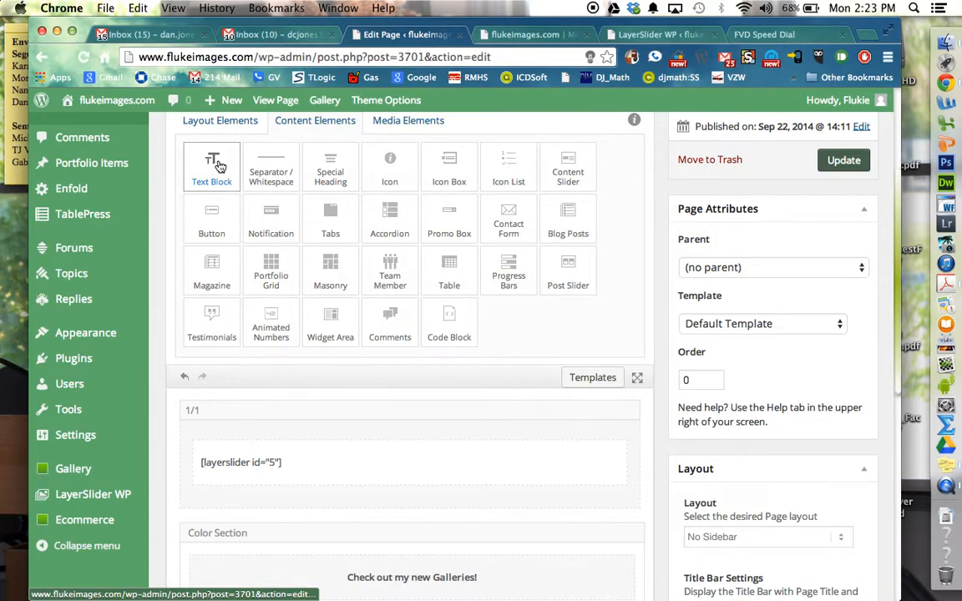
left_click_drag(219, 167, 247, 488)
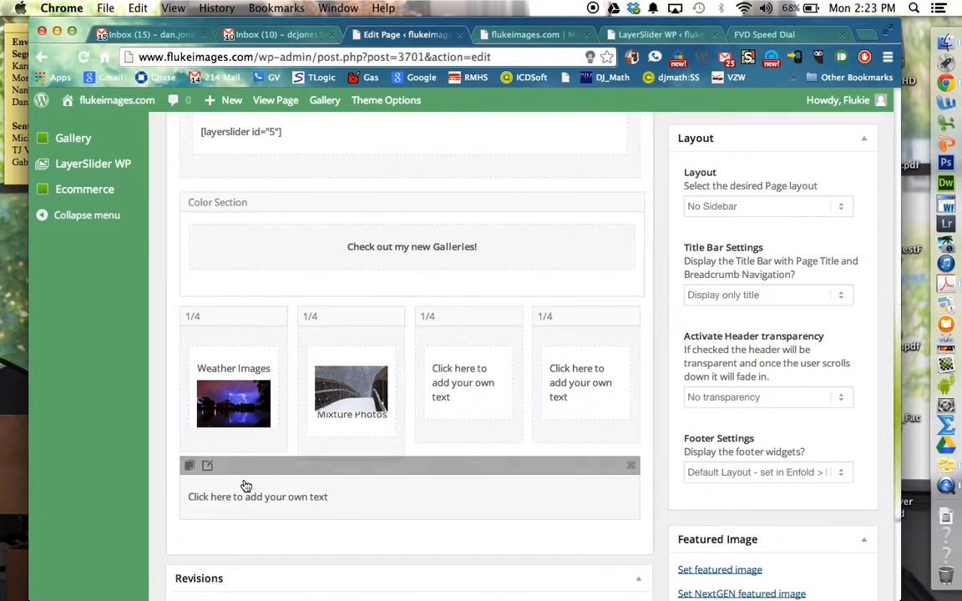
left_click(630, 466)
Step: Add a 1/4 column in a new row below the lightning image's column
scroll(630, 468, "up", 10)
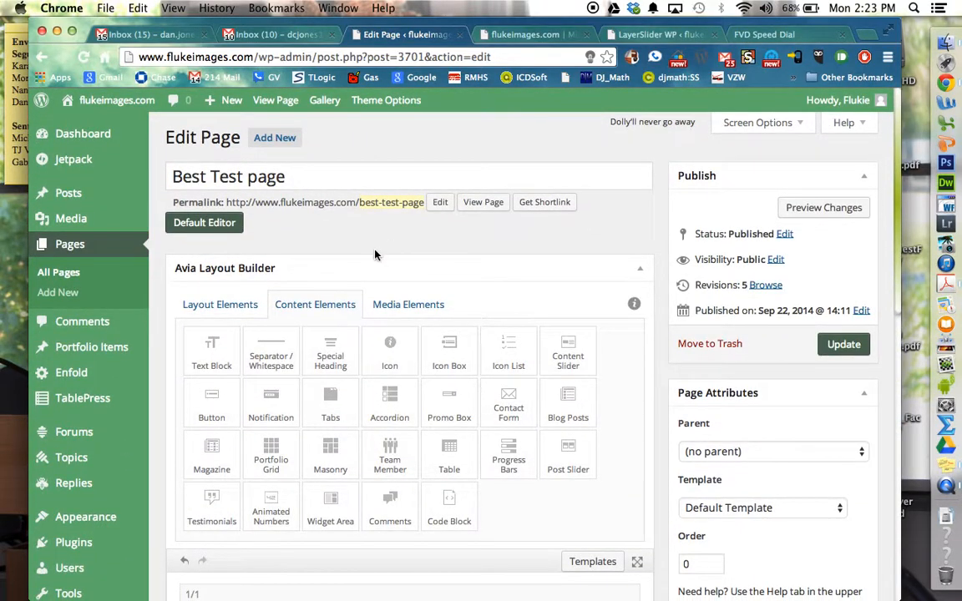
left_click(223, 307)
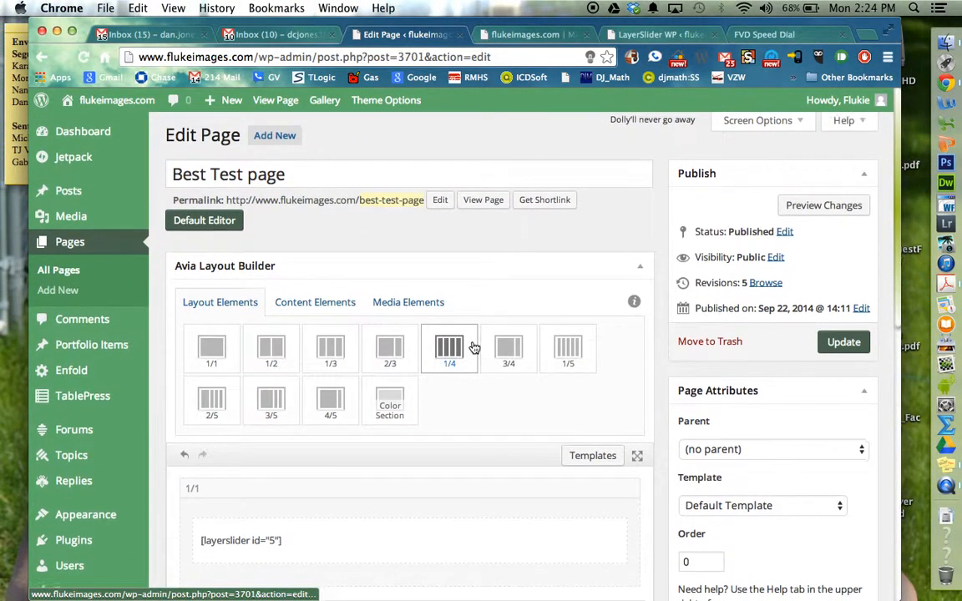
scroll(472, 344, "down", 5)
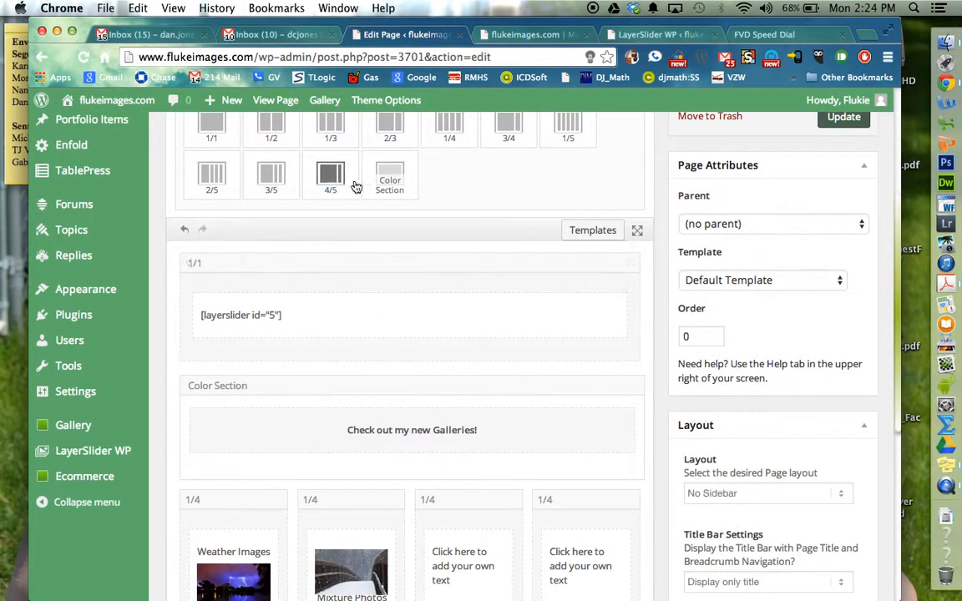
left_click_drag(455, 138, 232, 380)
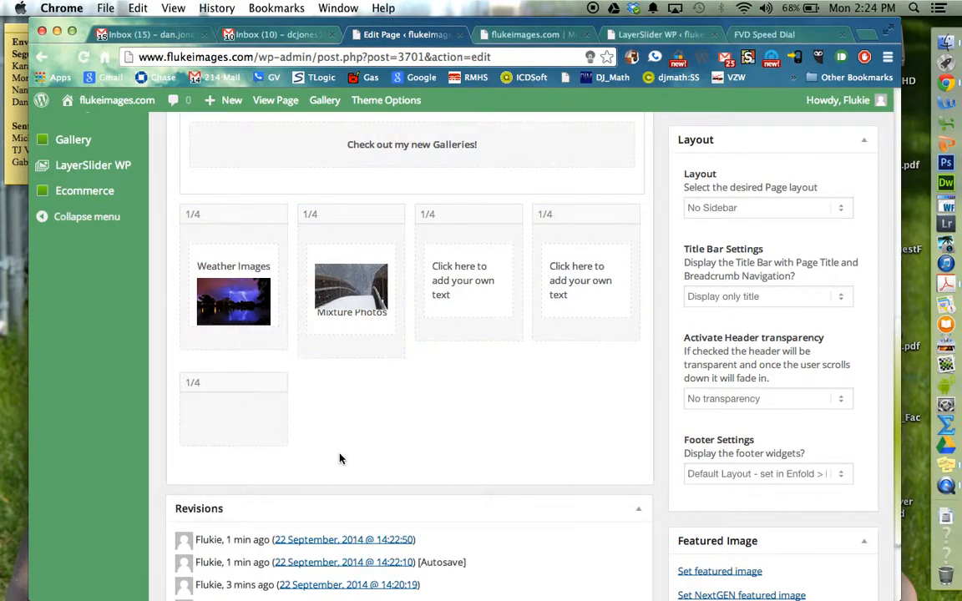
Step: Place a text block in the empty 1/4 column below the lightning image's column
scroll(340, 458, "up", 2)
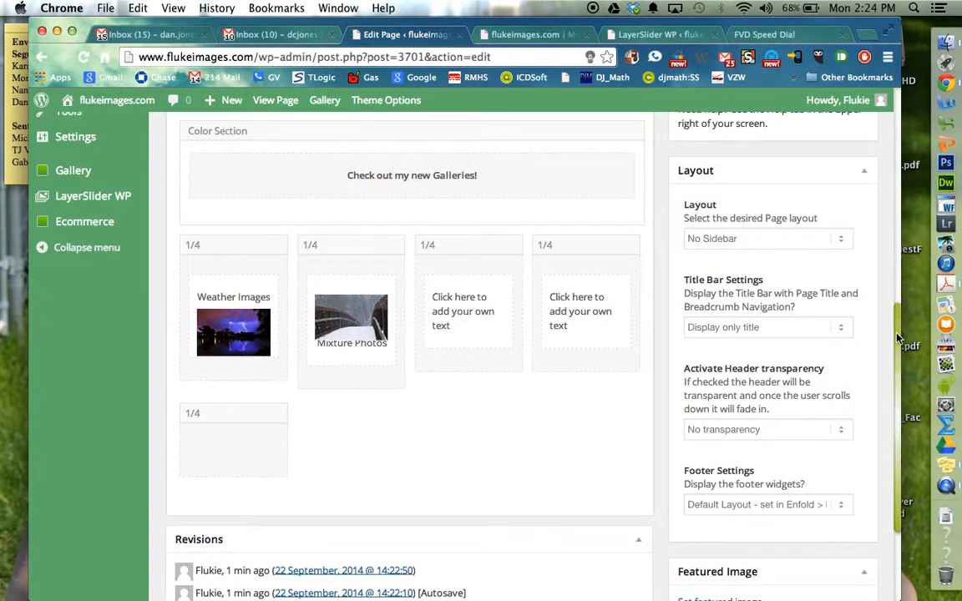
scroll(883, 167, "up", 10)
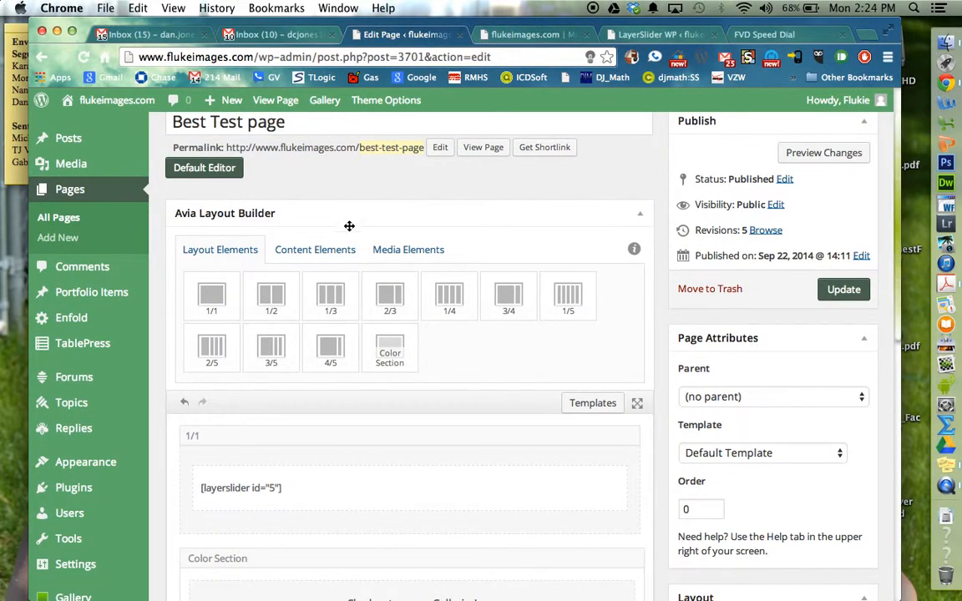
left_click(330, 252)
left_click_drag(213, 290, 221, 338)
Step: Replace the new text block's placeholder with "Weather Images: Rainfall, storm and other weather related images." and make "Weather Images:" bold
left_click(240, 369)
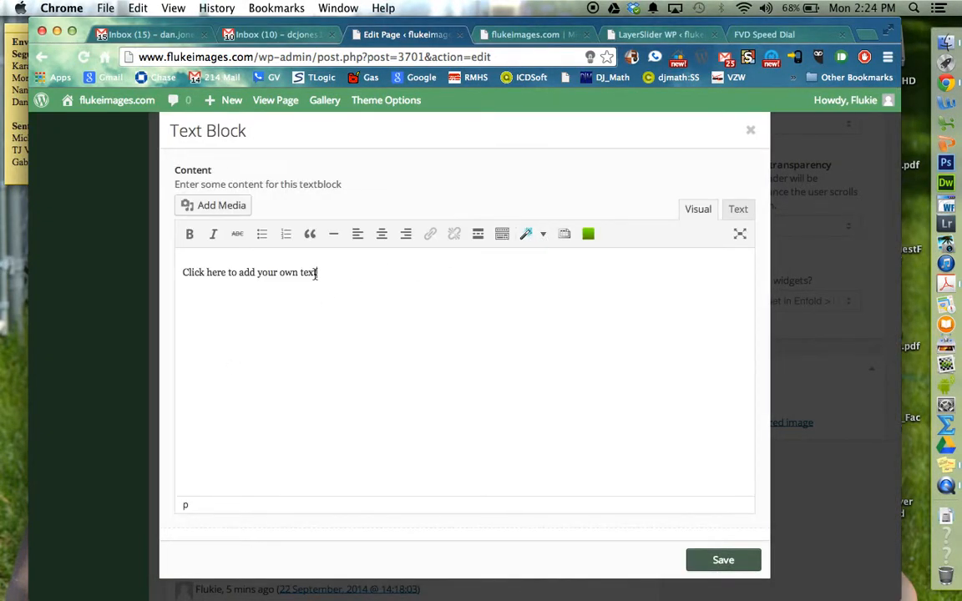
left_click_drag(319, 273, 181, 271)
type("Weather Images:")
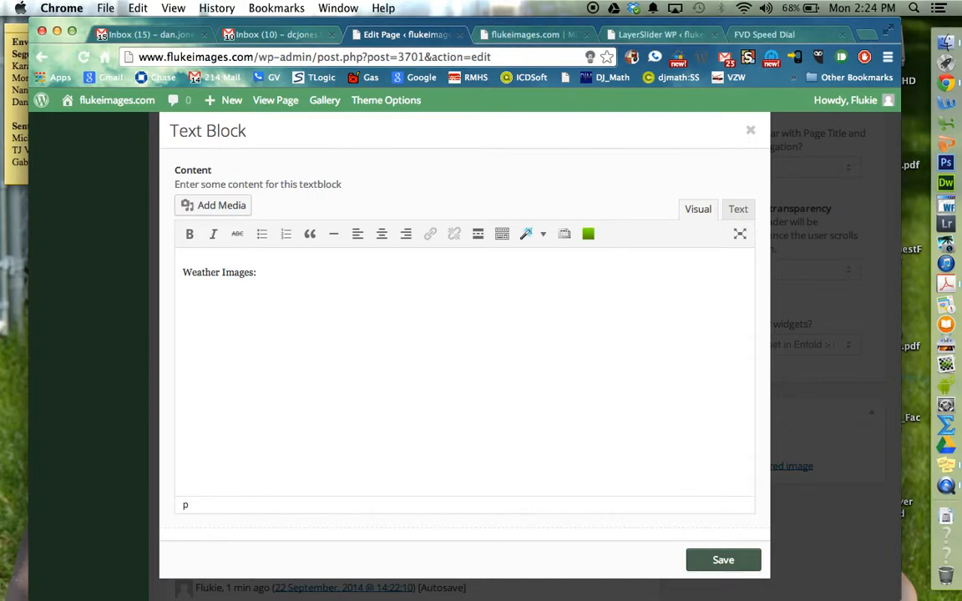
type("Rainfall, storm")
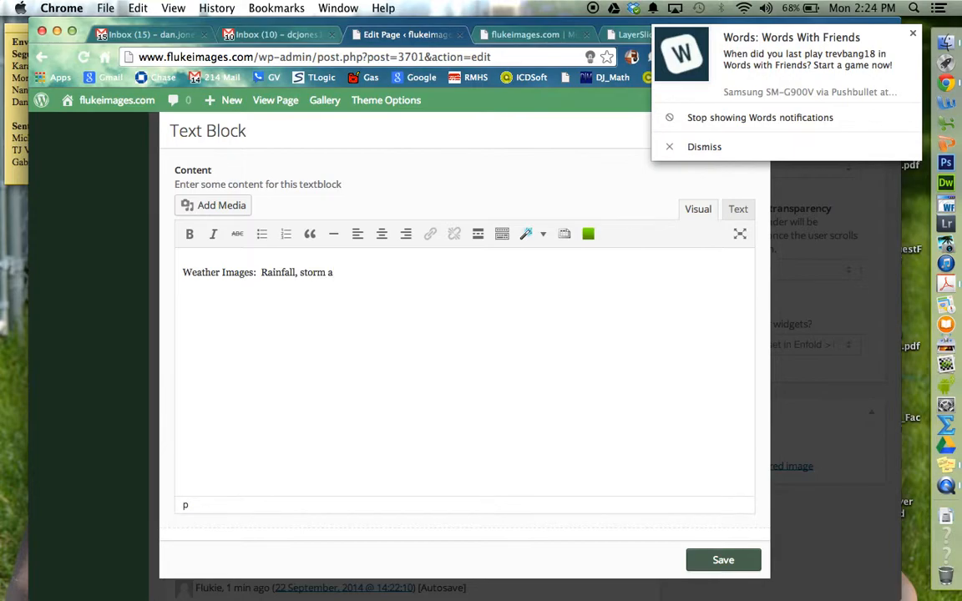
type("and other weather related images.")
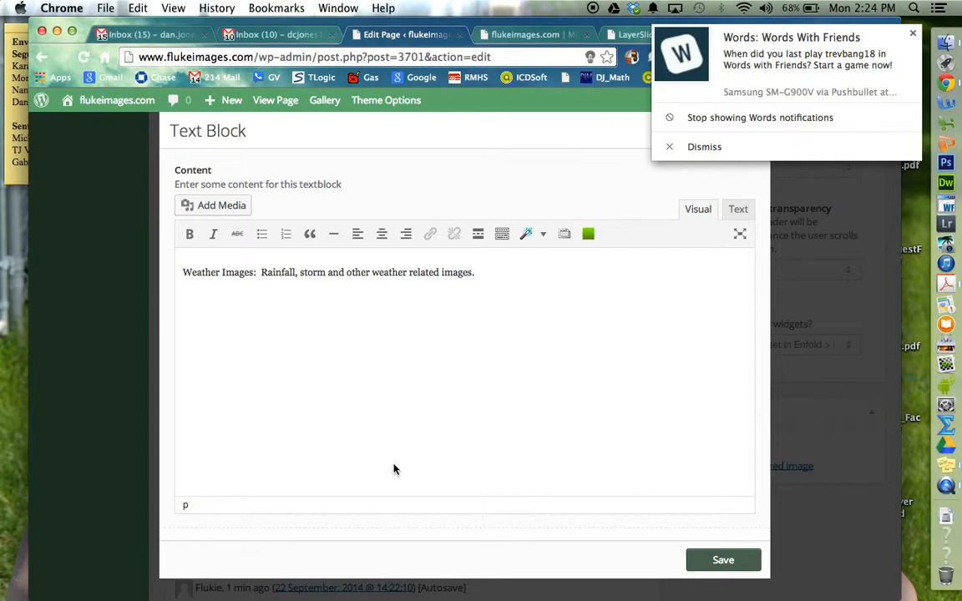
left_click_drag(257, 273, 179, 273)
left_click(189, 234)
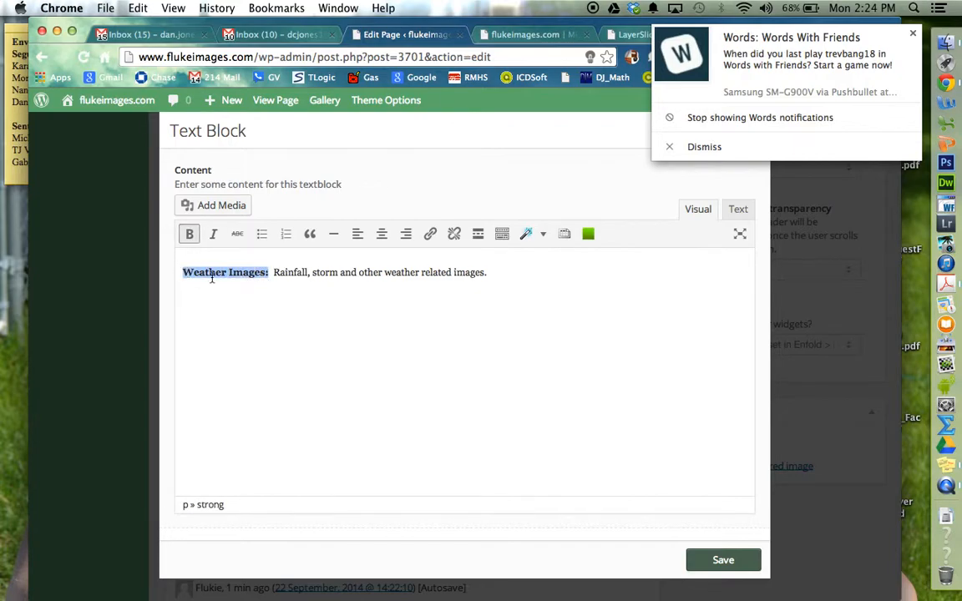
Step: Link the bold "Weather Images:" text to the existing Weather page, set to open in a new window/tab, and save the text block
left_click(434, 234)
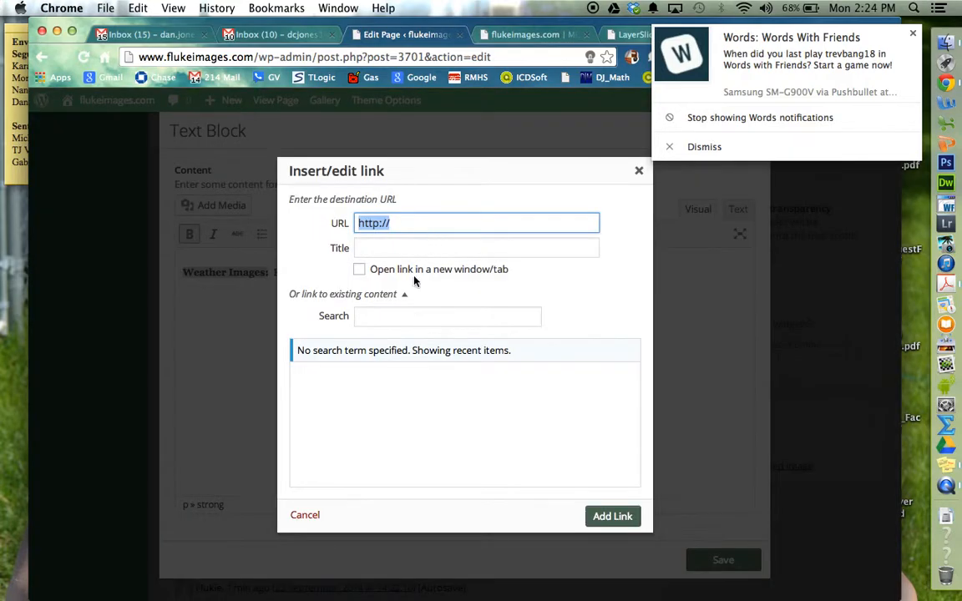
left_click(359, 270)
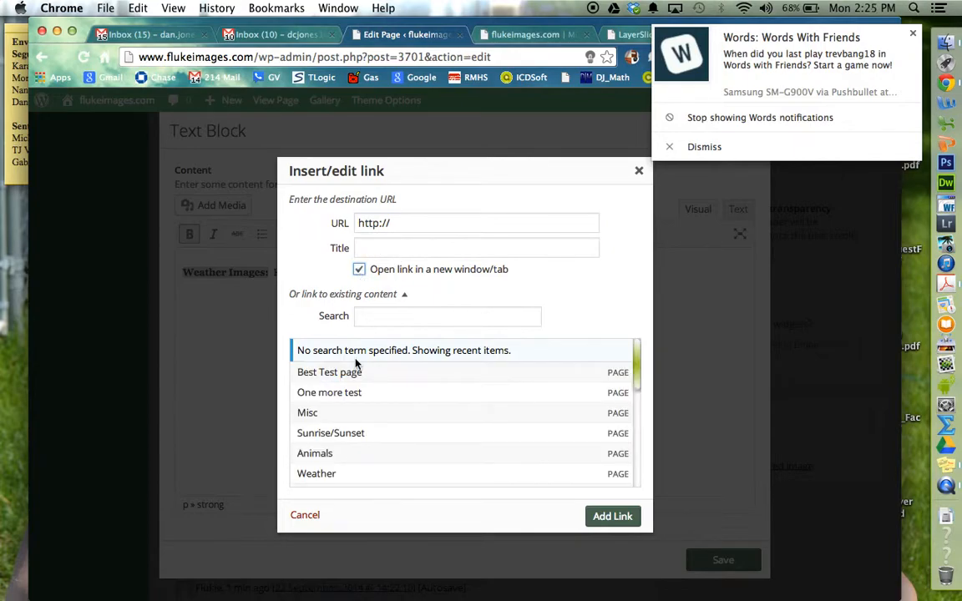
scroll(357, 364, "down", 3)
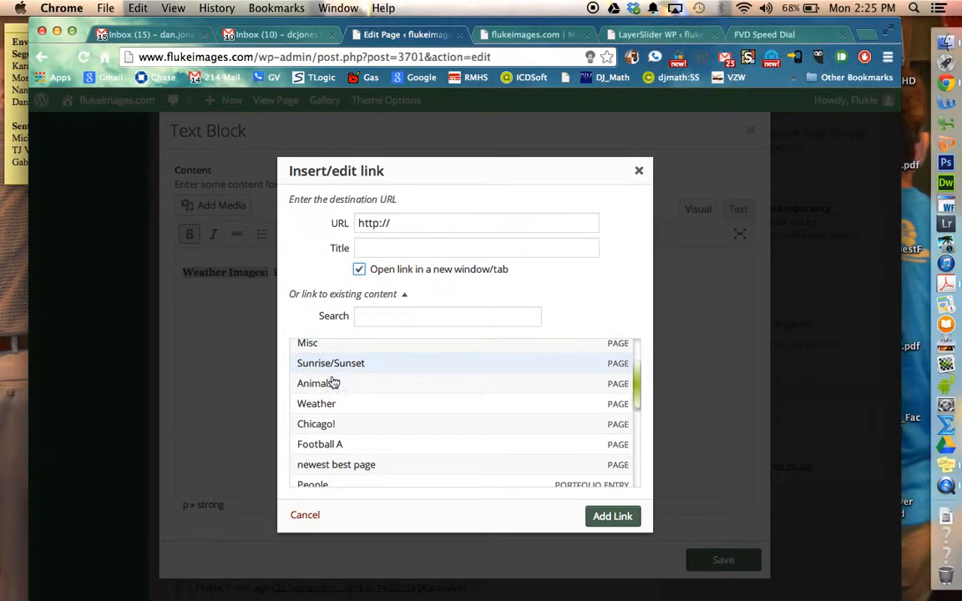
left_click(324, 405)
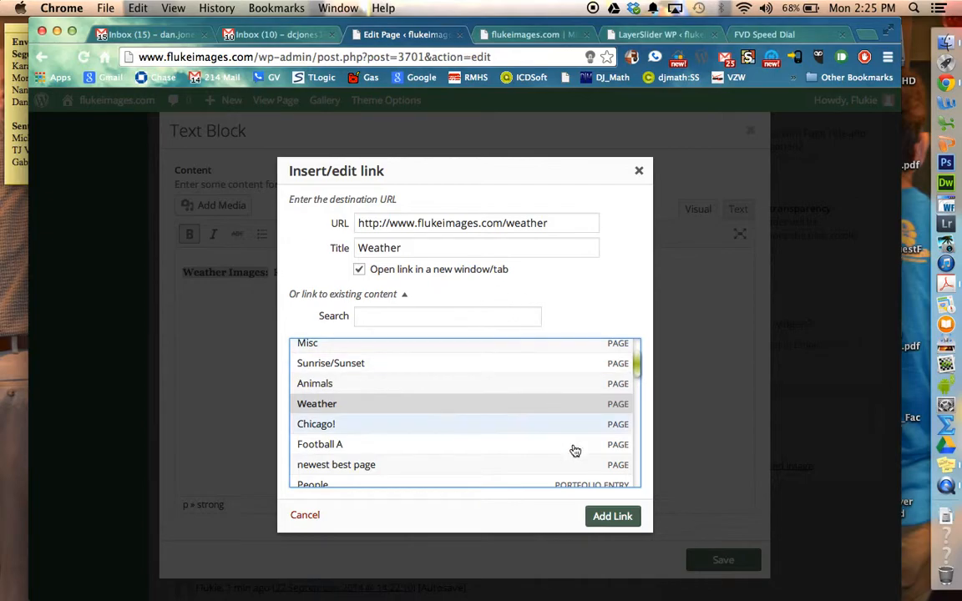
left_click(612, 517)
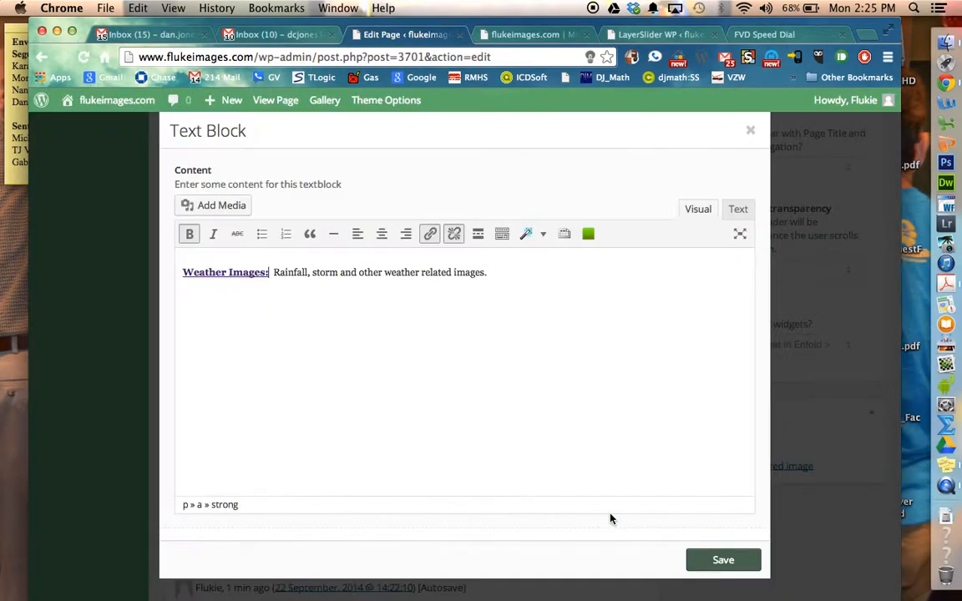
left_click(705, 560)
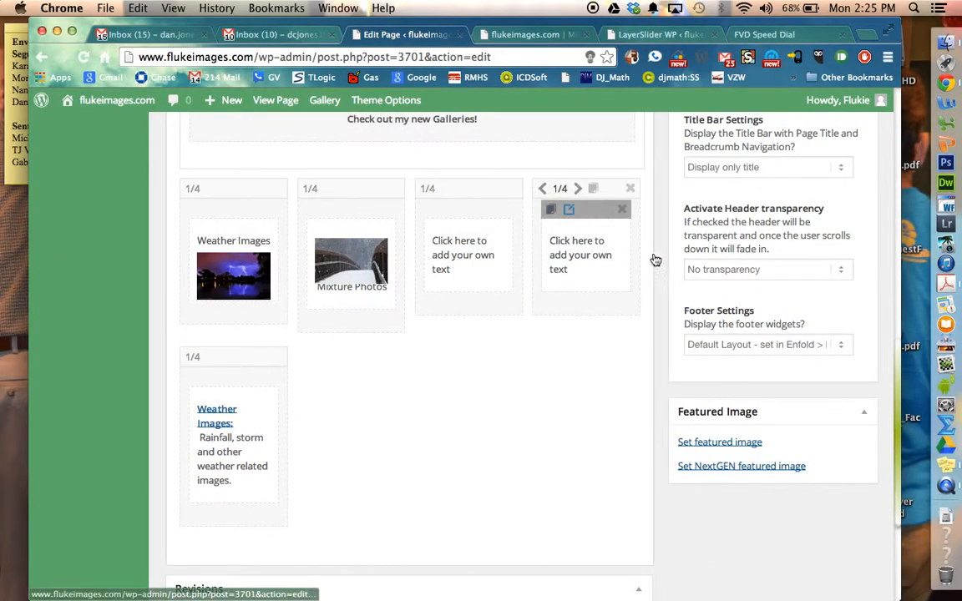
Step: Update the Best Test page and open its published version
scroll(894, 363, "up", 10)
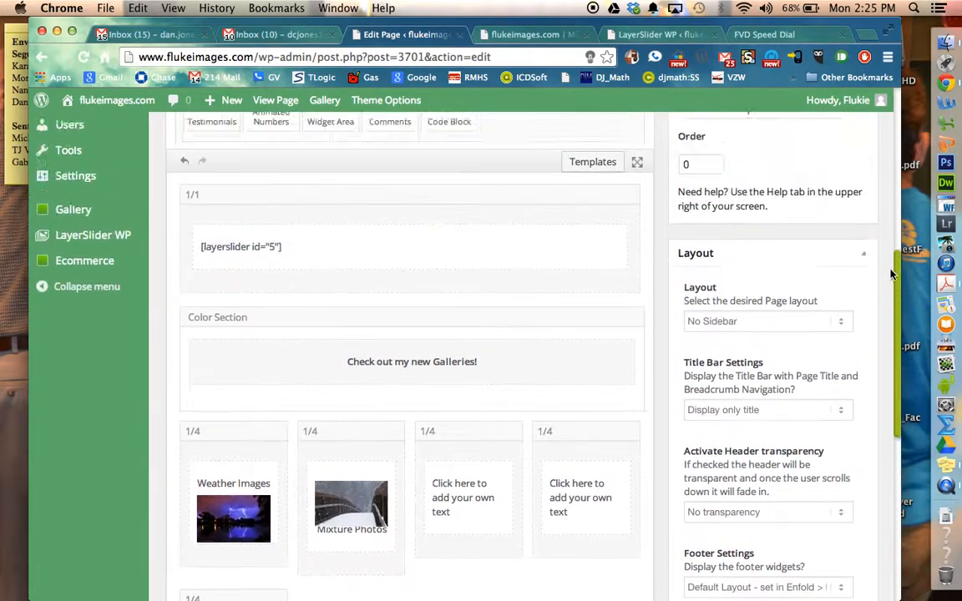
left_click(844, 228)
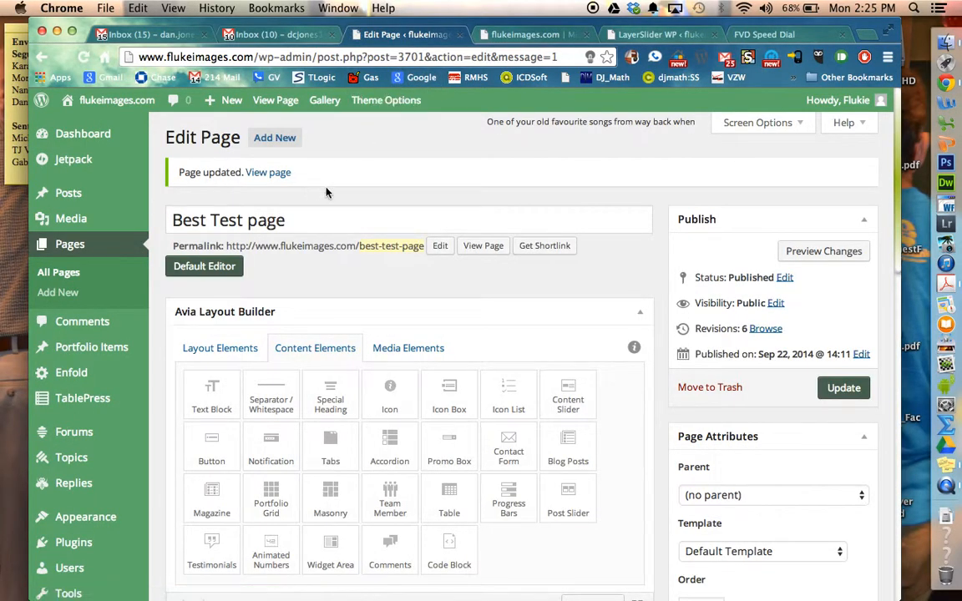
left_click(263, 174)
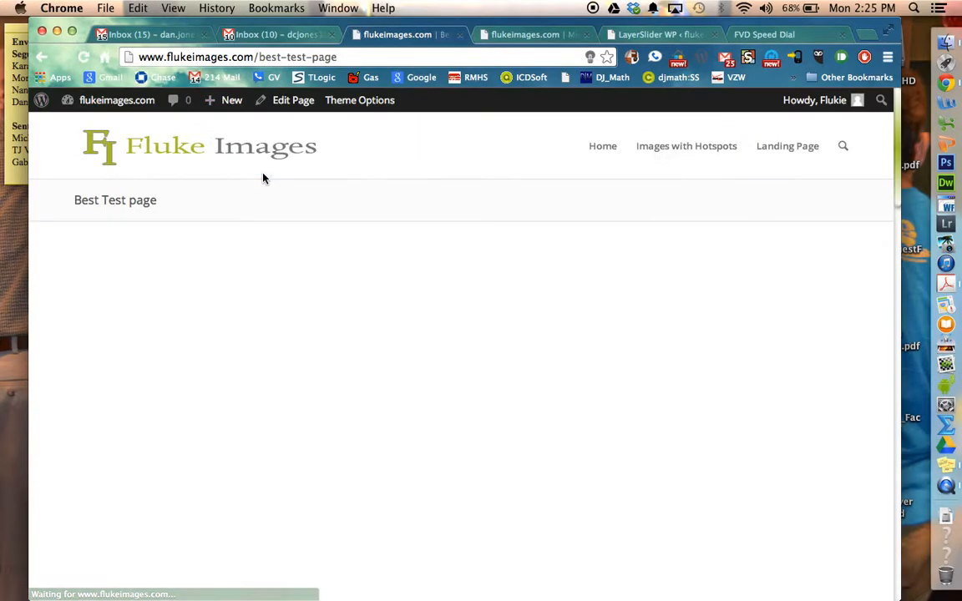
Step: Check the published 1/4 columns and test the "Weather Images:" link below the lightning image
scroll(264, 178, "down", 15)
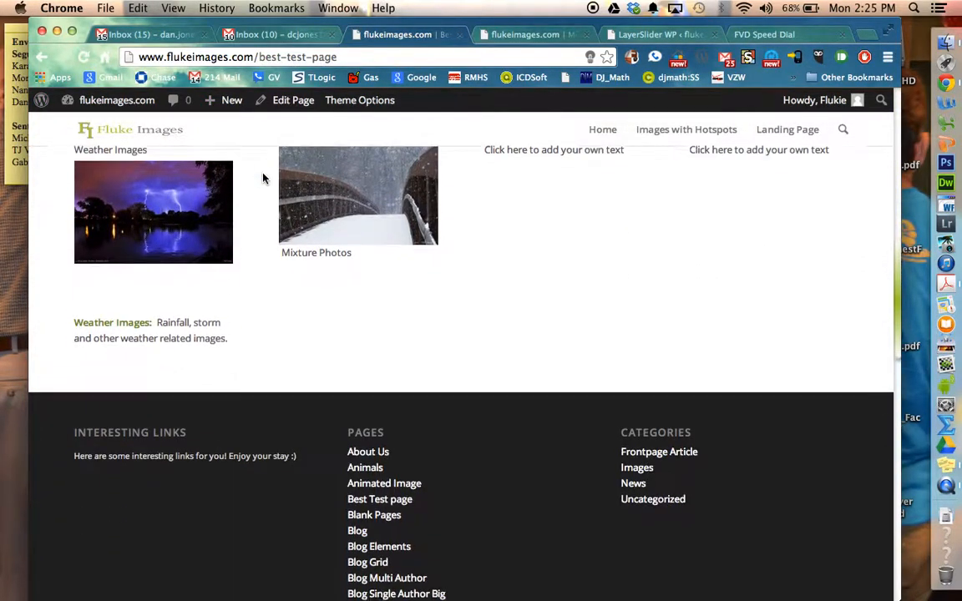
scroll(263, 178, "up", 2)
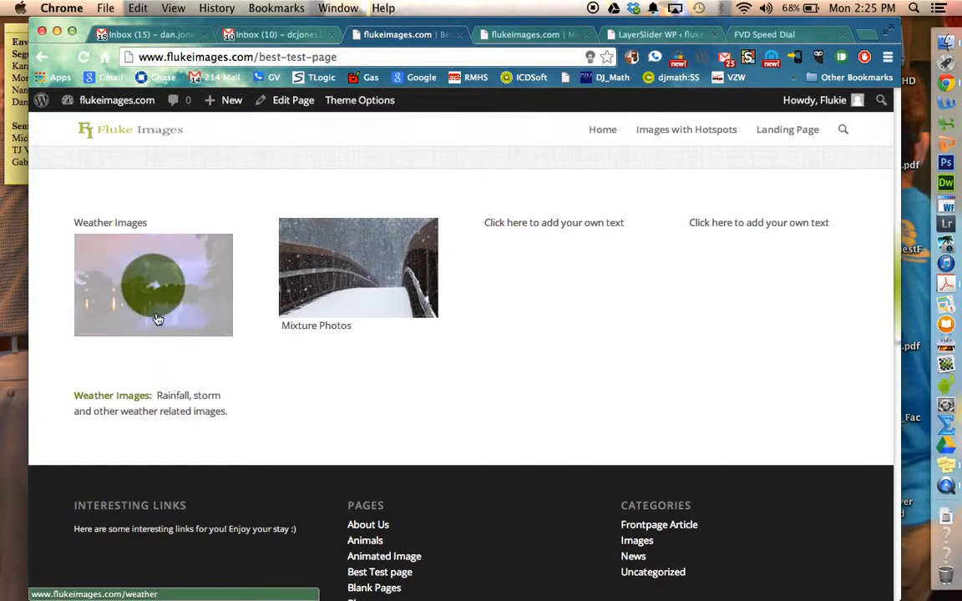
left_click(129, 398)
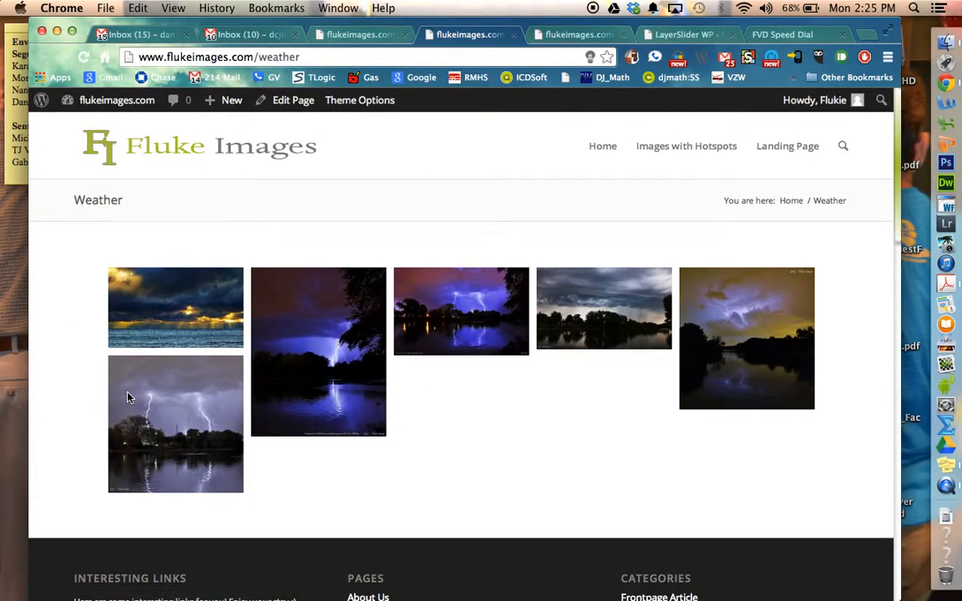
Step: Close the Weather gallery tab and the leftover Misc, LayerSlider WP and FVD Speed Dial tabs, keeping the Best Test page open
left_click(512, 36)
left_click(513, 35)
left_click(513, 35)
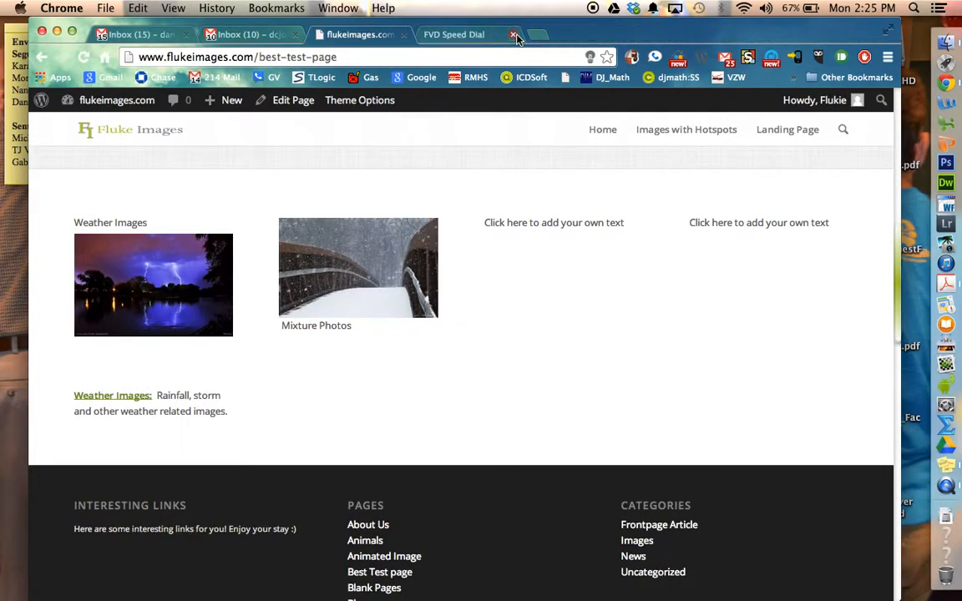
left_click(513, 35)
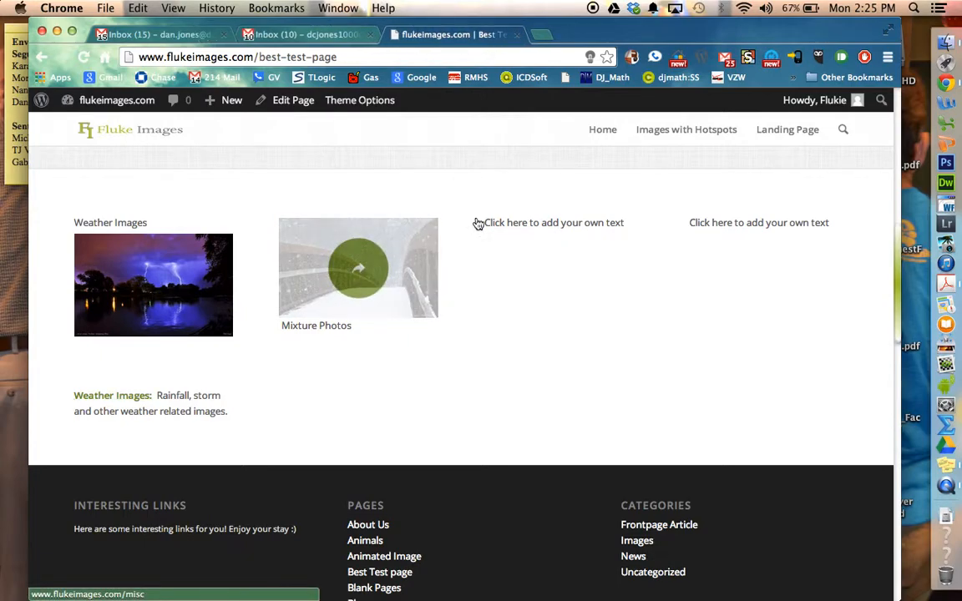